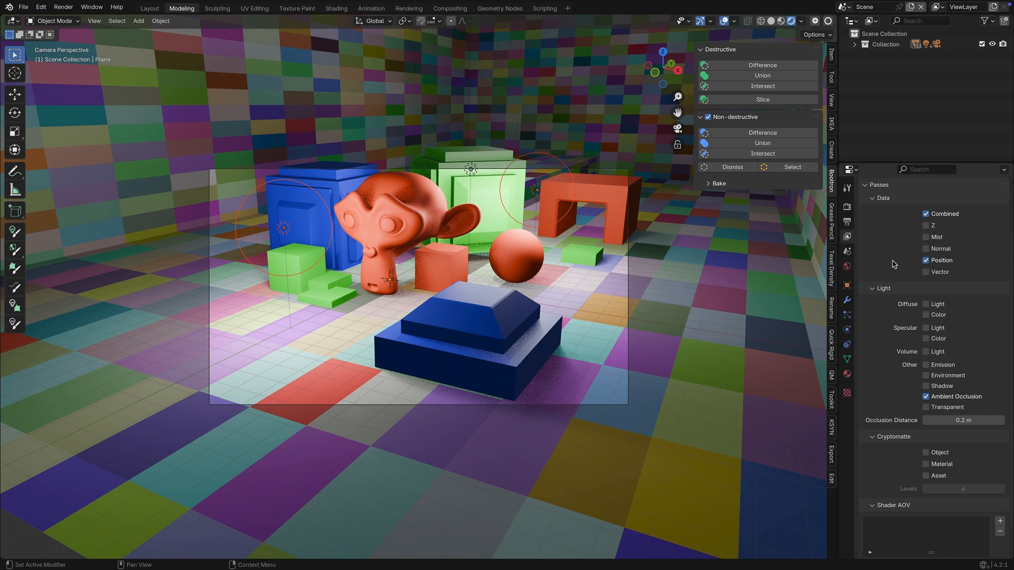
# Step: Set the render output file format to OpenEXR MultiLayer
pyautogui.hotkey('ctrl', 'shift', 'Tab')
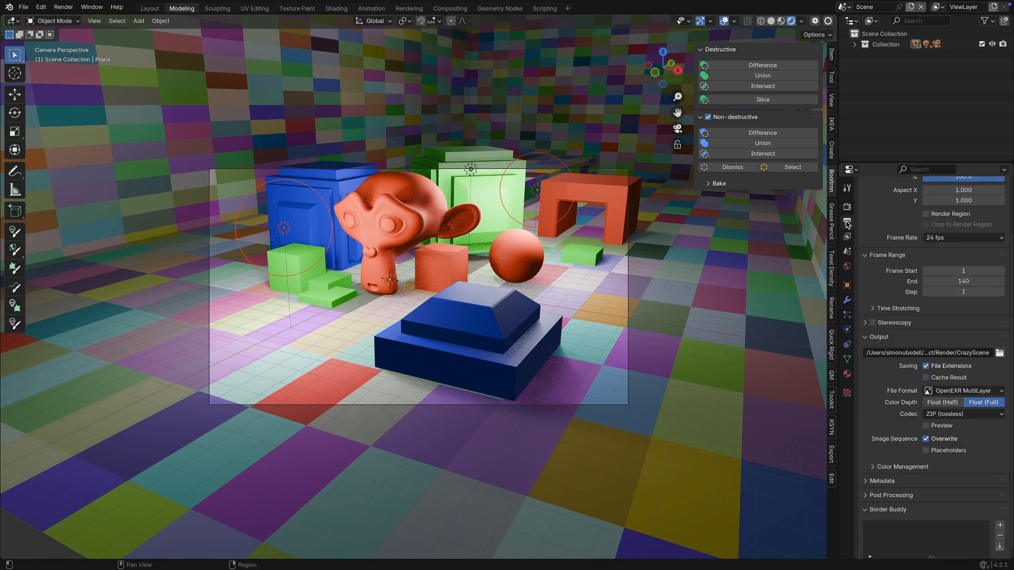
pyautogui.click(961, 391)
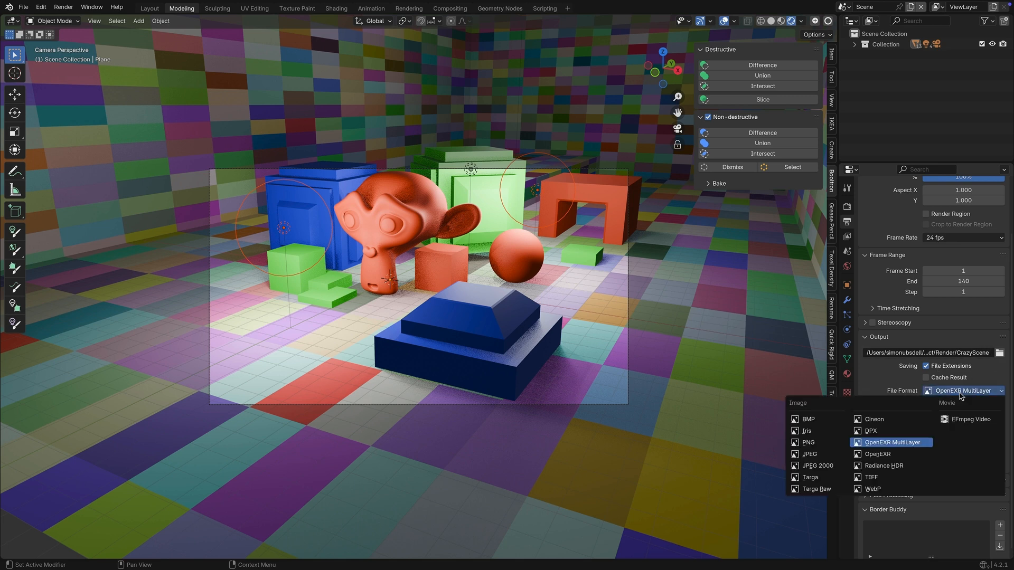
pyautogui.click(921, 444)
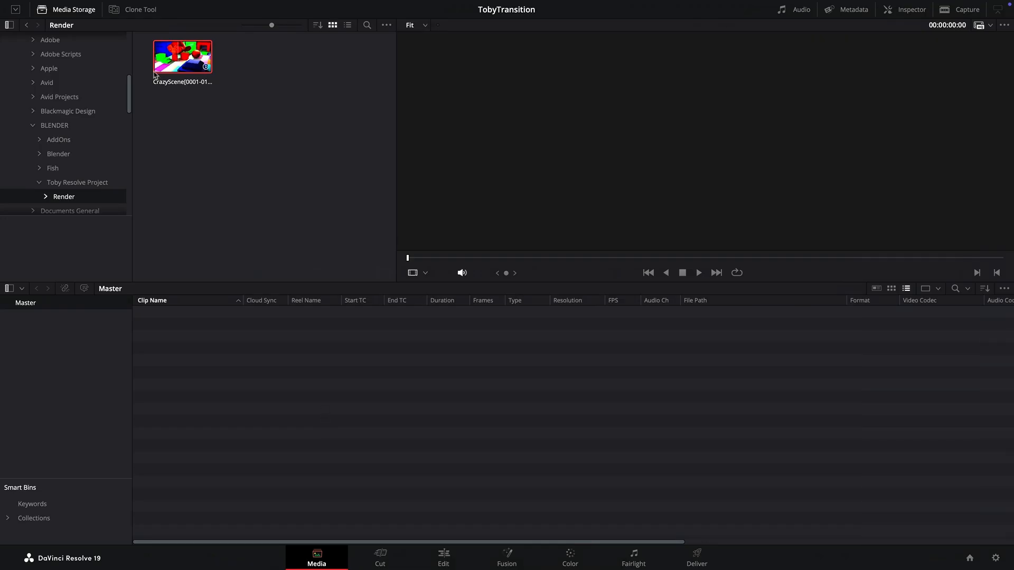
# Step: Switch to DaVinci Resolve, add the CrazyScene EXR sequence to the media pool and briefly play it back
pyautogui.rightClick(175, 53)
pyautogui.click(217, 60)
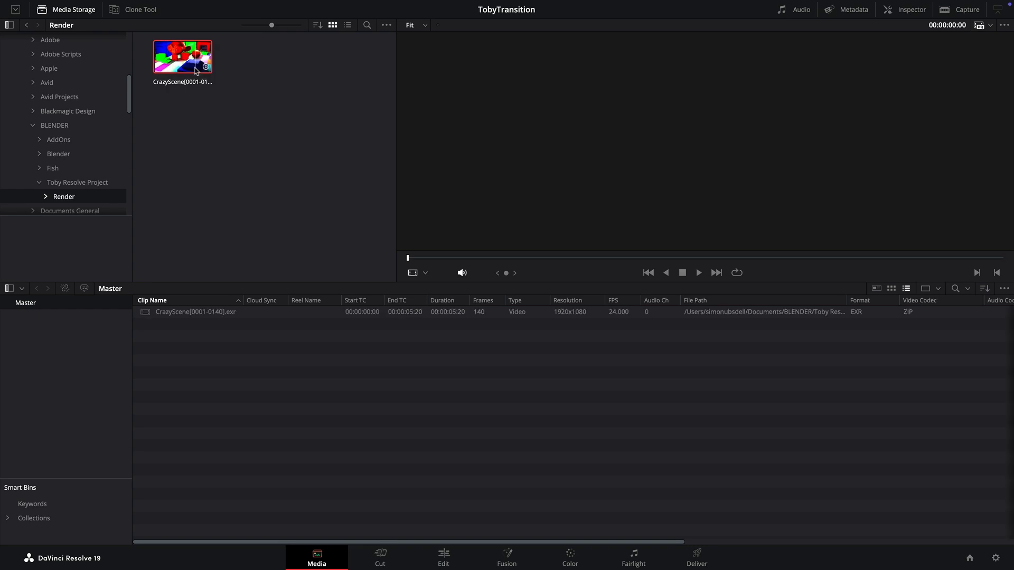
pyautogui.click(210, 312)
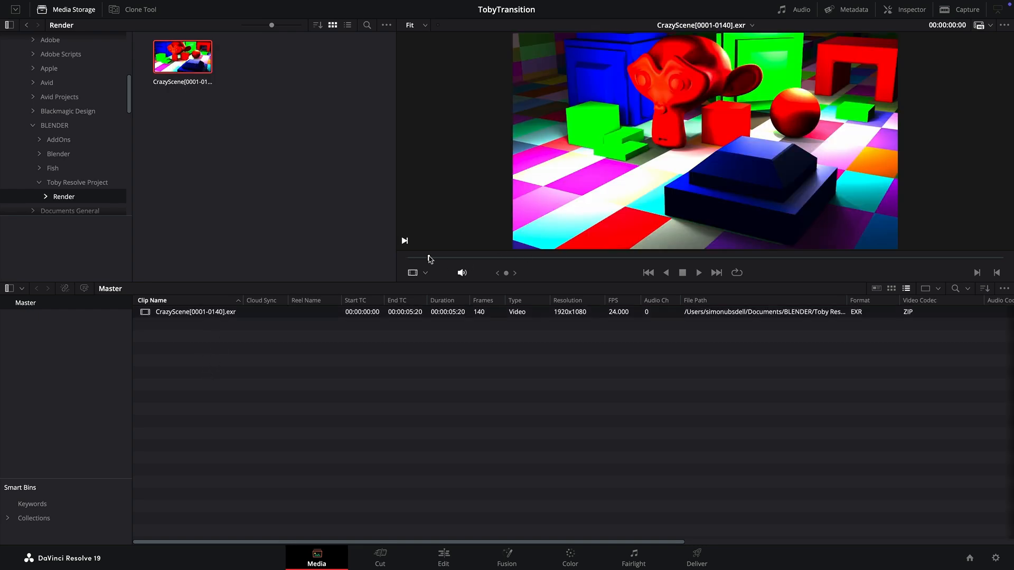
pyautogui.press('space')
pyautogui.press('space')
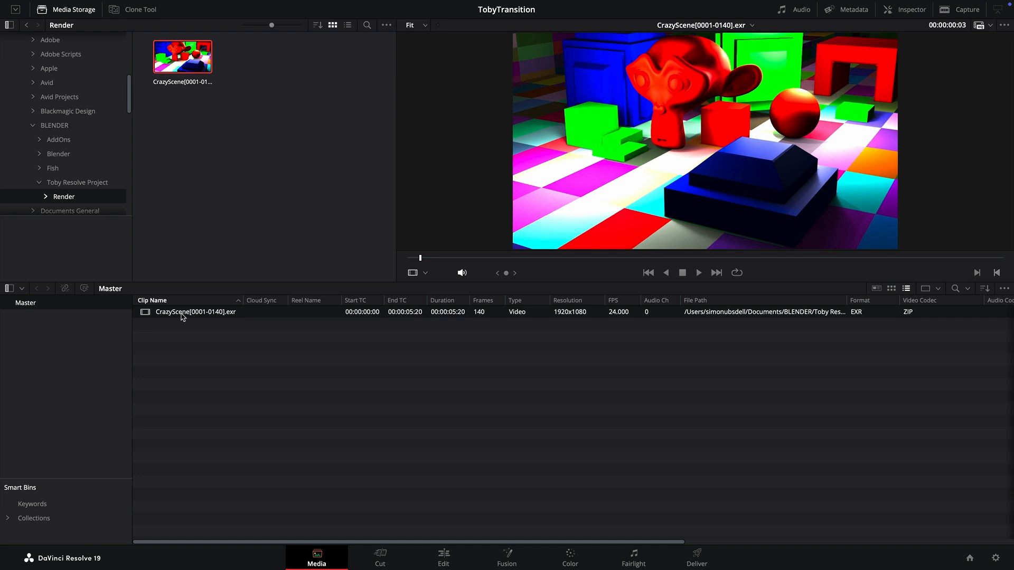
# Step: Create a new timeline named Timeline 1 from the CrazyScene clip and open it on the Fusion page
pyautogui.rightClick(145, 315)
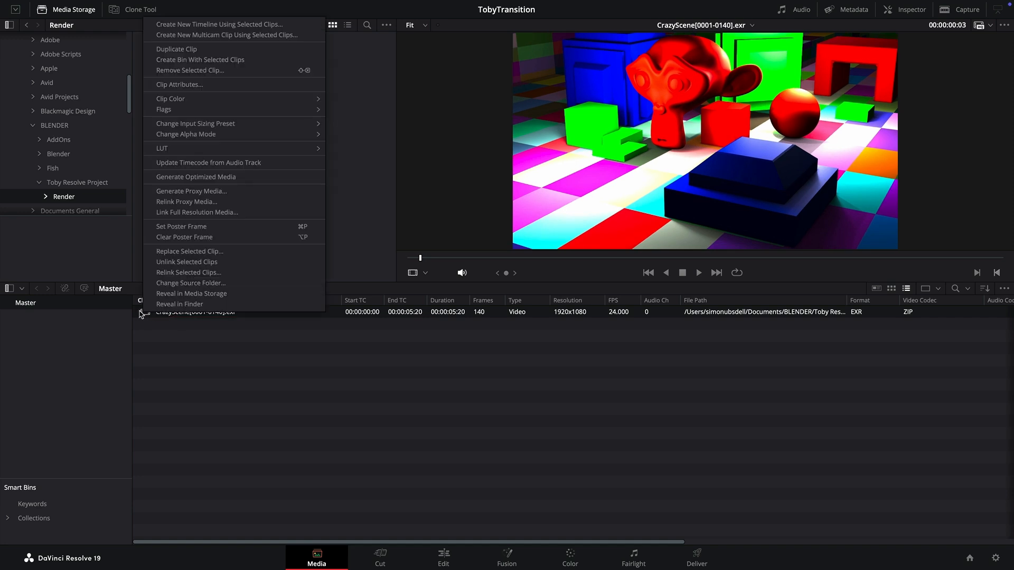
pyautogui.click(197, 24)
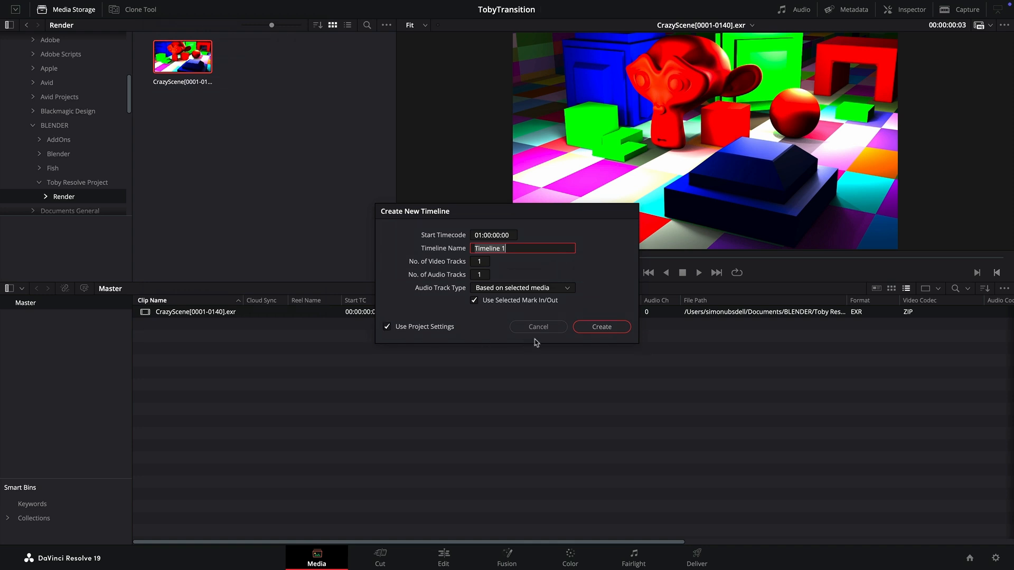
pyautogui.press('Return')
pyautogui.click(444, 559)
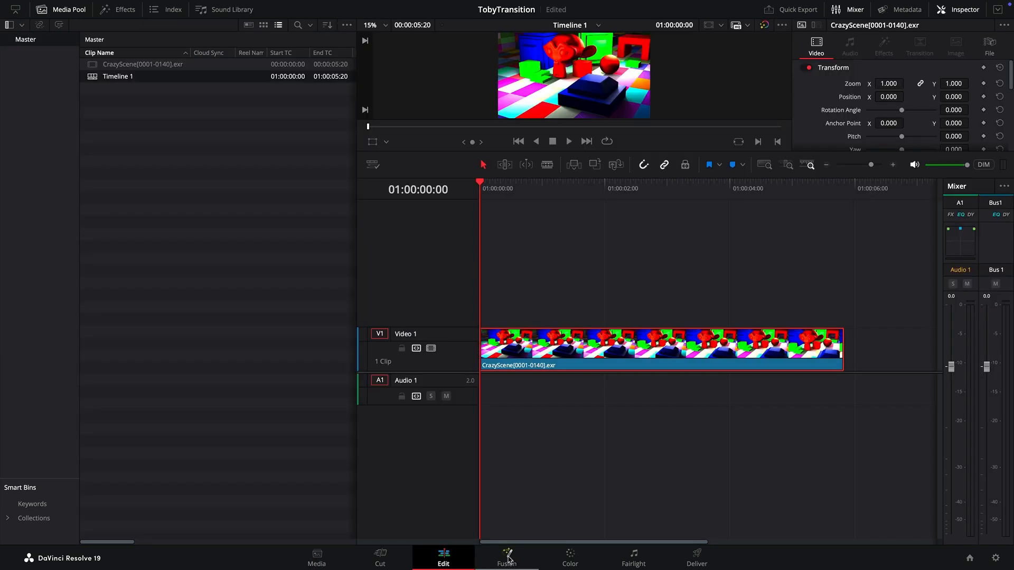
pyautogui.click(506, 559)
# Step: Insert a Gamut node between MediaIn1 and MediaOut1
pyautogui.hotkey('shift', 'space')
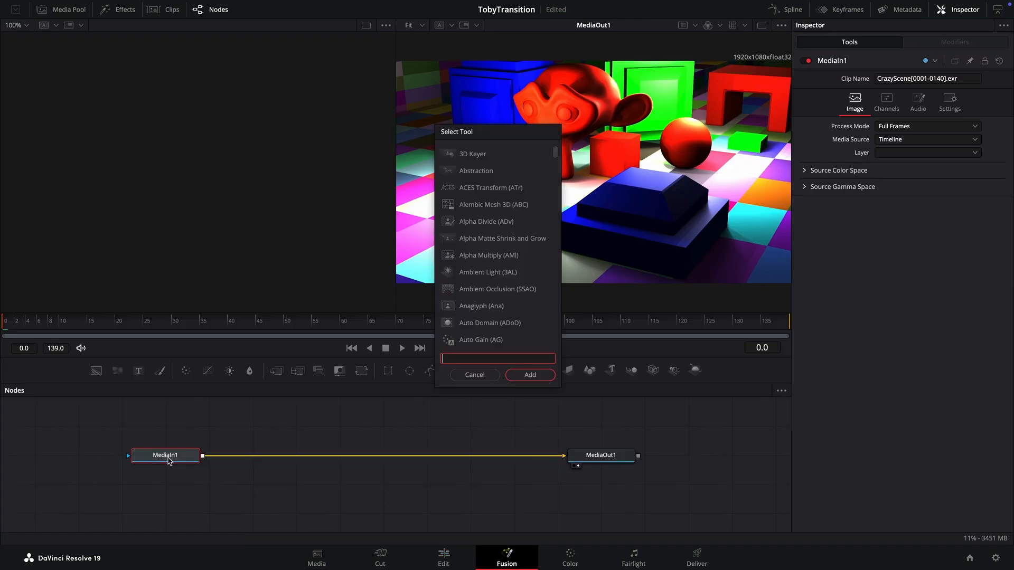
pyautogui.write('g')
pyautogui.press('Return')
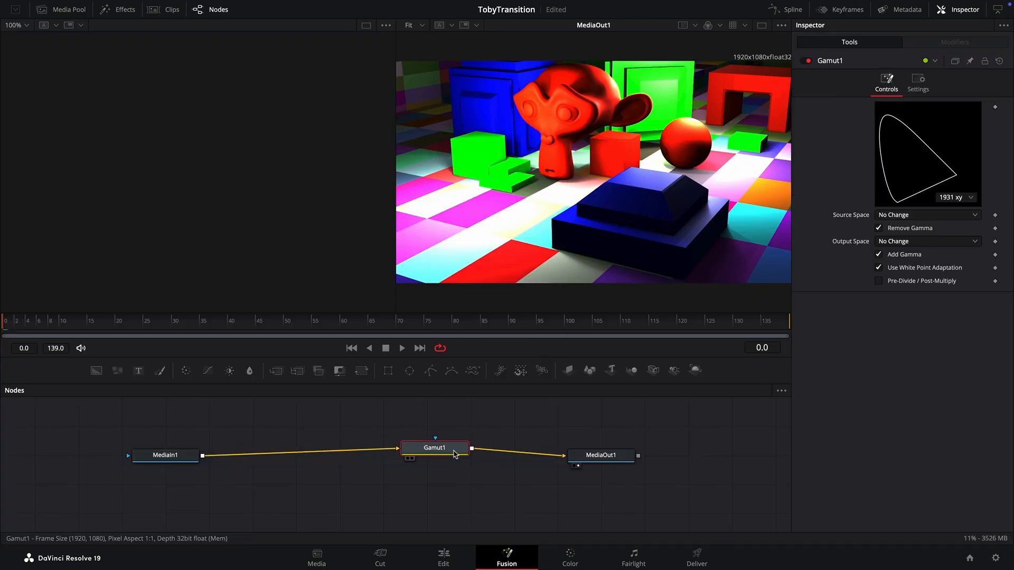
pyautogui.click(596, 455)
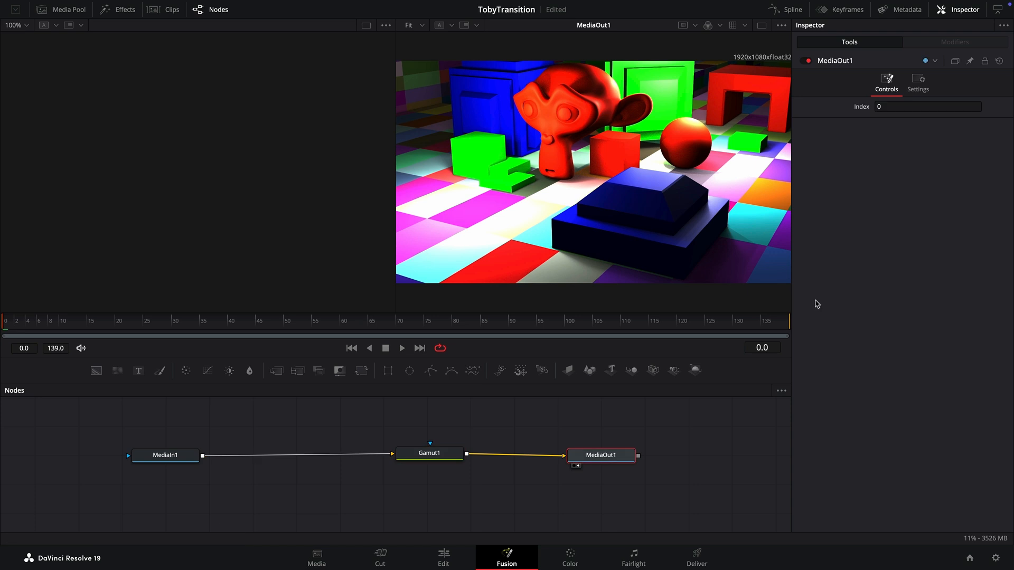
pyautogui.moveTo(447, 460); pyautogui.dragTo(443, 459)
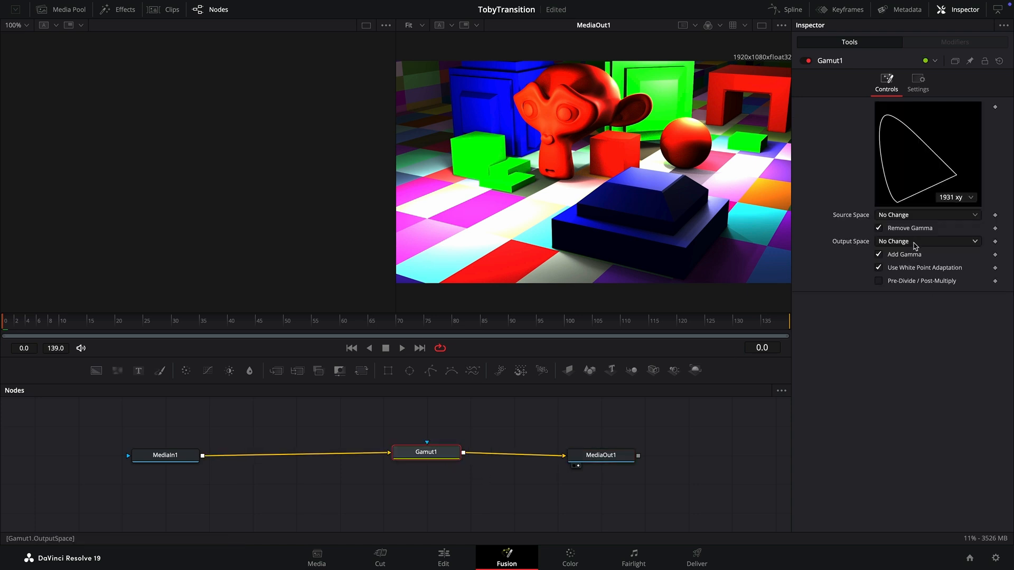
# Step: Set the Gamut node's output space to ITU-R BT.709 (scene)
pyautogui.click(918, 241)
pyautogui.scroll(-8, 974, 296)
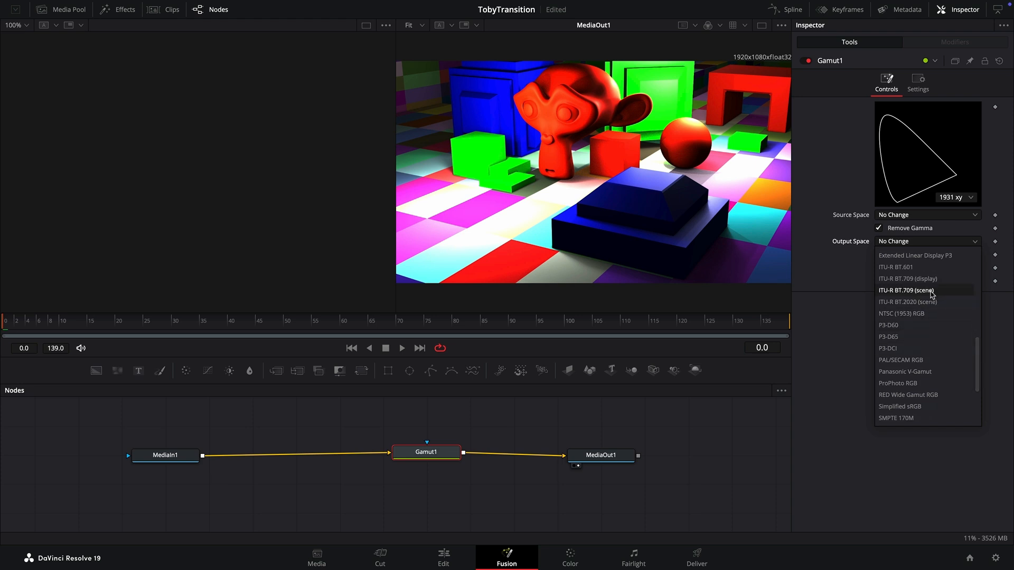
pyautogui.click(932, 291)
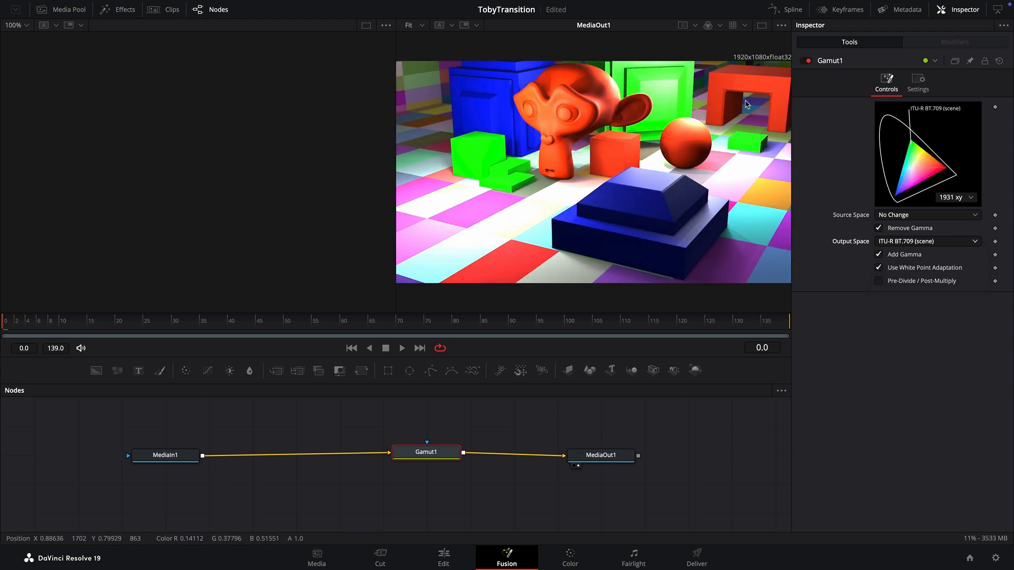
# Step: View MediaIn1 and then Gamut1 in the second viewer, and move Gamut1 closer to MediaOut1
pyautogui.moveTo(166, 455); pyautogui.dragTo(567, 152)
pyautogui.press('2')
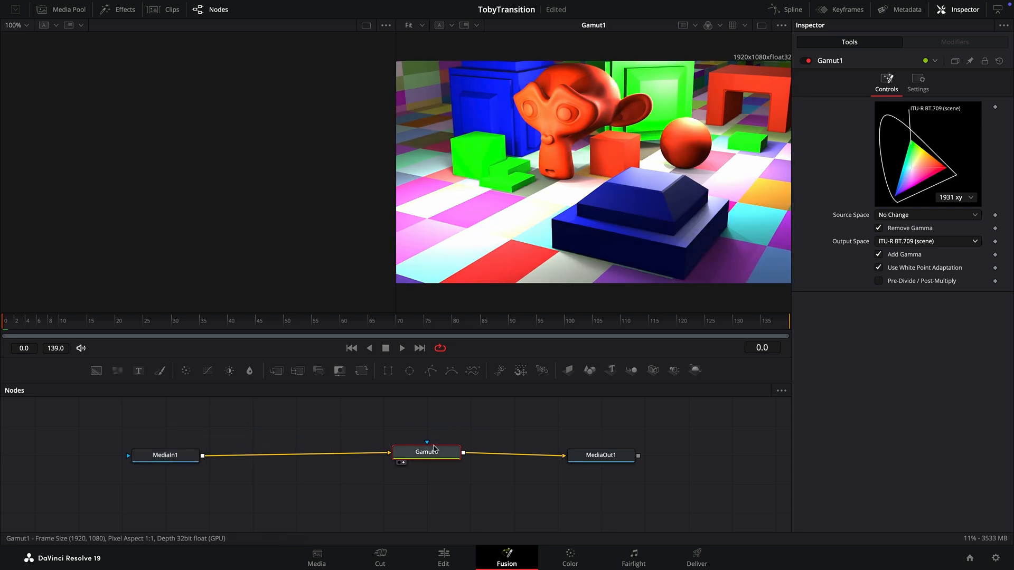
pyautogui.moveTo(426, 452); pyautogui.dragTo(473, 455)
# Step: Map MediaIn1's X, Y and Z Position channels to ViewLayer.Position.X, ViewLayer.Position.Y and ViewLayer.Position.Z
pyautogui.click(164, 458)
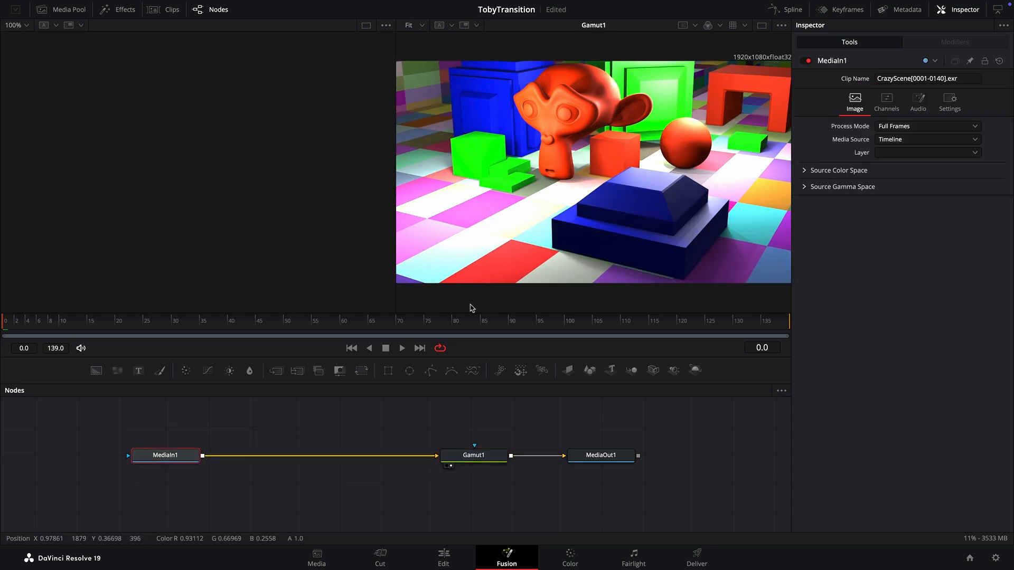
pyautogui.click(890, 101)
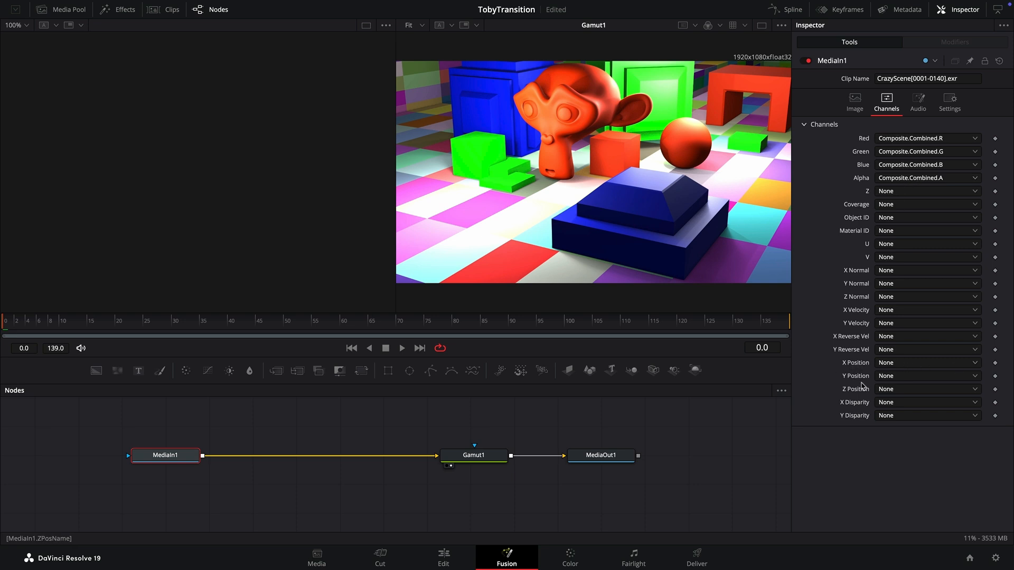
pyautogui.click(901, 364)
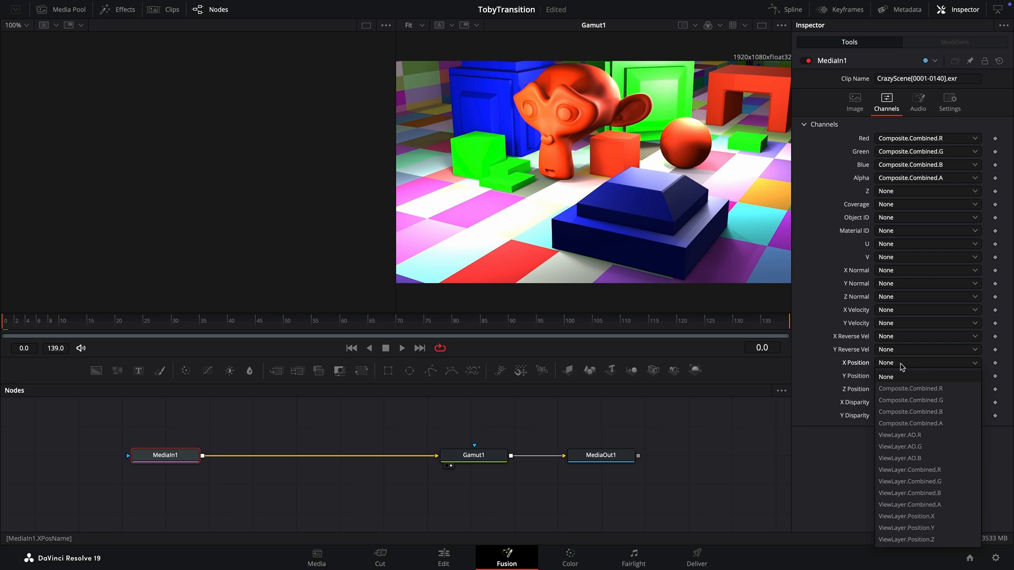
pyautogui.click(924, 522)
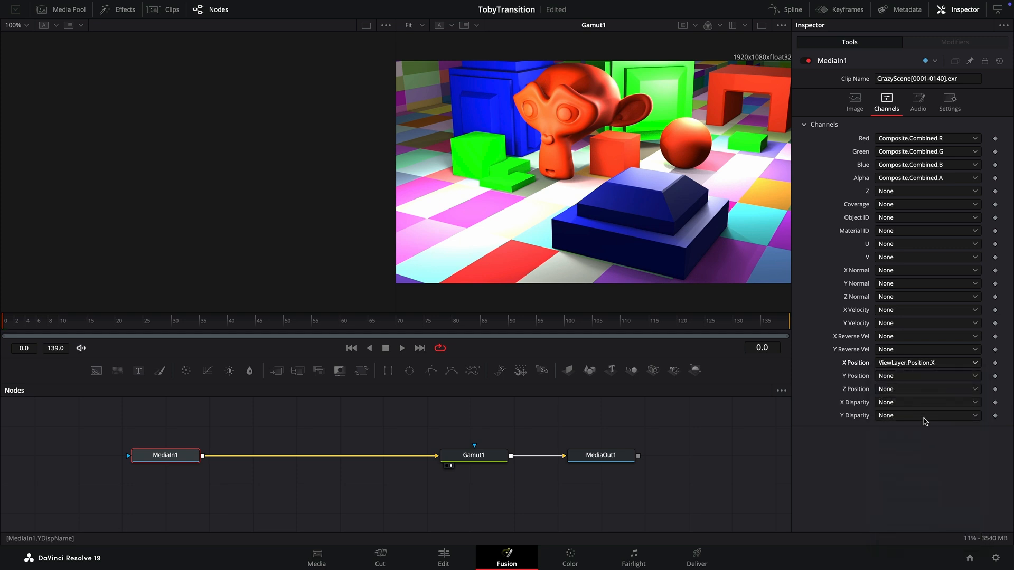
pyautogui.click(918, 377)
pyautogui.click(928, 542)
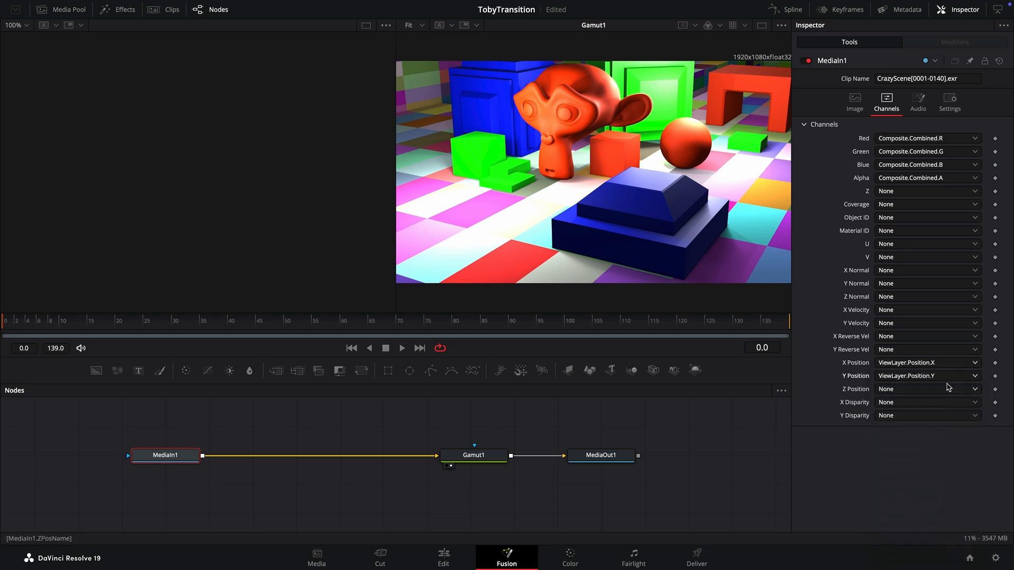
pyautogui.click(917, 390)
pyautogui.click(924, 377)
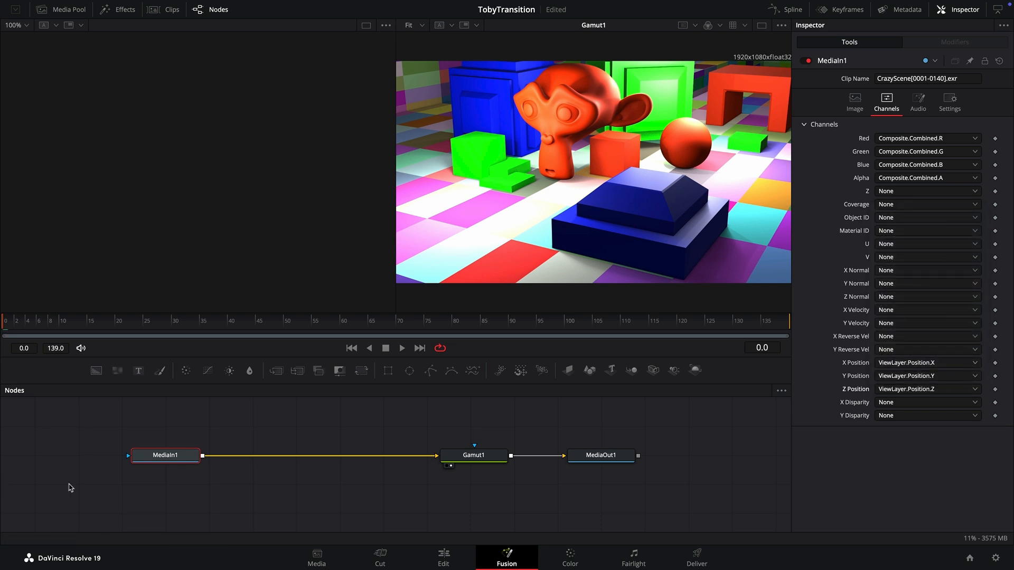
# Step: Load MediaIn1 in the first viewer and inspect its Position X, Position Y and Position Z channels in turn
pyautogui.moveTo(161, 455); pyautogui.dragTo(148, 196)
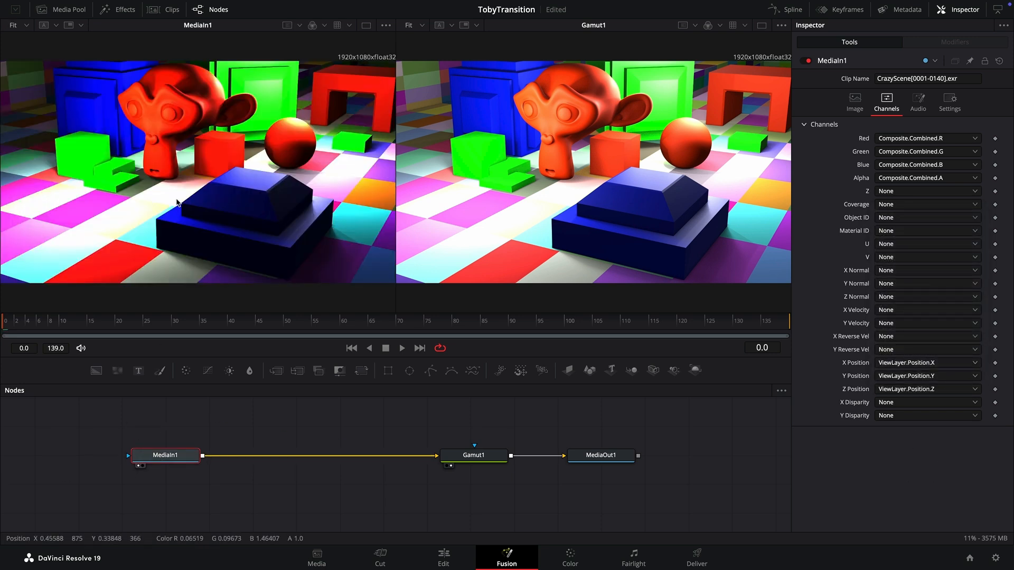
pyautogui.rightClick(163, 170)
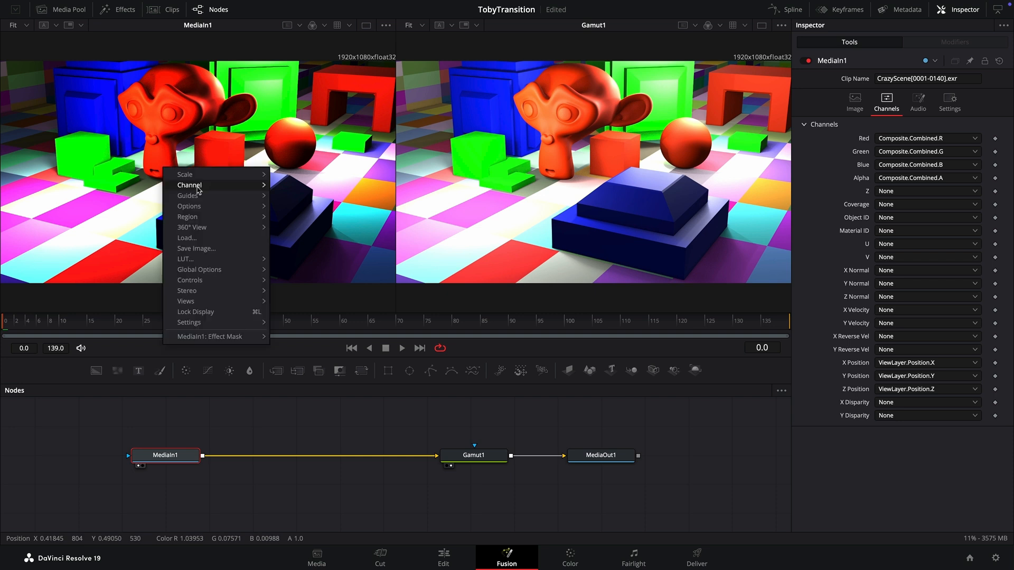
pyautogui.moveTo(199, 190)
pyautogui.click(300, 248)
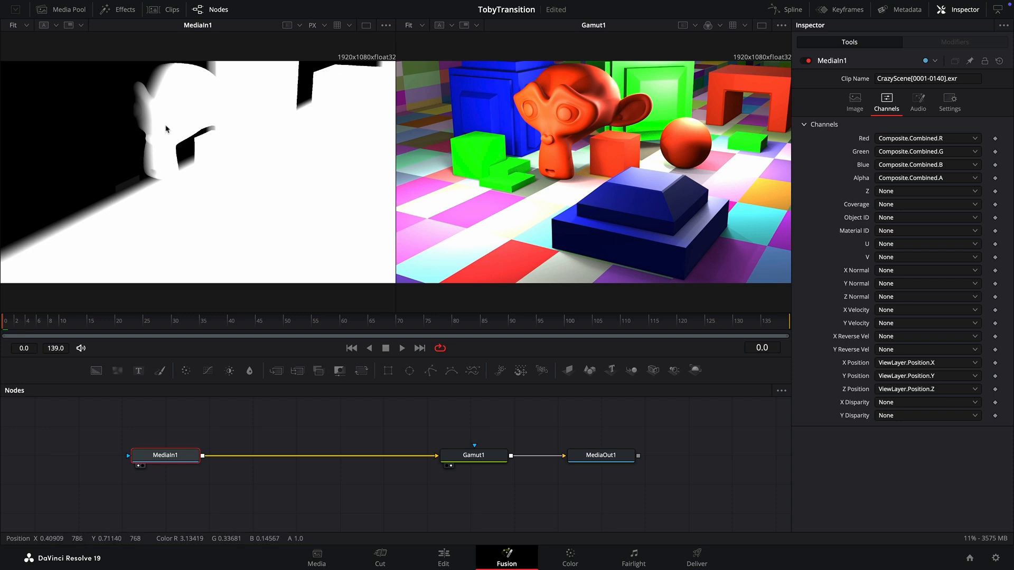
pyautogui.rightClick(234, 170)
pyautogui.moveTo(280, 186)
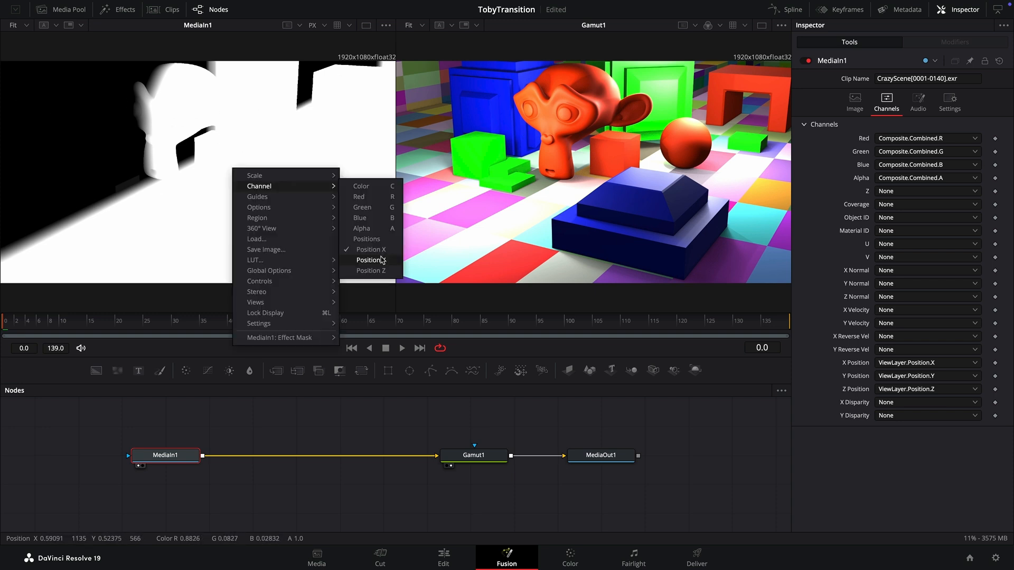
pyautogui.click(382, 259)
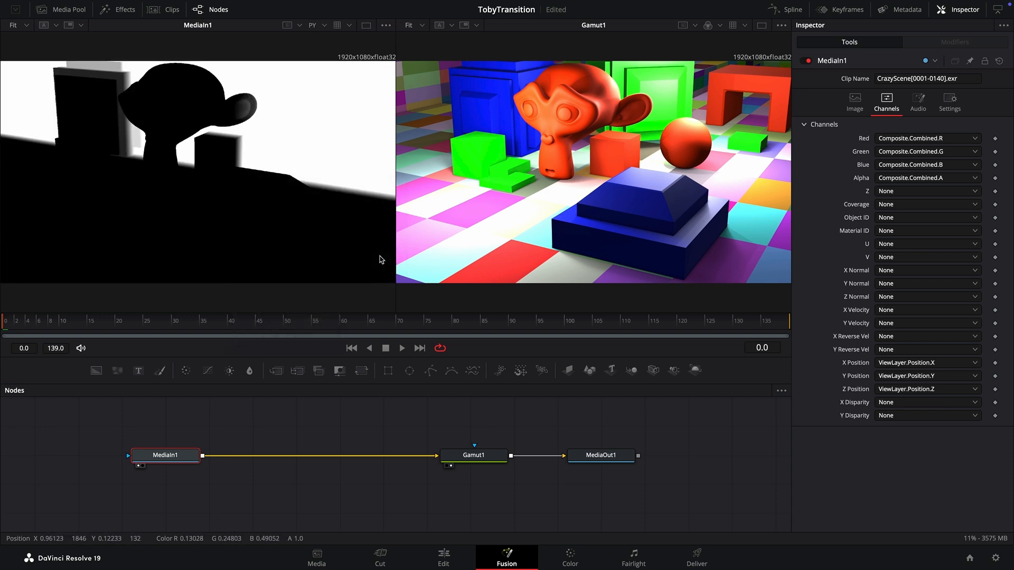
pyautogui.rightClick(254, 158)
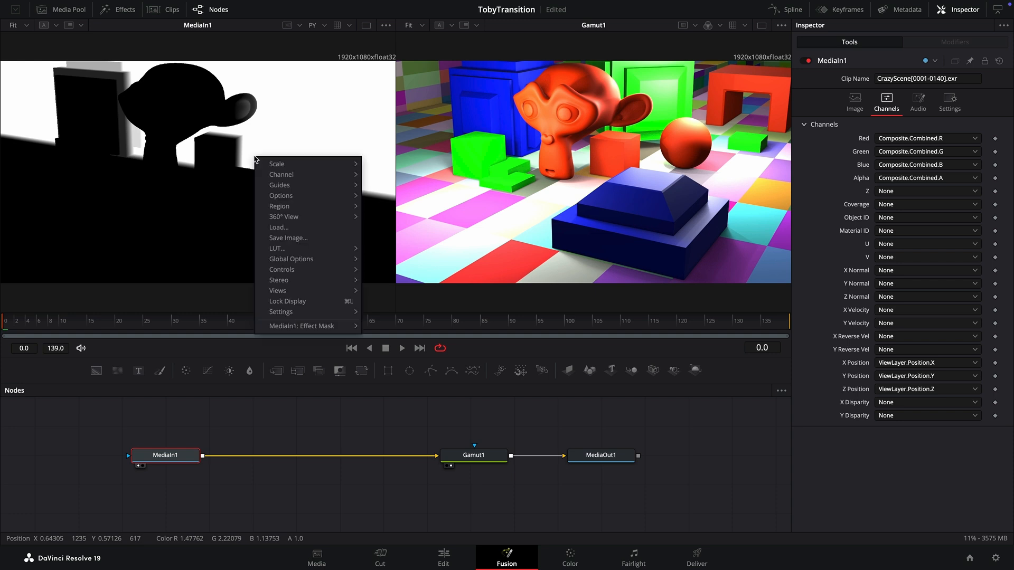
pyautogui.moveTo(296, 174)
pyautogui.click(393, 258)
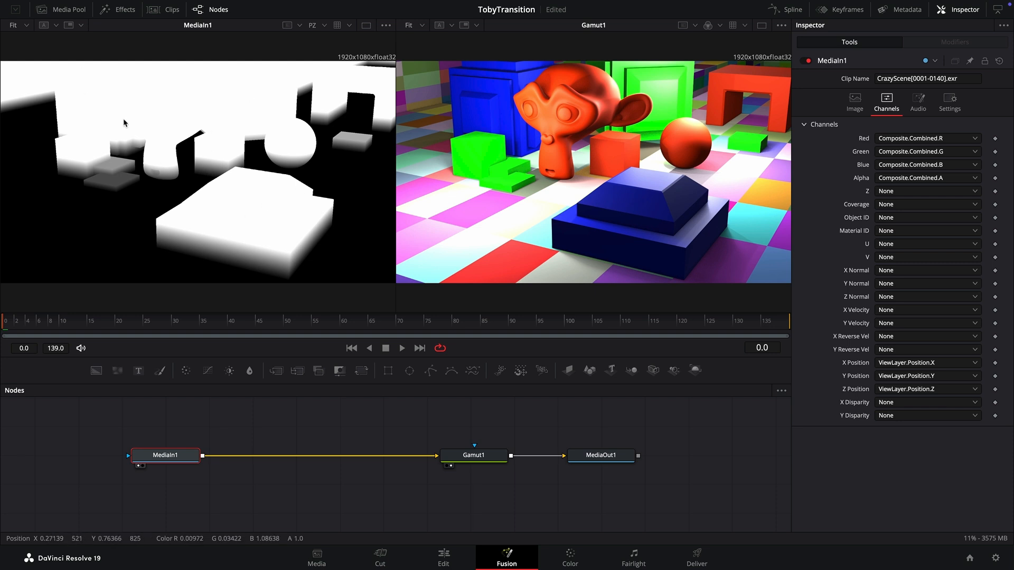
# Step: Add a Channel Booleans node below MediaIn1 and connect MediaIn1's output to its background input
pyautogui.moveTo(165, 455); pyautogui.dragTo(170, 439)
pyautogui.click(255, 484)
pyautogui.hotkey('shift', 'space')
pyautogui.write('g')
pyautogui.press('BackSpace')
pyautogui.write('ch')
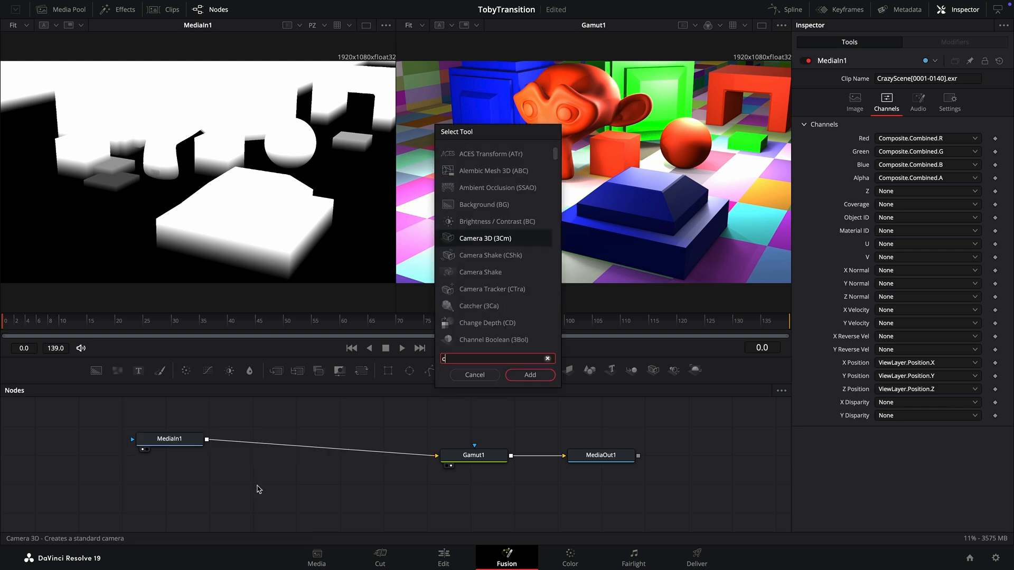
pyautogui.press('Down')
pyautogui.press('Down')
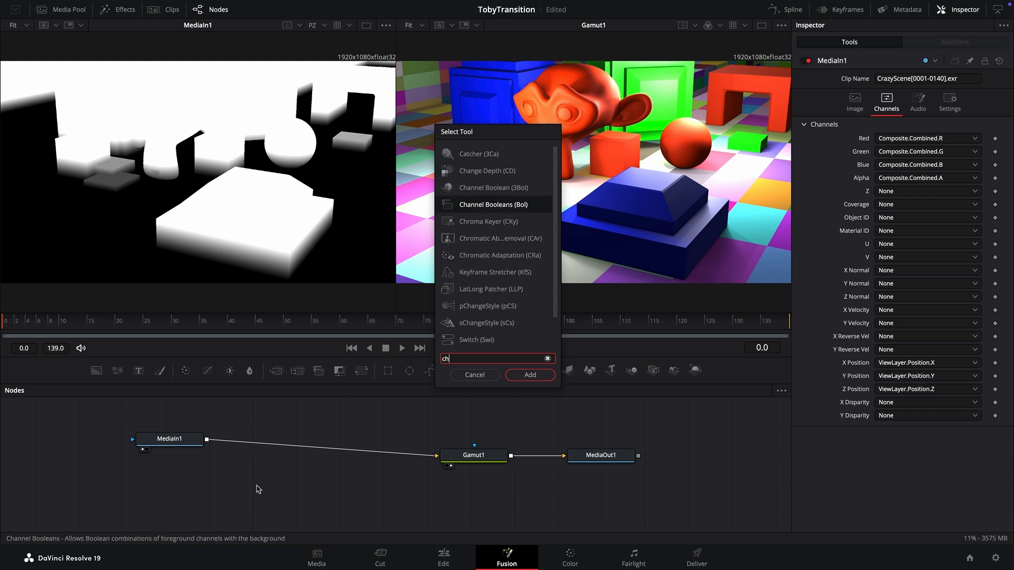
pyautogui.press('Return')
pyautogui.moveTo(207, 439); pyautogui.dragTo(248, 485)
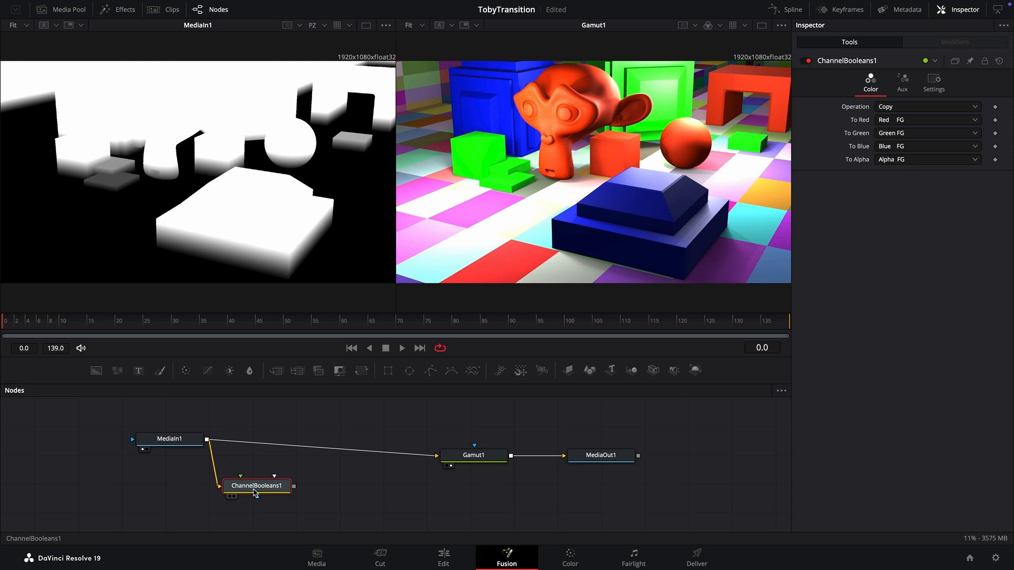
# Step: Set the Channel Booleans node's To Red channel to Y Position FG
pyautogui.click(924, 121)
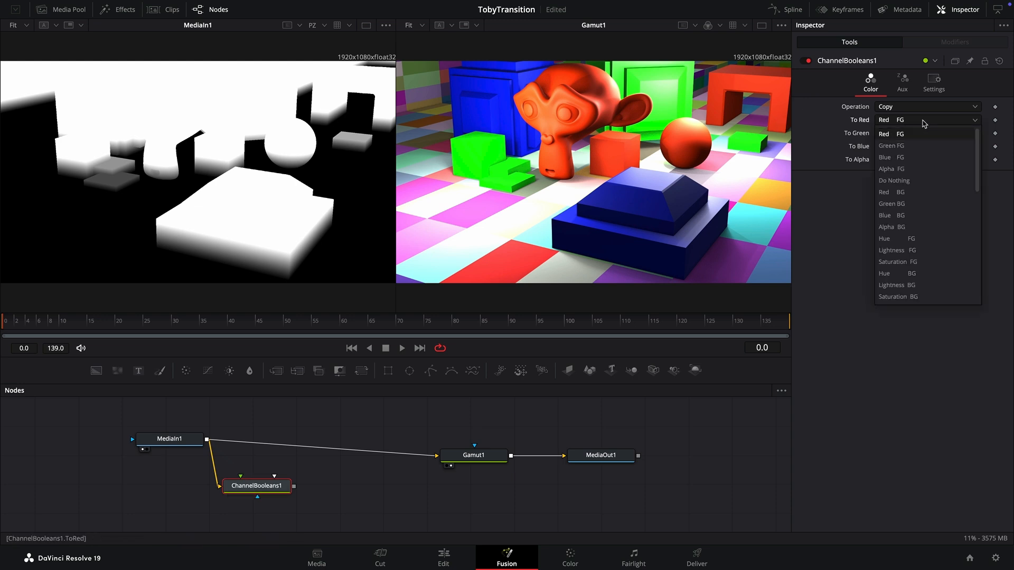
pyautogui.moveTo(977, 172); pyautogui.dragTo(982, 284)
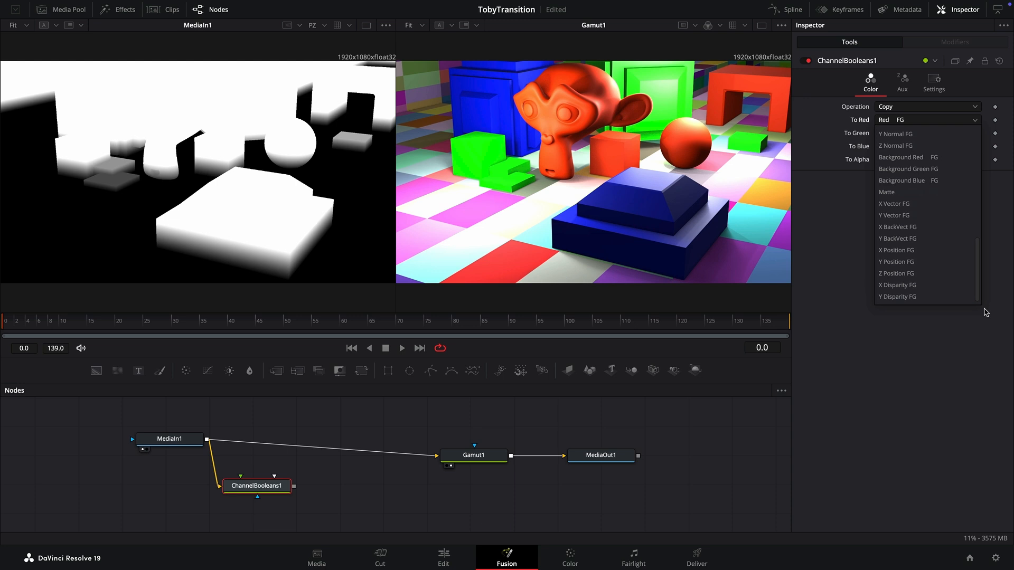
pyautogui.click(921, 262)
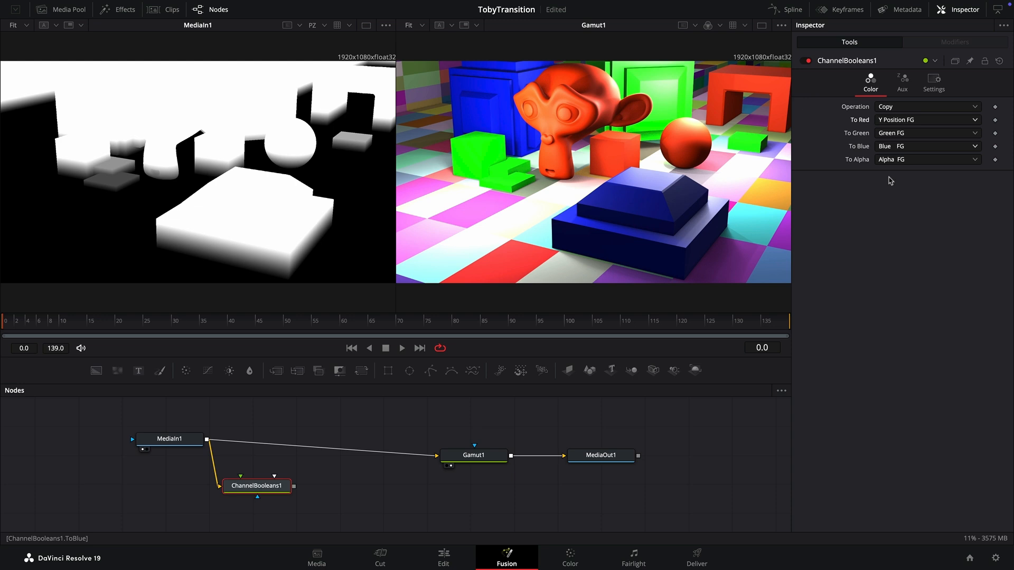
# Step: Show ChannelBooleans1's red channel in the first viewer and spread the nodes, moving Gamut1 and MediaOut1 farther from MediaIn1
pyautogui.press('1')
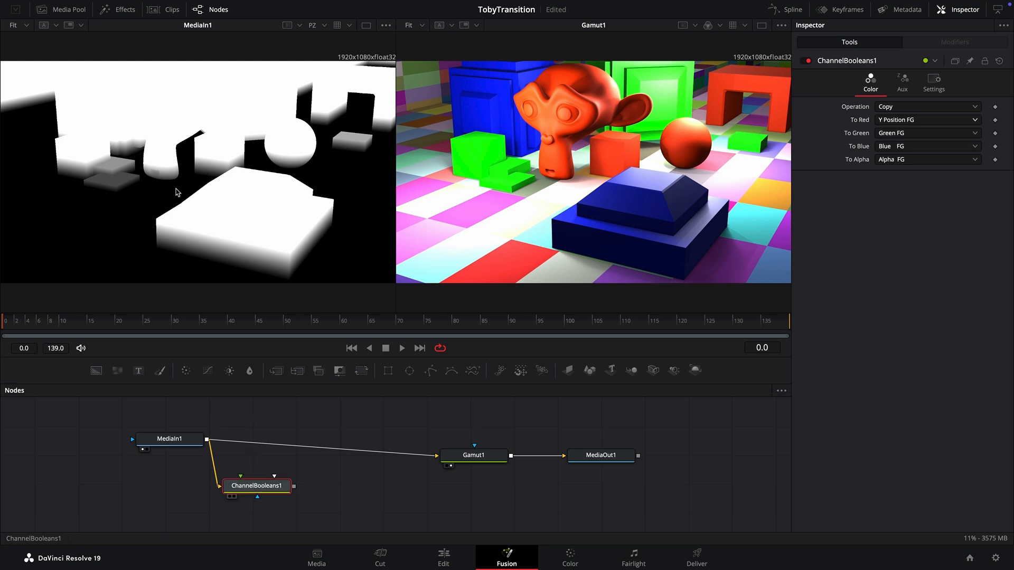
pyautogui.press('r')
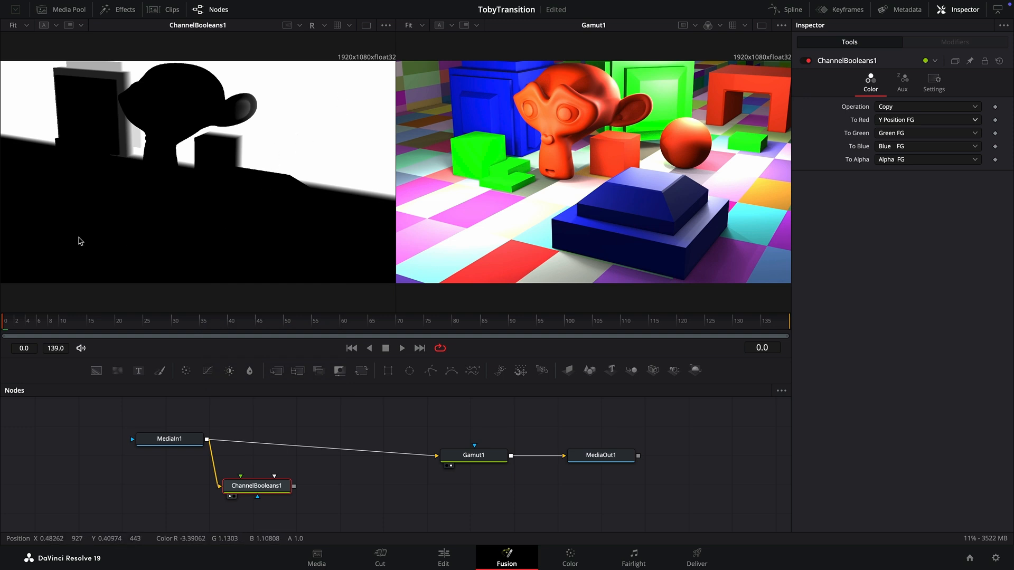
pyautogui.moveTo(253, 484); pyautogui.dragTo(259, 485)
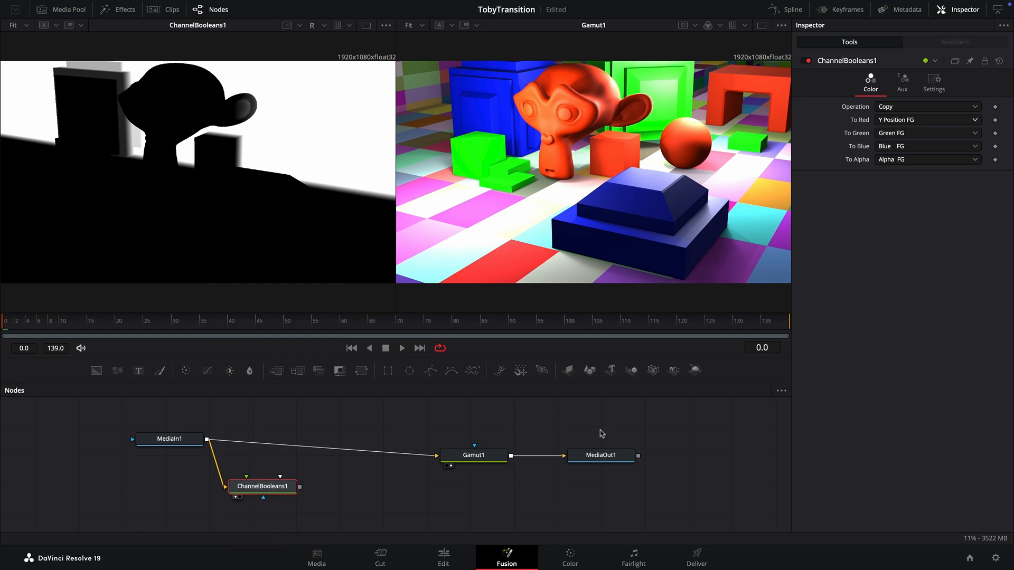
pyautogui.moveTo(682, 489); pyautogui.dragTo(501, 432)
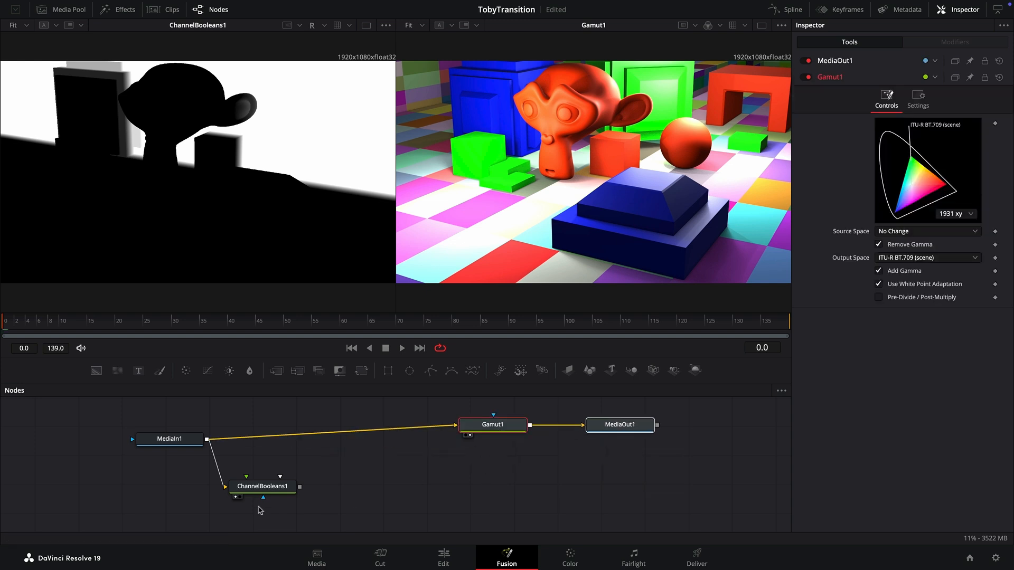
# Step: Add a Custom Tool node fed by ChannelBooleans1's output
pyautogui.click(264, 492)
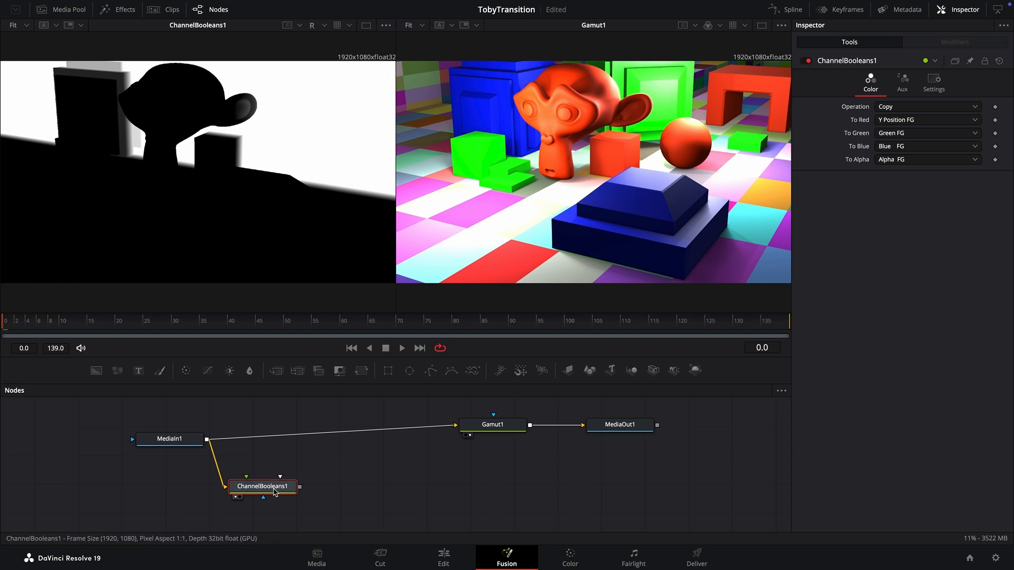
pyautogui.hotkey('shift', 'space')
pyautogui.write('cu')
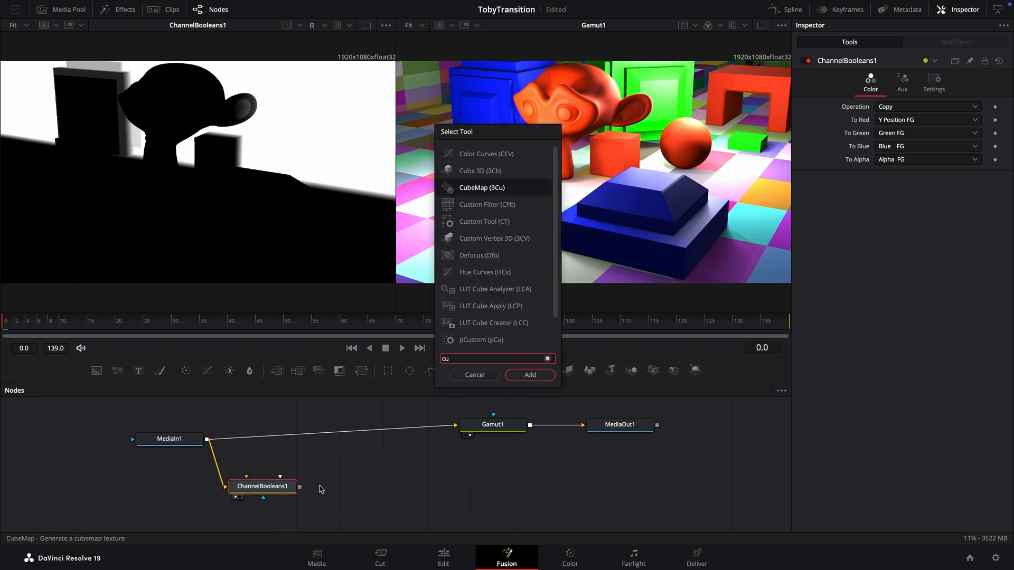
pyautogui.press('Down')
pyautogui.press('Down')
pyautogui.press('Return')
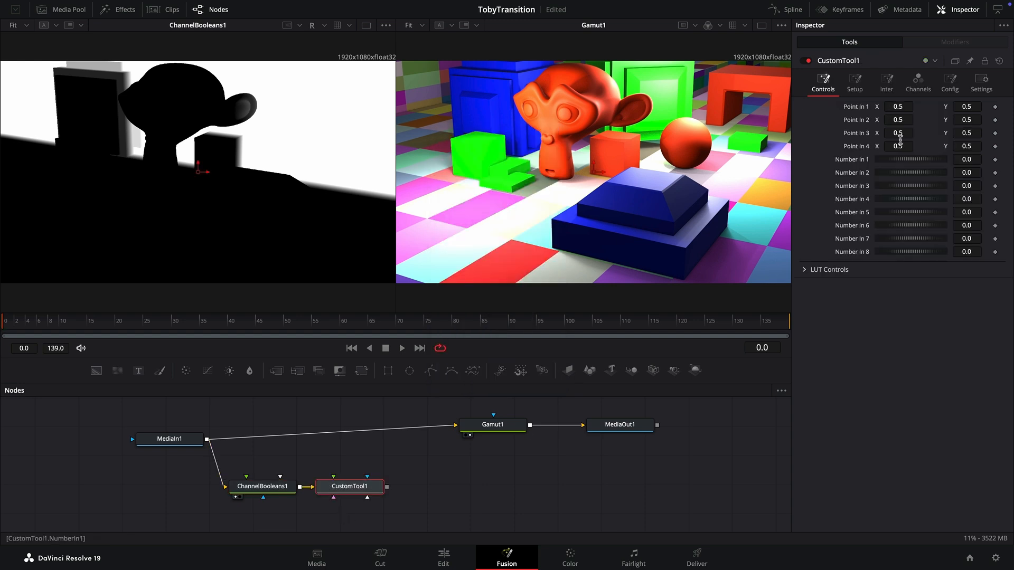
# Step: Set CustomTool1's Red channel expression to (r1-n1)/(n2-n1) and load the node in the first viewer
pyautogui.click(918, 82)
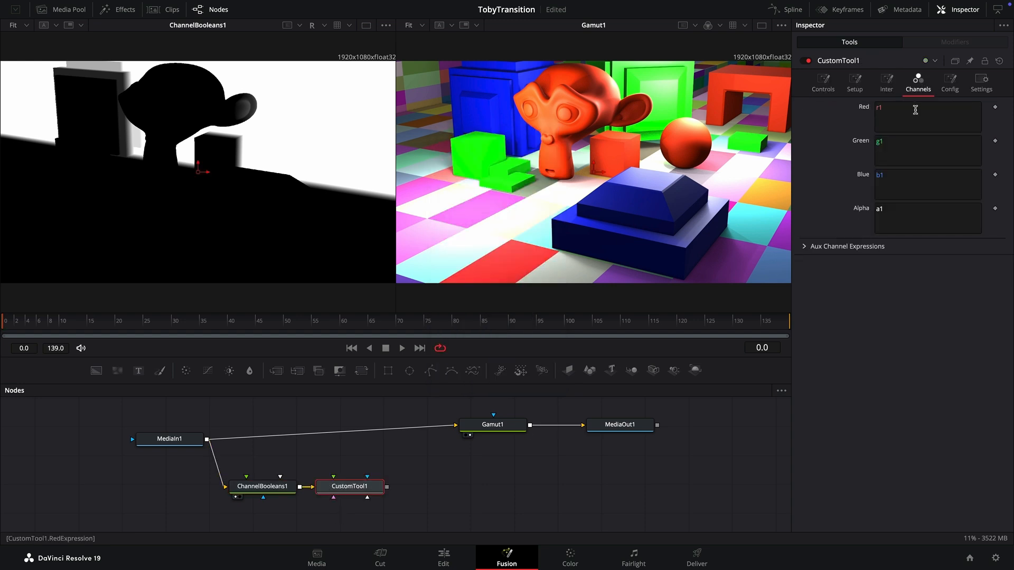
pyautogui.click(915, 110)
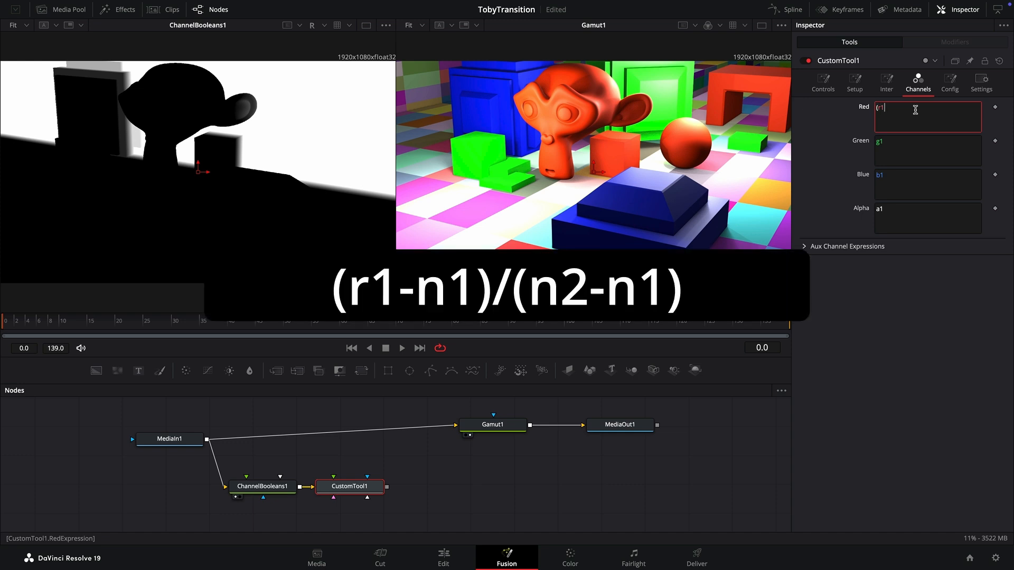
pyautogui.write('-n1)/(n2-n1')
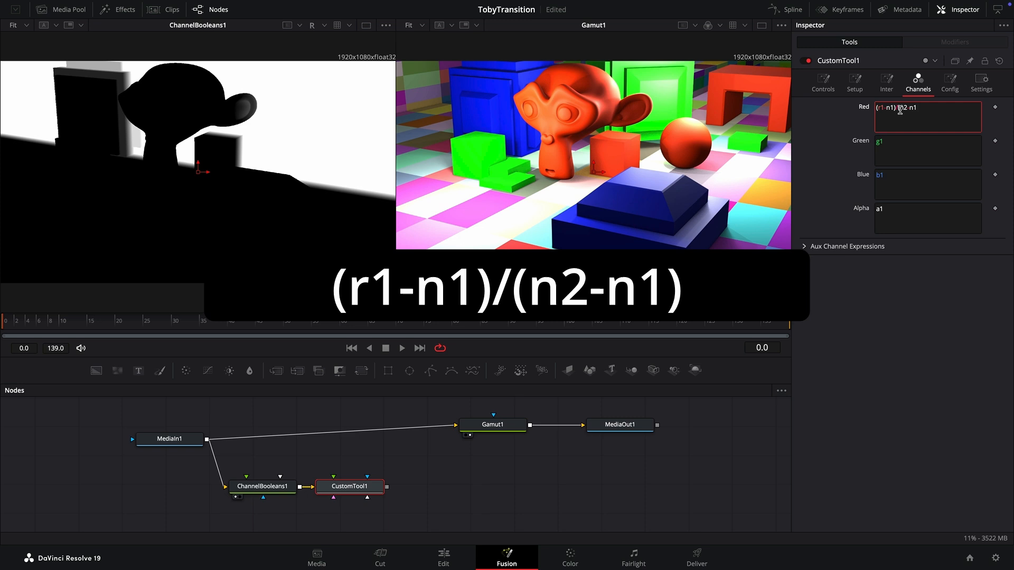
pyautogui.moveTo(341, 486); pyautogui.dragTo(249, 224)
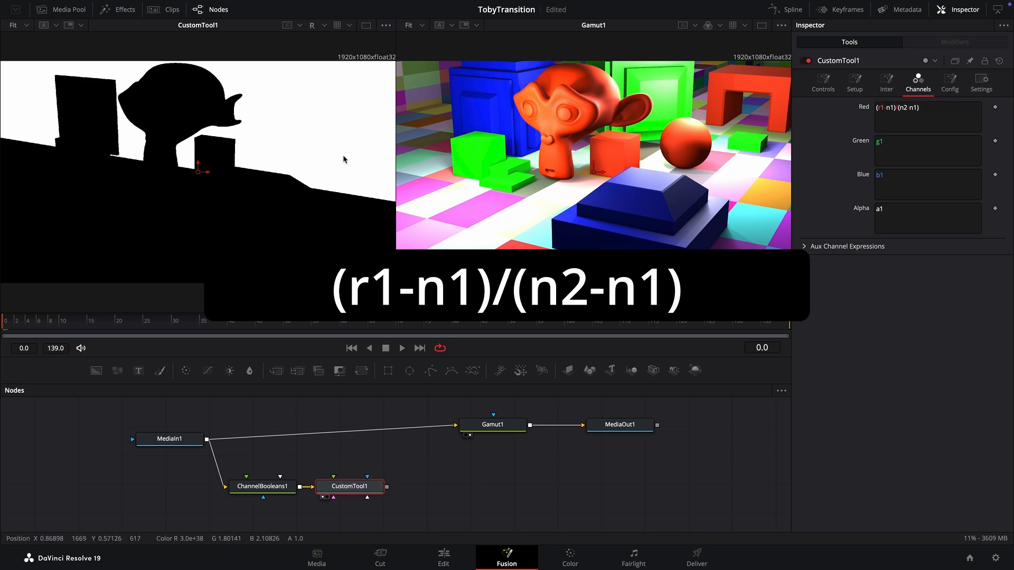
# Step: Set CustomTool1's Number In 1 to -14.0 and Number In 2 to 55.0
pyautogui.click(822, 83)
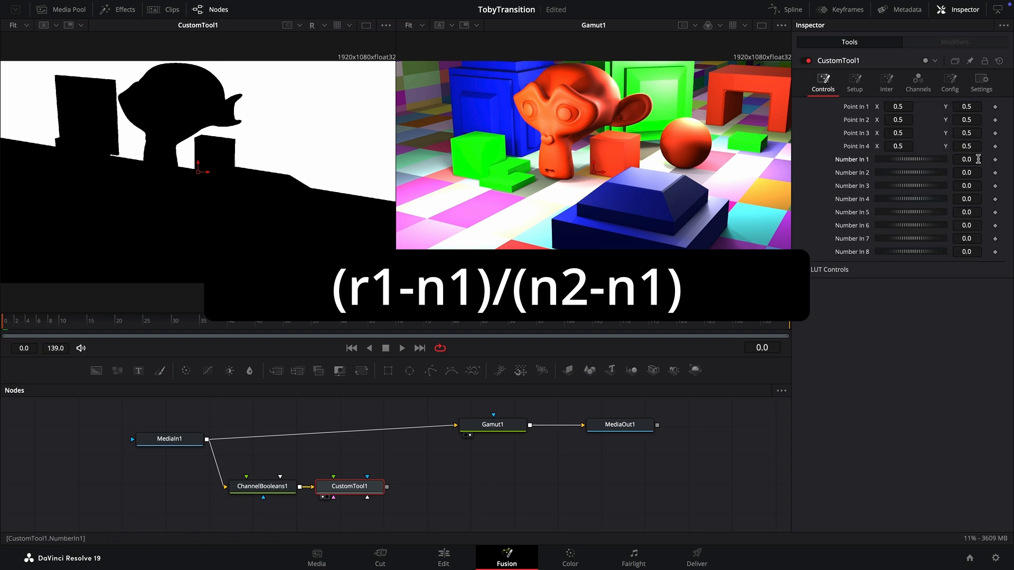
pyautogui.click(978, 159)
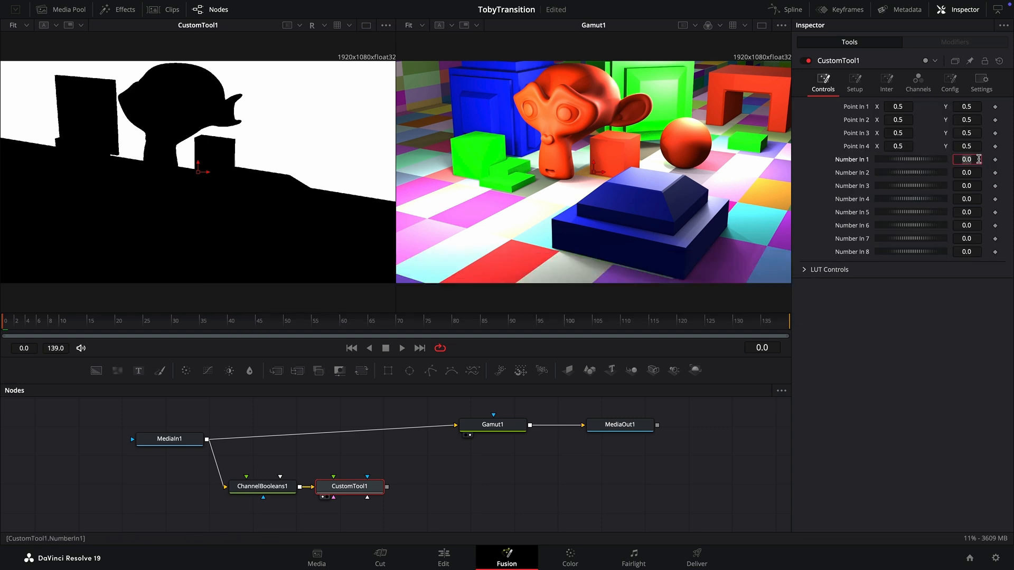
pyautogui.press('Tab')
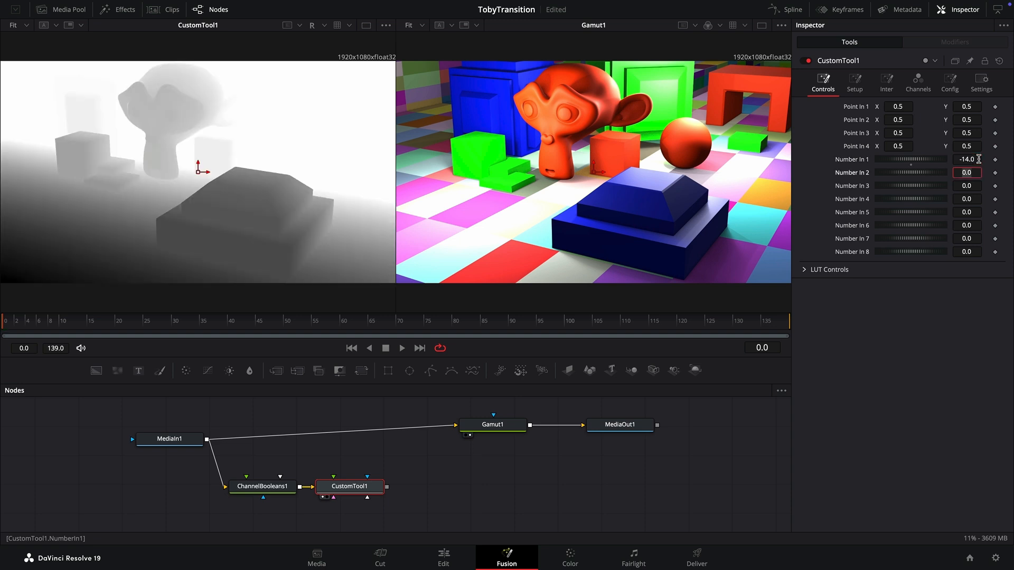
pyautogui.press('Tab')
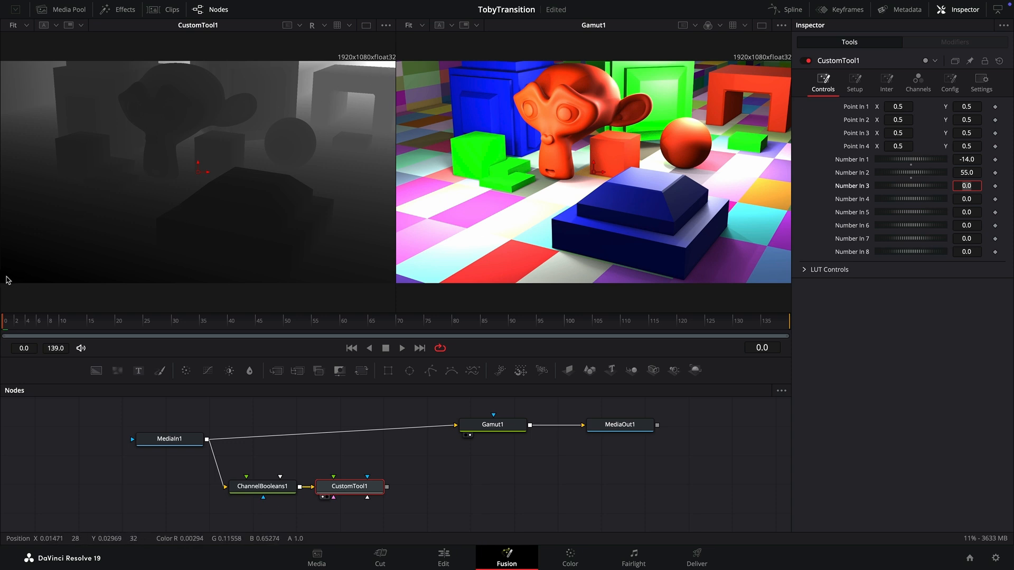
# Step: Extend CustomTool1's Red expression to (r1-n1)/(n2-n1)+n3 and raise Number In 3 to about 0.486
pyautogui.click(917, 80)
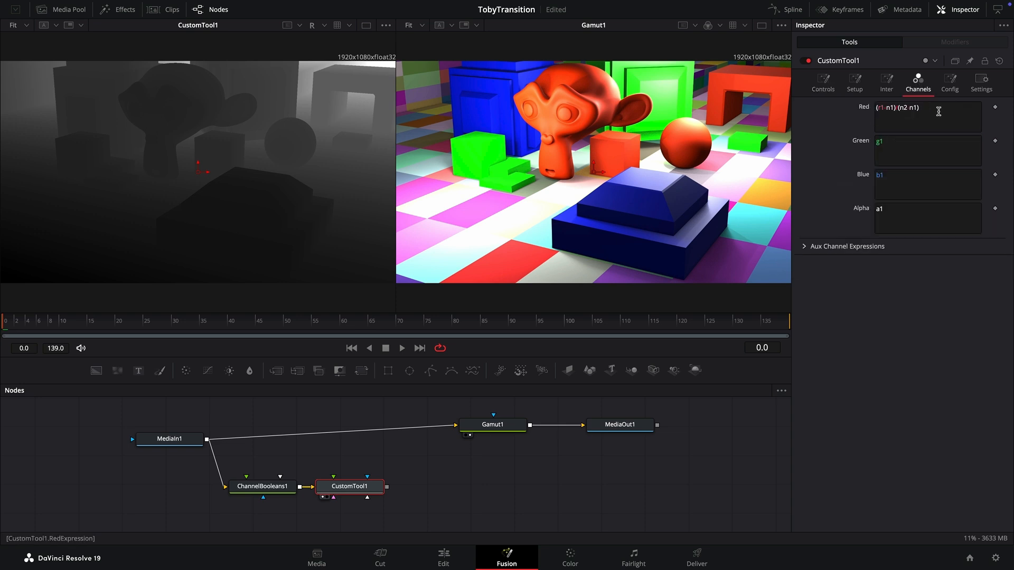
pyautogui.click(938, 109)
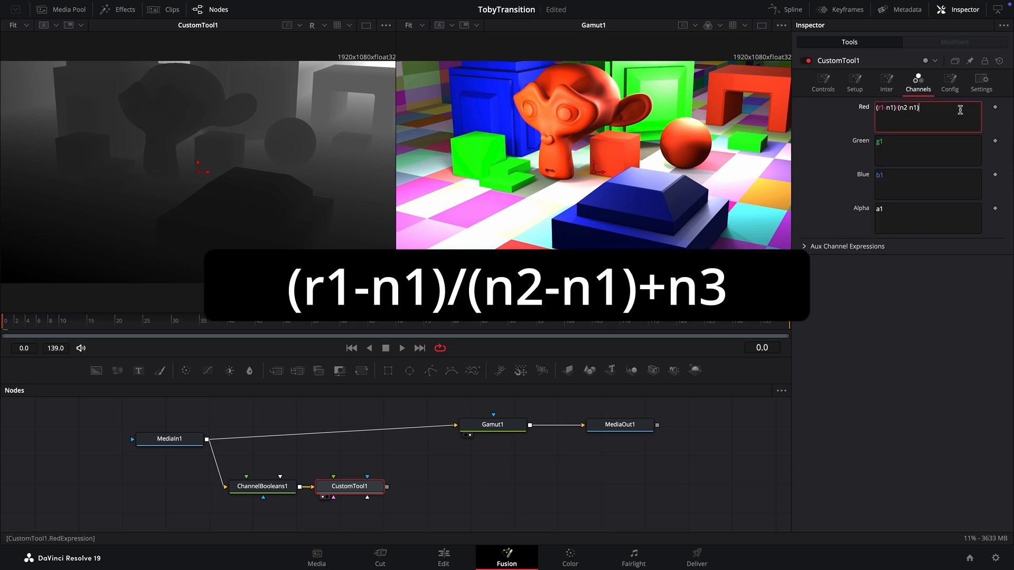
pyautogui.write('(r1-n1)/(n2-n1)+')
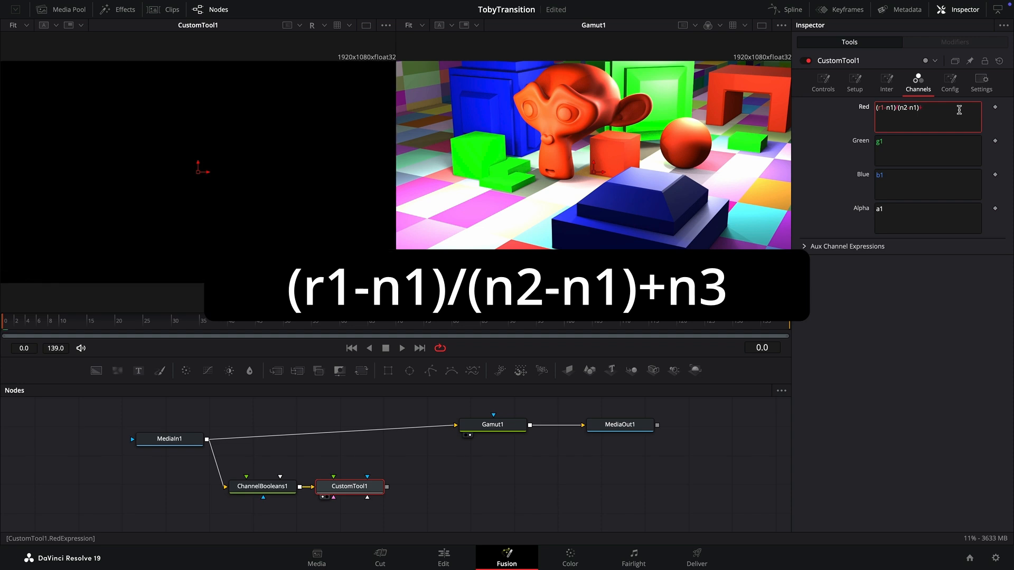
pyautogui.write('n3')
pyautogui.click(823, 85)
pyautogui.moveTo(966, 189); pyautogui.dragTo(927, 198)
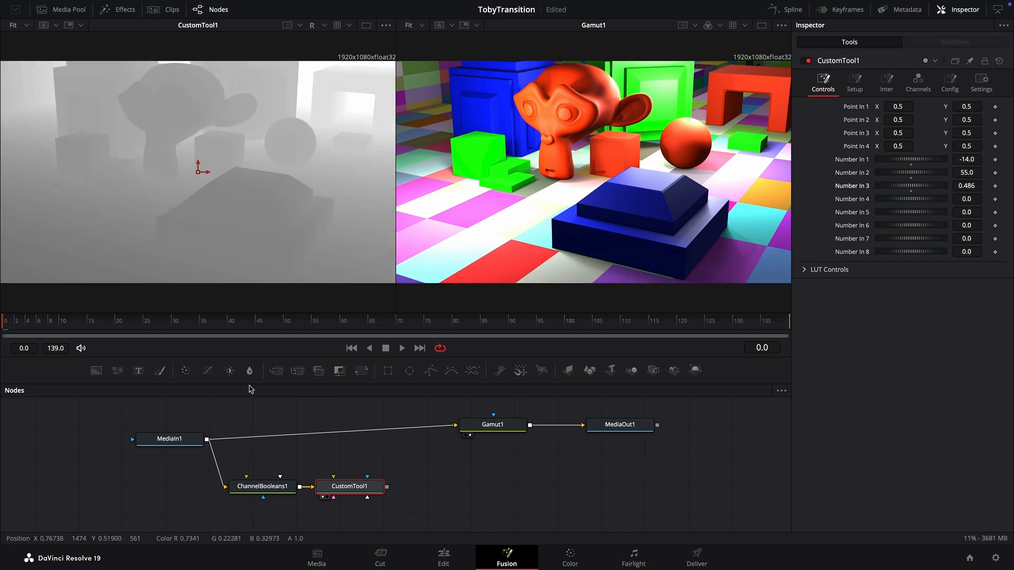
# Step: Add a Brightness / Contrast node after CustomTool1 and set its Low to 0.3 and High to 0.31
pyautogui.hotkey('shift', 'space')
pyautogui.write('bc')
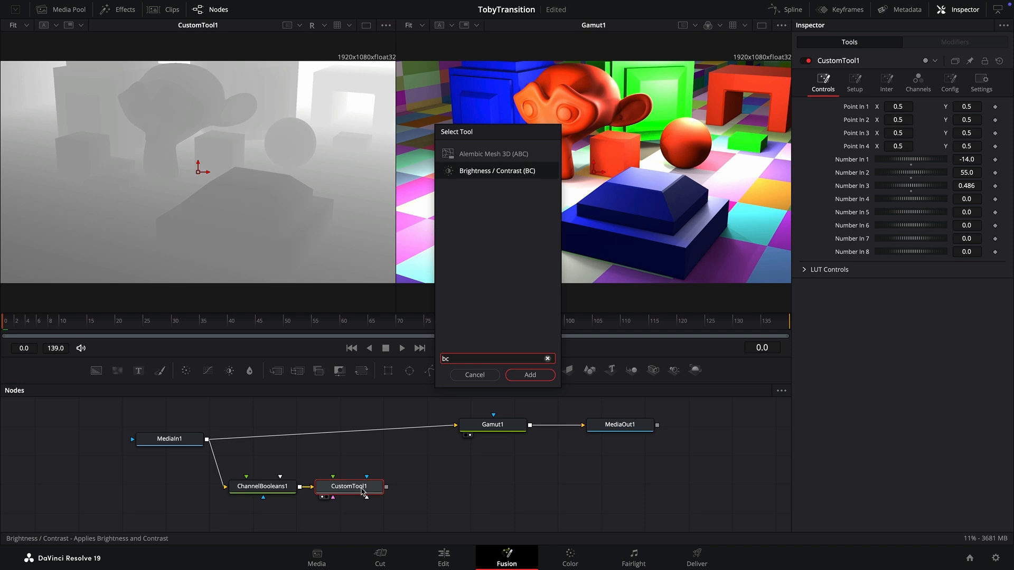
pyautogui.press('Return')
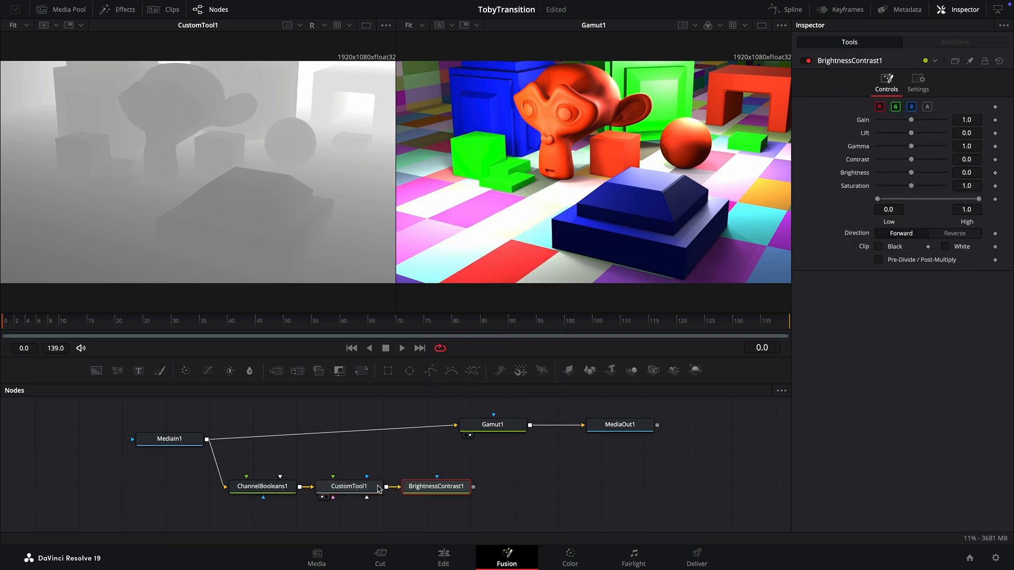
pyautogui.click(896, 209)
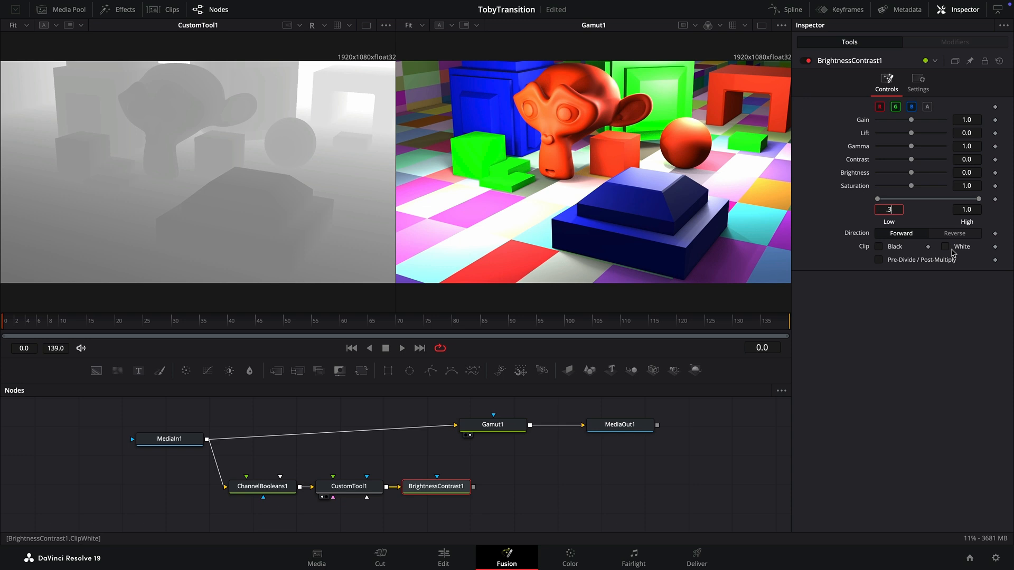
pyautogui.press('Tab')
pyautogui.press('Tab')
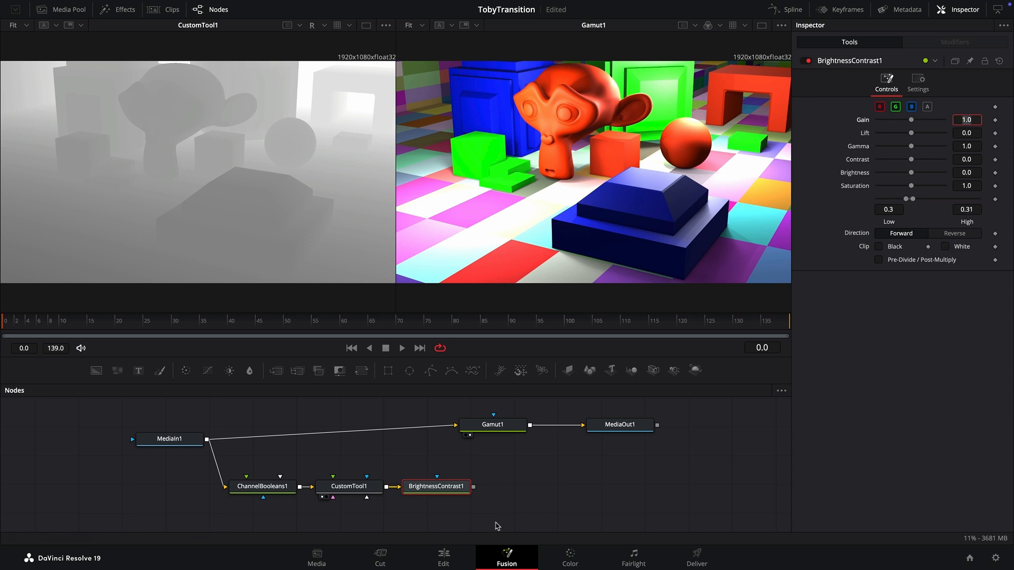
# Step: Load BrightnessContrast1 in the first viewer and lower CustomTool1's Number In 3 to about 0.116
pyautogui.moveTo(444, 491); pyautogui.dragTo(217, 206)
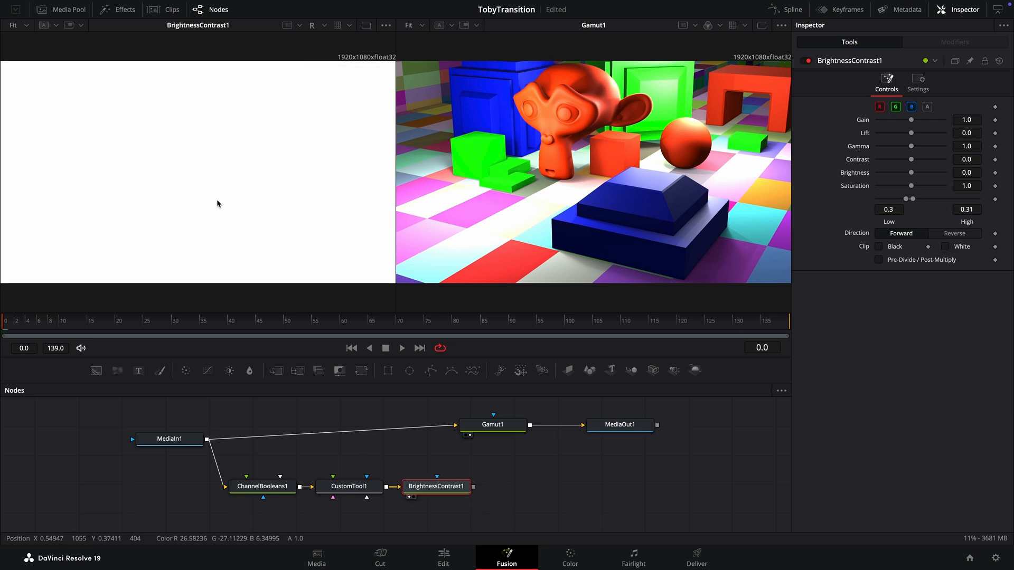
pyautogui.click(353, 488)
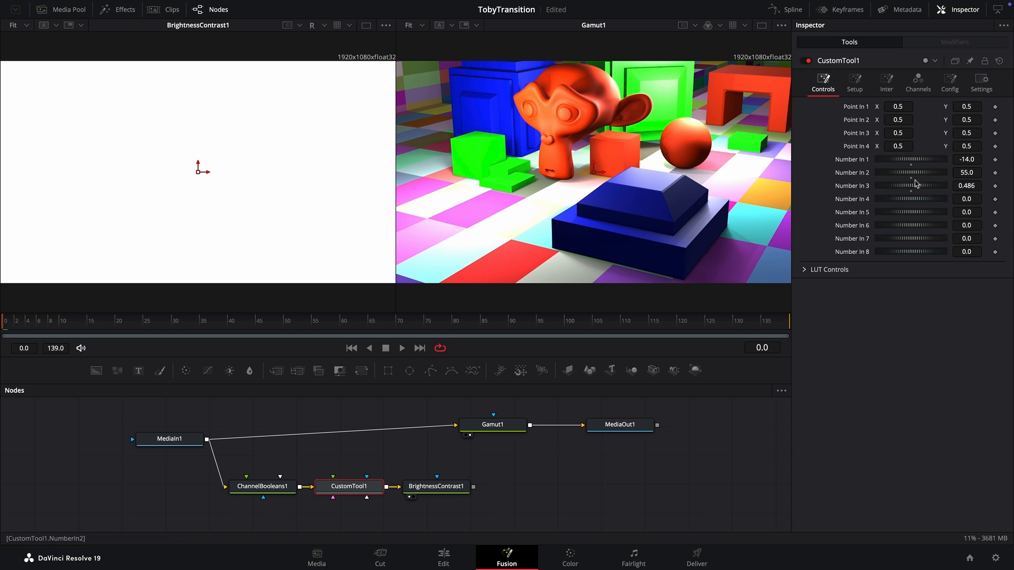
pyautogui.moveTo(912, 187); pyautogui.dragTo(866, 174)
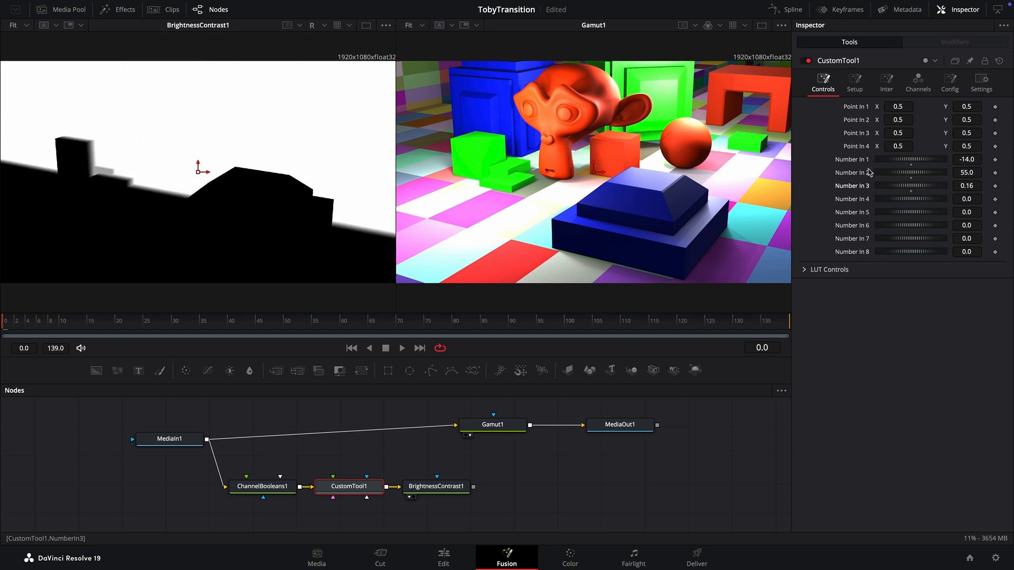
# Step: Add a second, unconnected Brightness / Contrast node and insert it into the connection between MediaIn1 and Gamut1
pyautogui.click(368, 417)
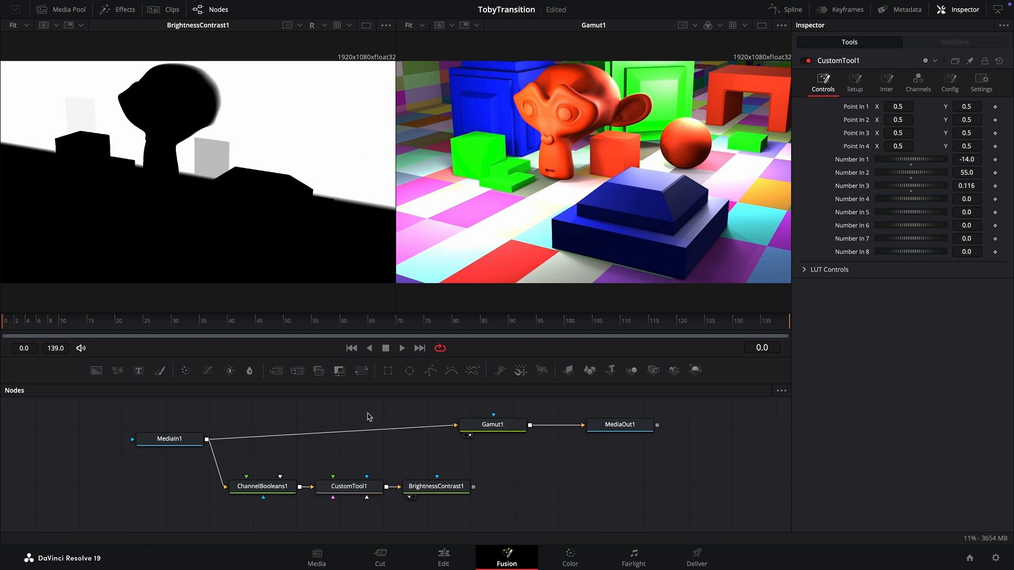
pyautogui.hotkey('shift', 'space')
pyautogui.write('br')
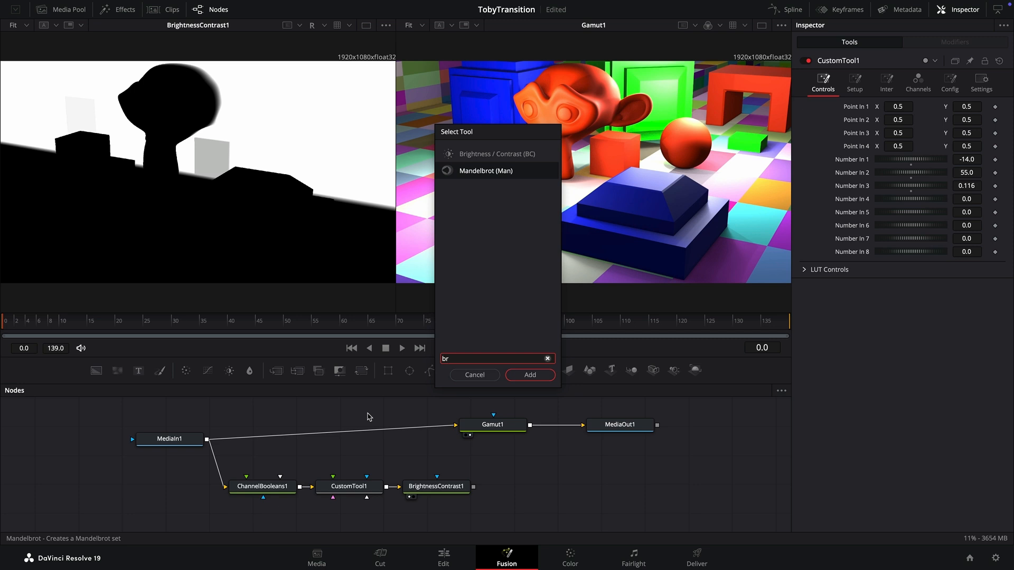
pyautogui.press('Up')
pyautogui.press('Return')
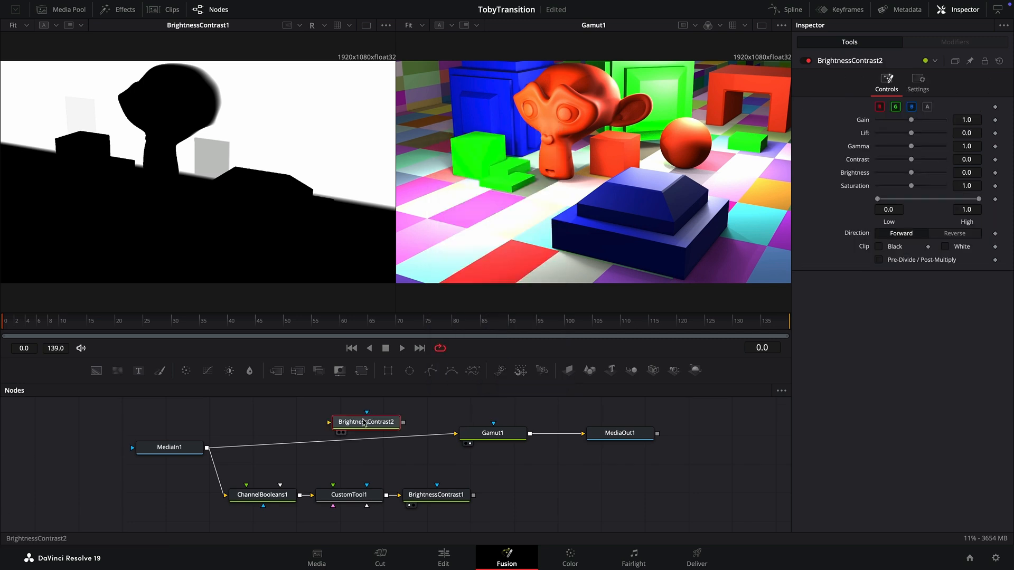
pyautogui.moveTo(369, 418); pyautogui.dragTo(384, 437)
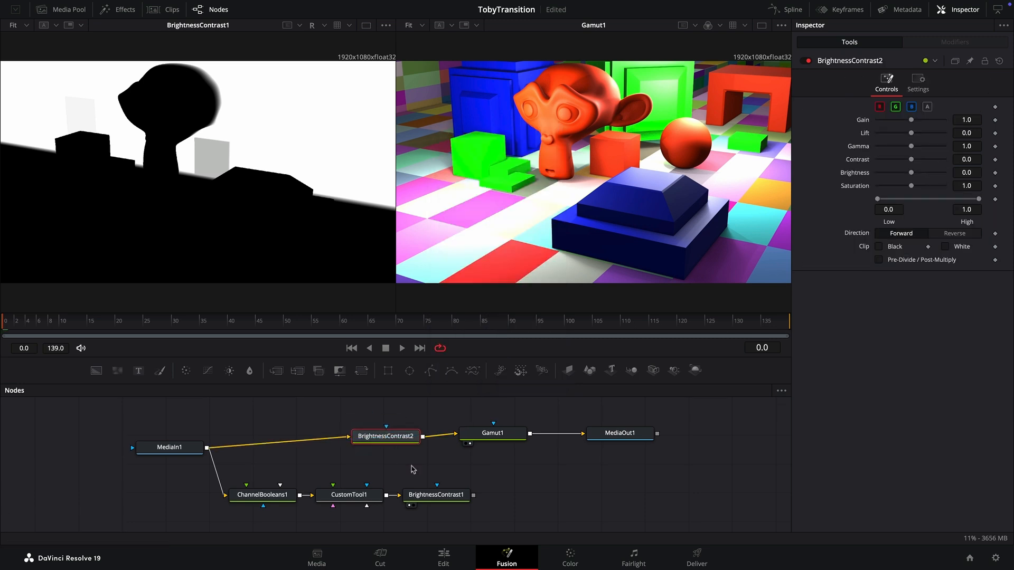
# Step: Desaturate and darken the render in BrightnessContrast2 with Saturation 0.0, Gain about 0.27 and Lift about 0.06
pyautogui.click(438, 502)
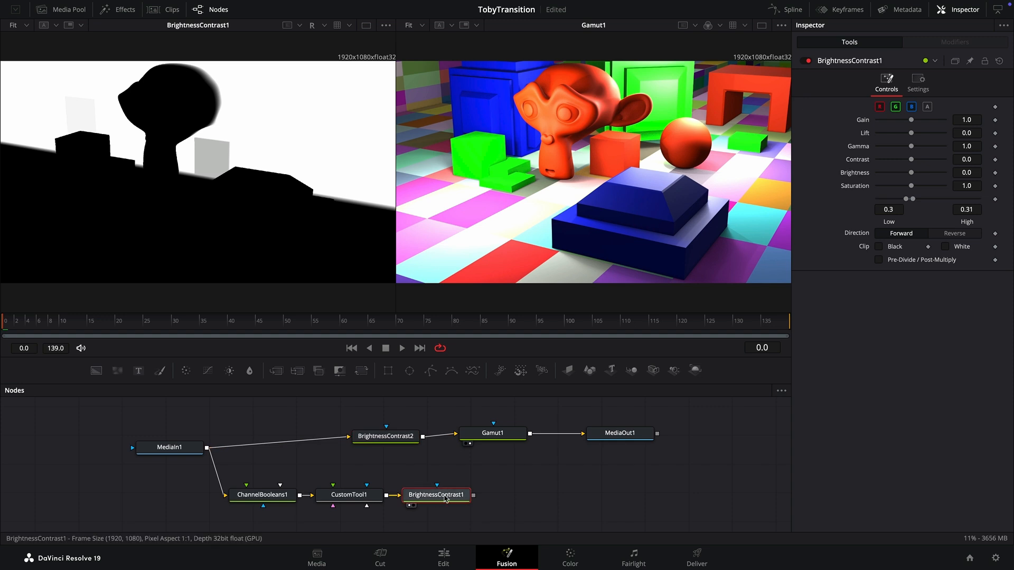
pyautogui.moveTo(388, 441); pyautogui.dragTo(393, 430)
pyautogui.click(392, 430)
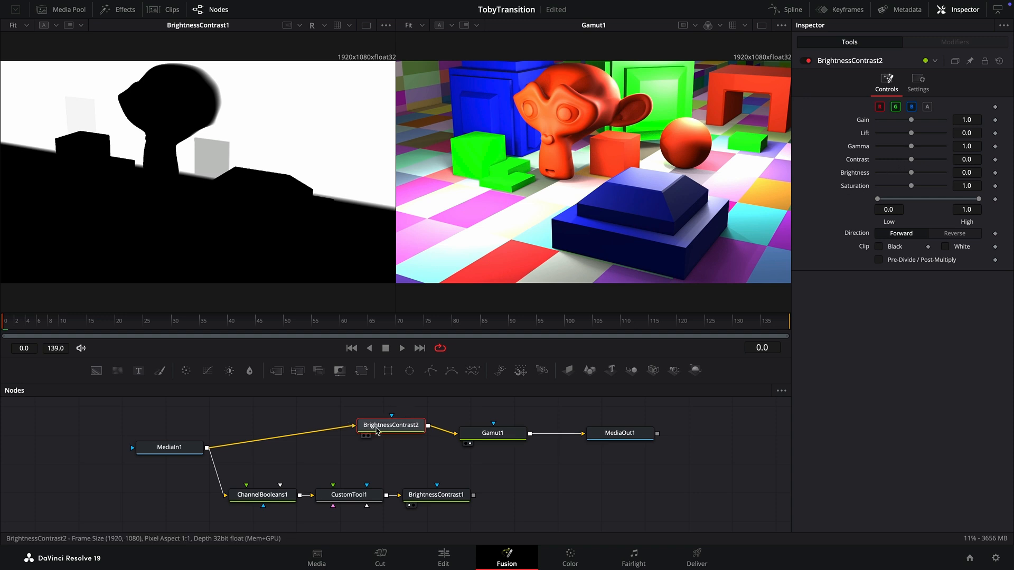
pyautogui.moveTo(910, 186); pyautogui.dragTo(613, 179)
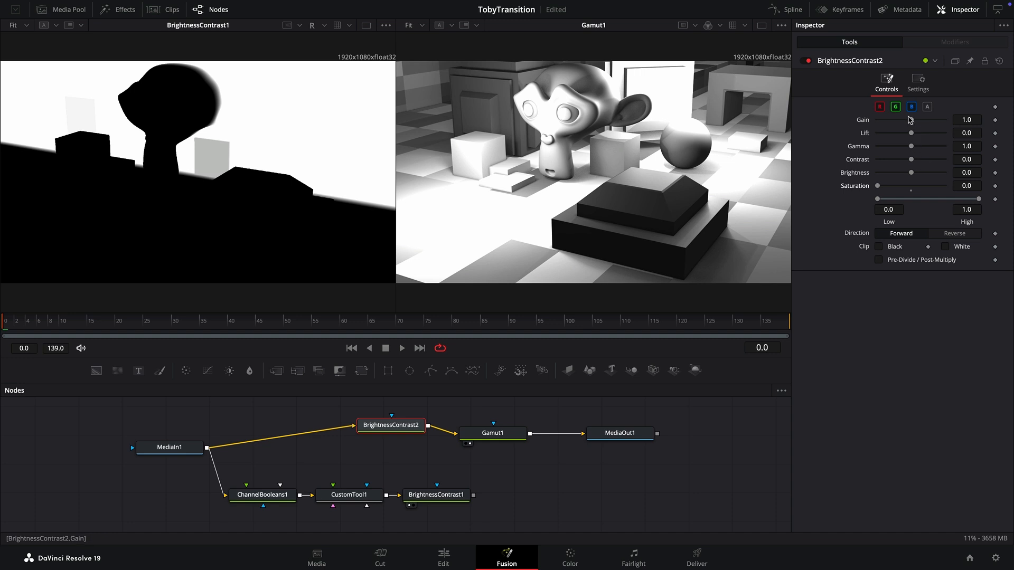
pyautogui.moveTo(910, 120); pyautogui.dragTo(889, 121)
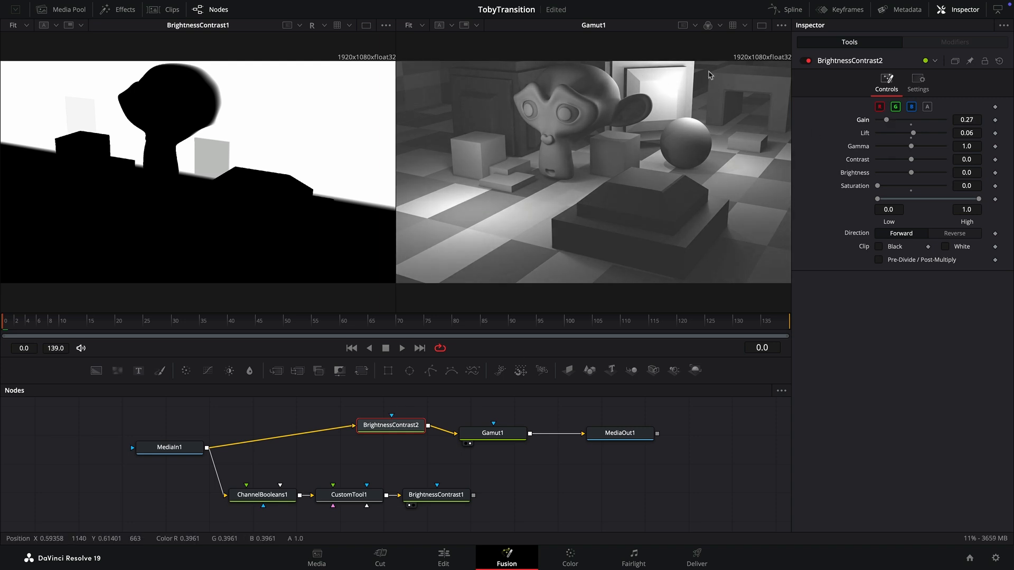
# Step: Move Gamut1 and MediaOut1 together farther from BrightnessContrast2 to make room in the node graph, and reselect BrightnessContrast2
pyautogui.moveTo(454, 411); pyautogui.dragTo(665, 454)
pyautogui.moveTo(492, 433); pyautogui.dragTo(549, 420)
pyautogui.click(391, 425)
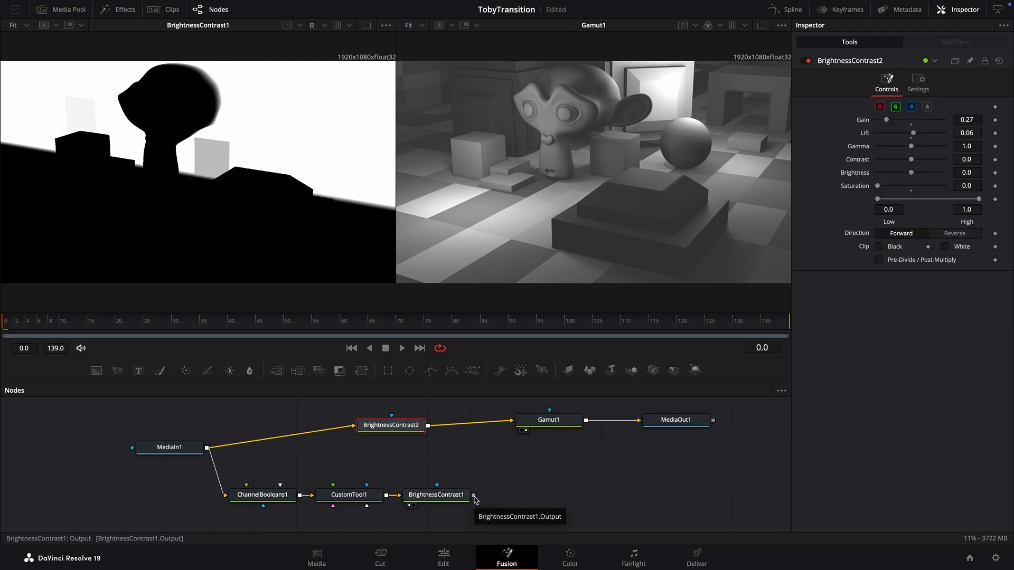
# Step: Feed BrightnessContrast1's output into BrightnessContrast2's effect mask and set the mask channel to Red
pyautogui.moveTo(474, 498); pyautogui.dragTo(390, 431)
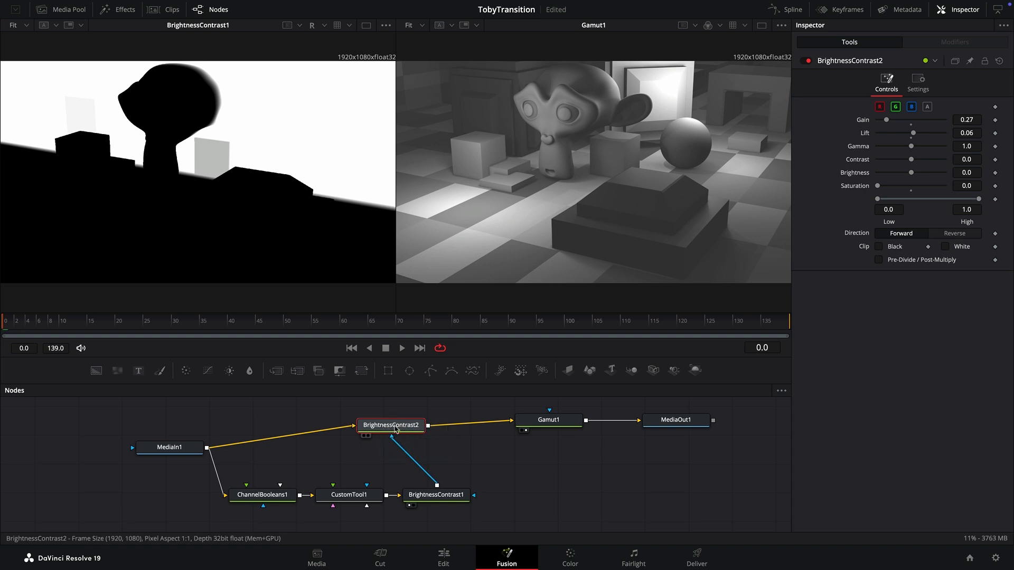
pyautogui.click(918, 82)
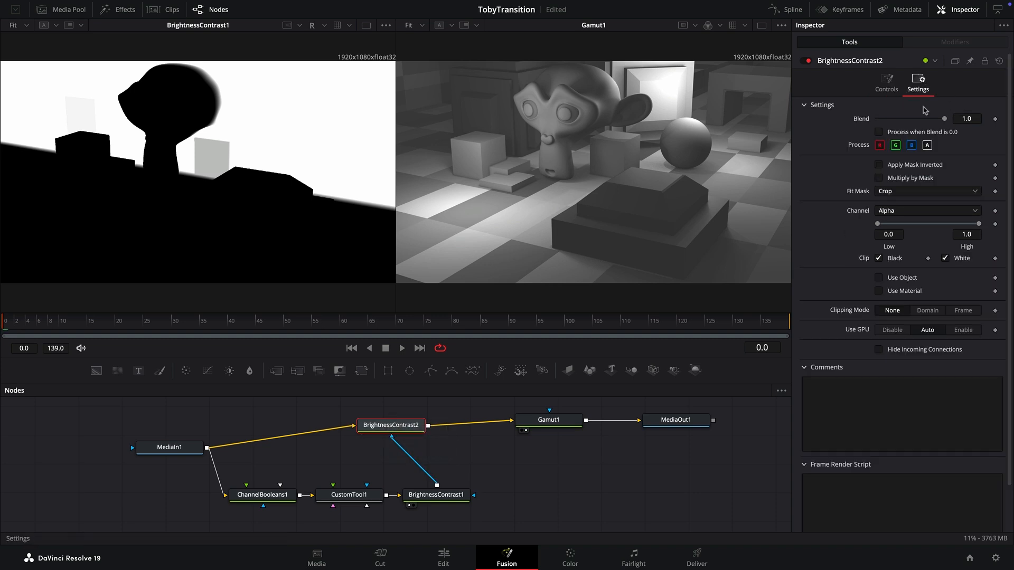
pyautogui.click(904, 213)
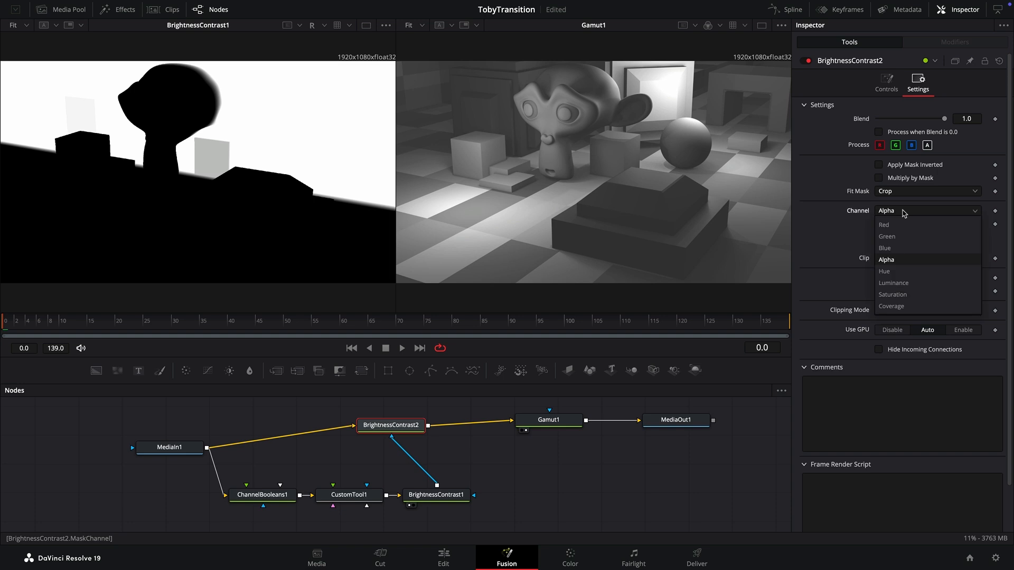
pyautogui.click(897, 227)
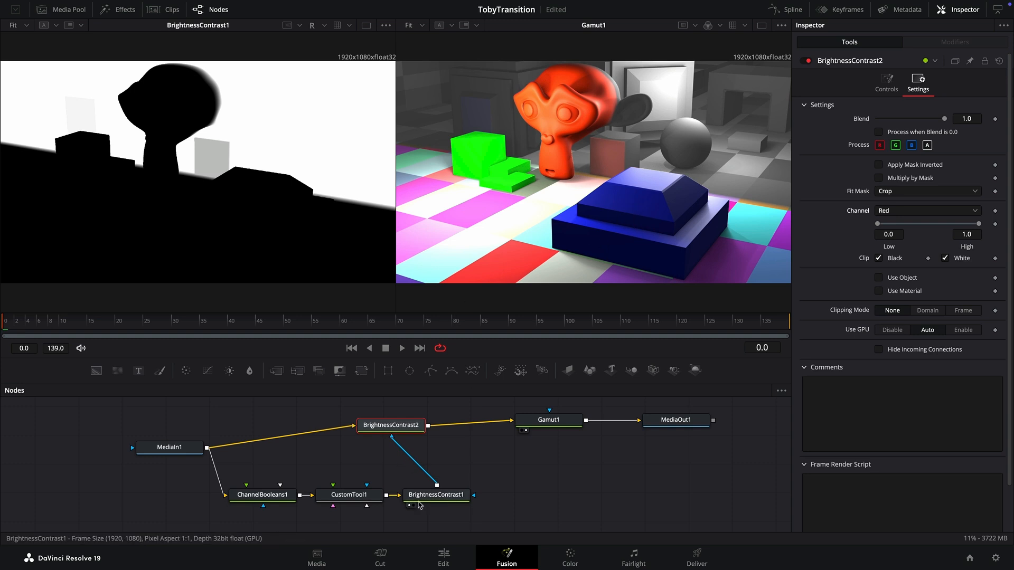
# Step: Keyframe CustomTool1's Number In 3 at 0.304 on frame 0 and -1.326 on frame 139, and preview the transition up to frame 18
pyautogui.click(363, 501)
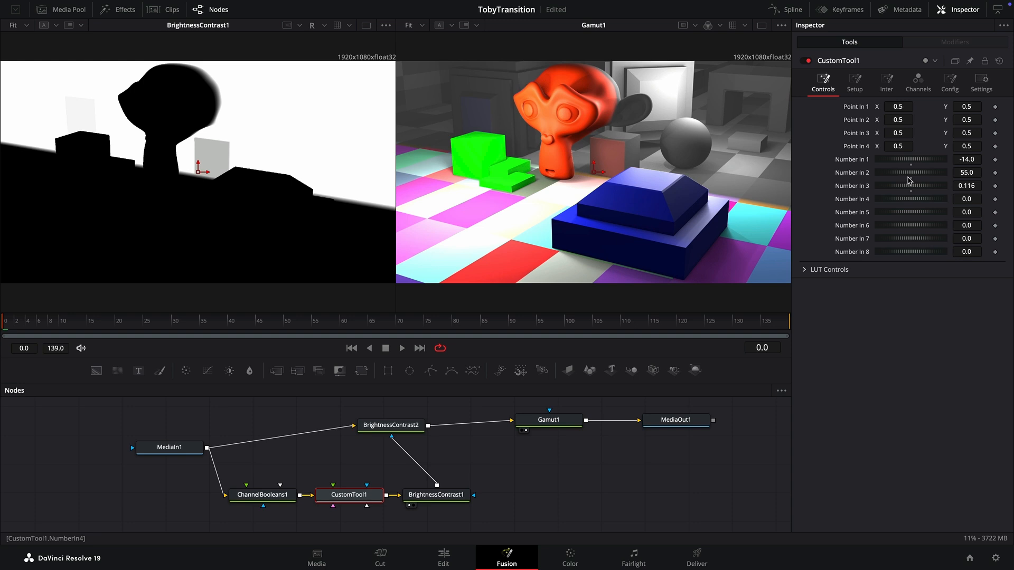
pyautogui.moveTo(917, 184)
pyautogui.mouseDown()
pyautogui.moveTo(925, 184)
pyautogui.moveTo(906, 196)
pyautogui.moveTo(929, 194)
pyautogui.mouseUp()
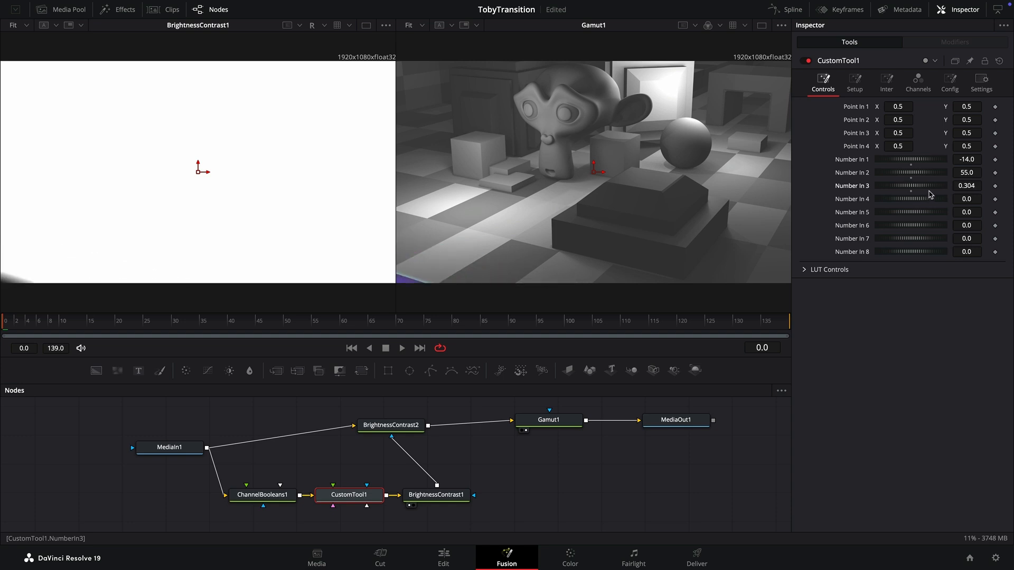
pyautogui.click(995, 186)
pyautogui.moveTo(623, 327); pyautogui.dragTo(789, 327)
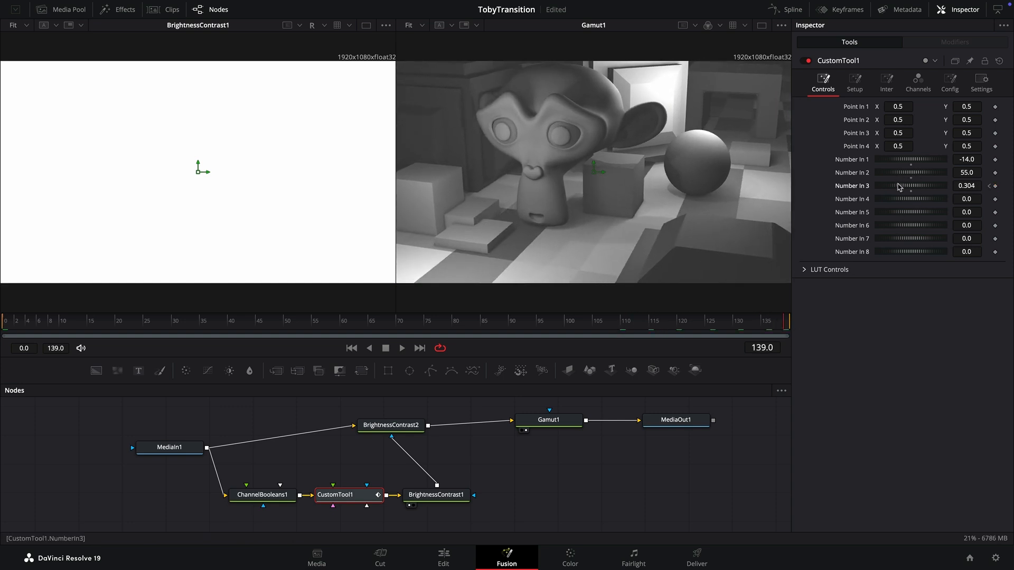
pyautogui.moveTo(899, 187); pyautogui.dragTo(780, 221)
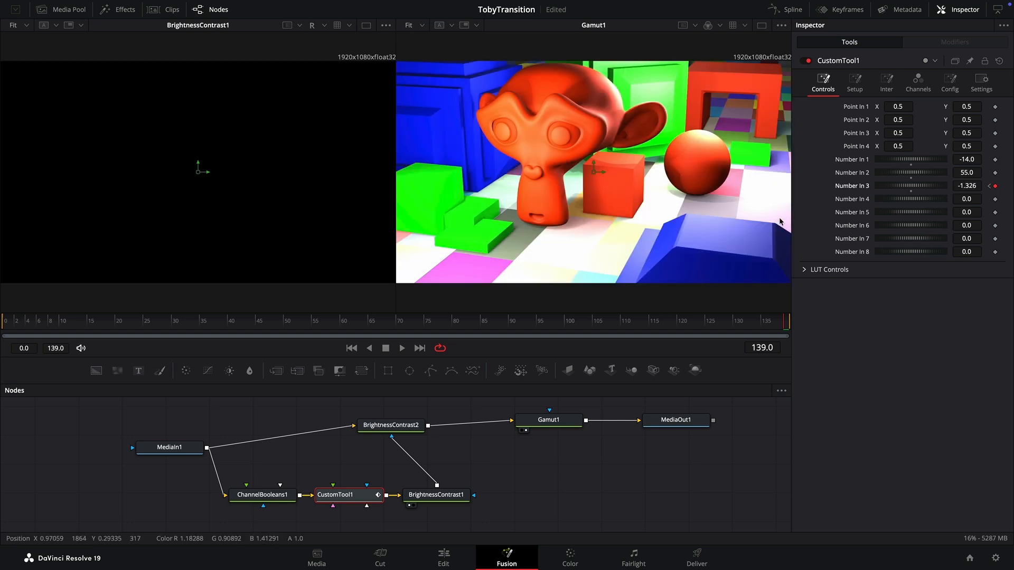
pyautogui.moveTo(108, 323); pyautogui.dragTo(133, 342)
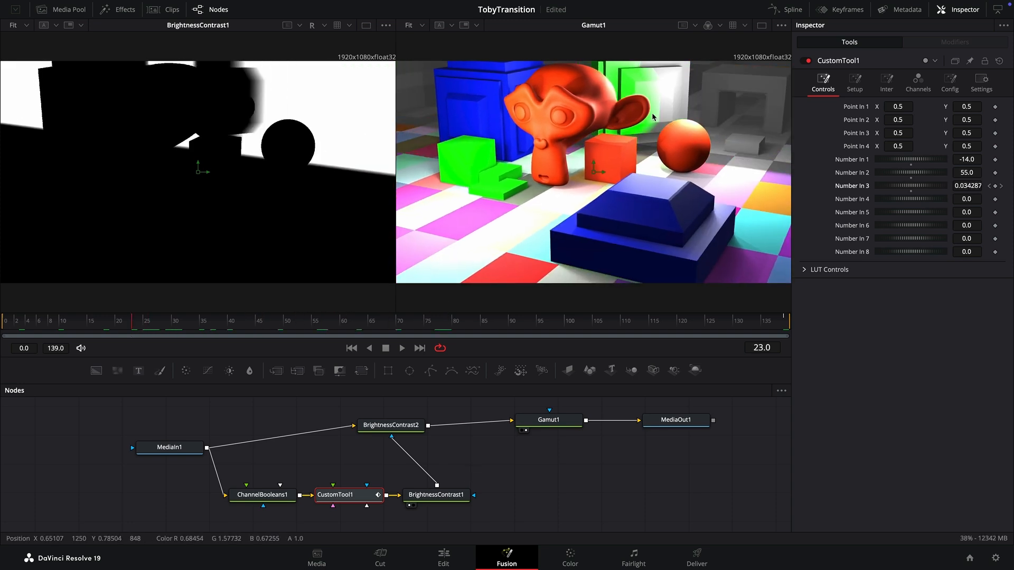
pyautogui.click(106, 326)
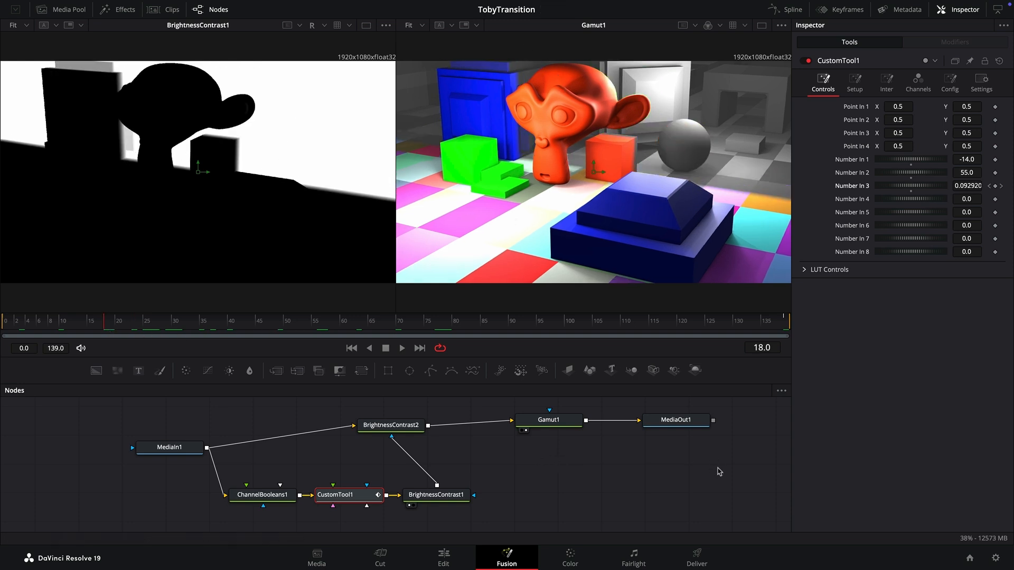
# Step: Move Gamut1 and MediaOut1 farther from BrightnessContrast2 and rename BrightnessContrast1 as BC
pyautogui.moveTo(549, 419); pyautogui.dragTo(600, 422)
pyautogui.click(444, 501)
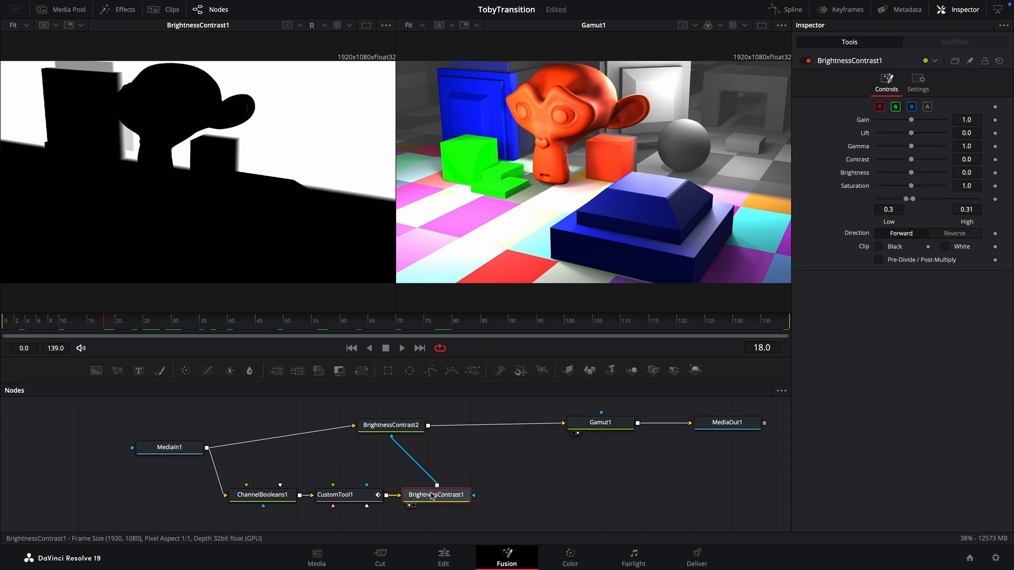
pyautogui.press('F2')
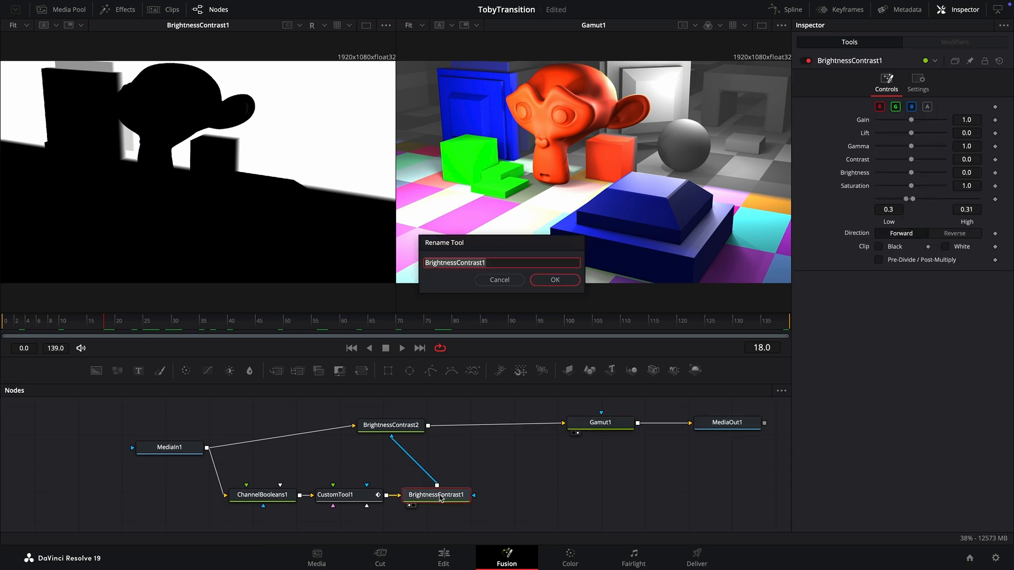
pyautogui.write('BC')
pyautogui.press('Return')
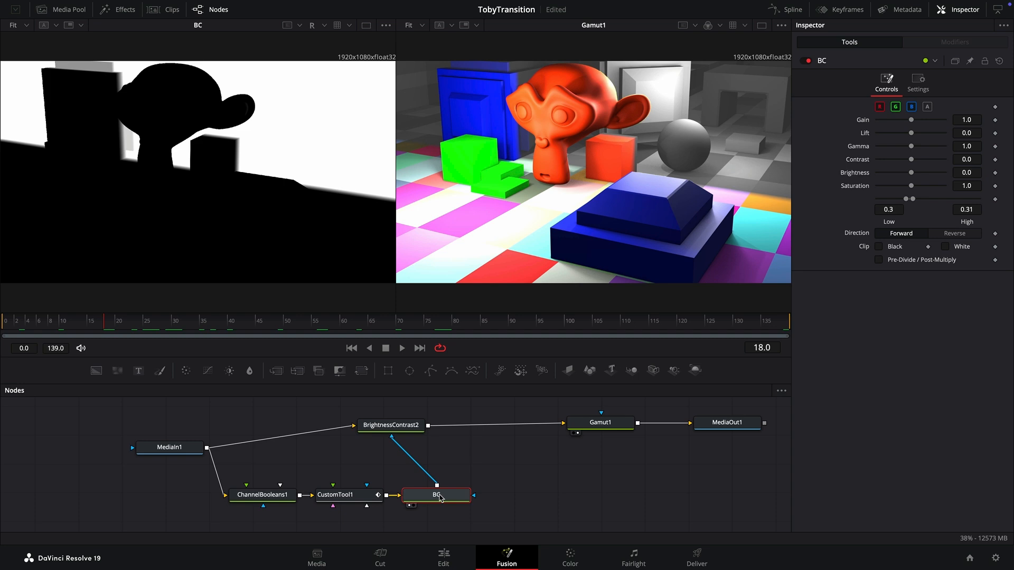
# Step: Paste an unconnected copy of the BC node beside it and connect CustomTool1's output to the copy's input
pyautogui.moveTo(441, 497); pyautogui.dragTo(442, 496)
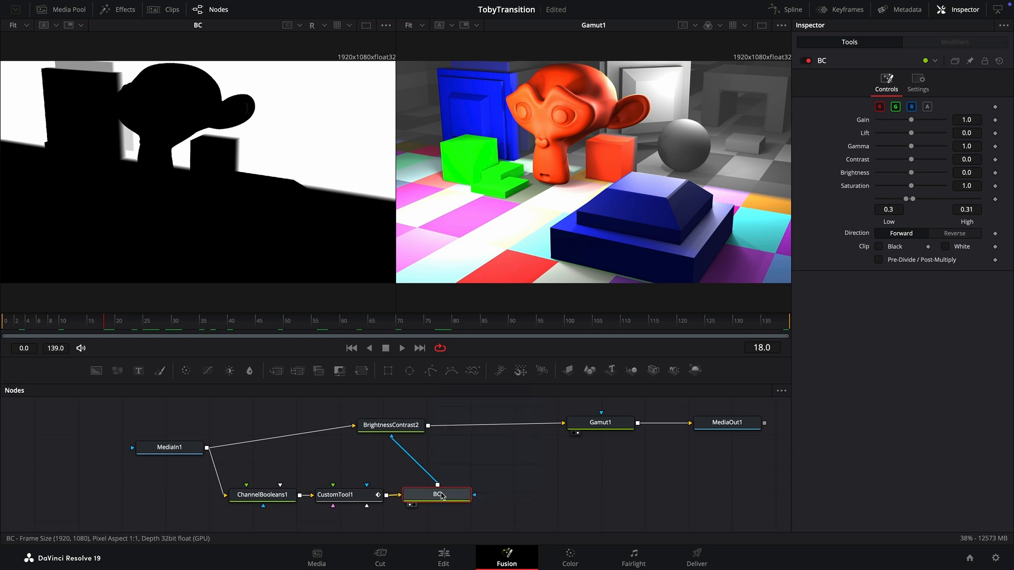
pyautogui.click(534, 497)
pyautogui.hotkey('ctrl', 'v')
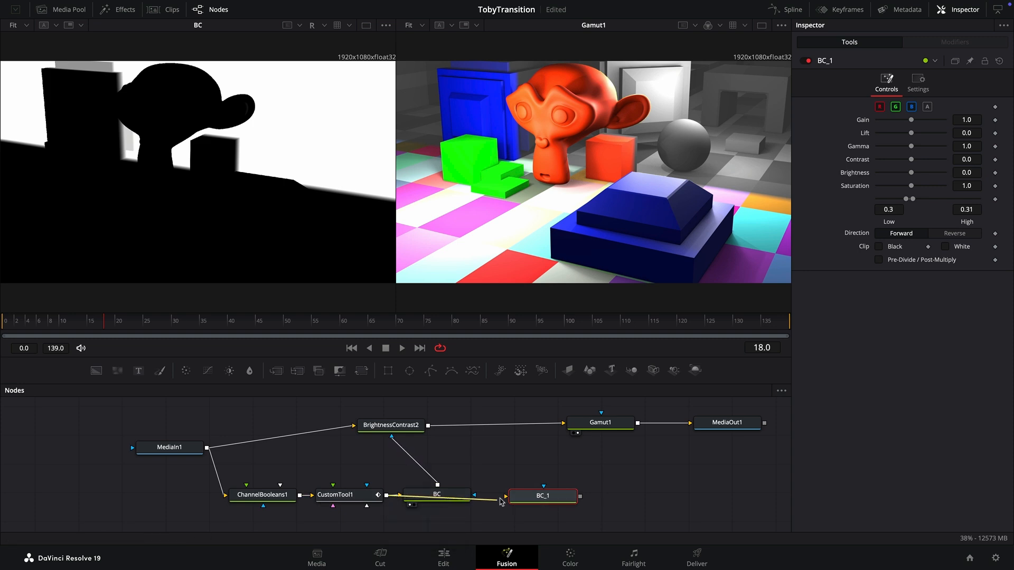
pyautogui.moveTo(388, 499); pyautogui.dragTo(539, 497)
# Step: Rearrange the mask branch by moving BC up near BrightnessContrast2 and shifting CustomTool1 and ChannelBooleans1 slightly down and back
pyautogui.moveTo(426, 502); pyautogui.dragTo(430, 474)
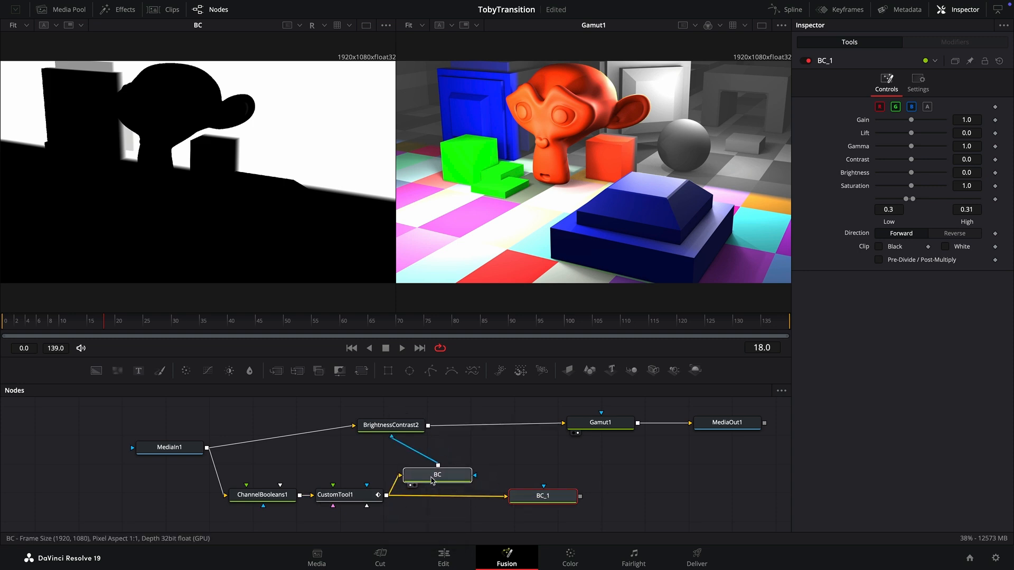
pyautogui.moveTo(338, 494); pyautogui.dragTo(335, 499)
pyautogui.moveTo(430, 474); pyautogui.dragTo(430, 463)
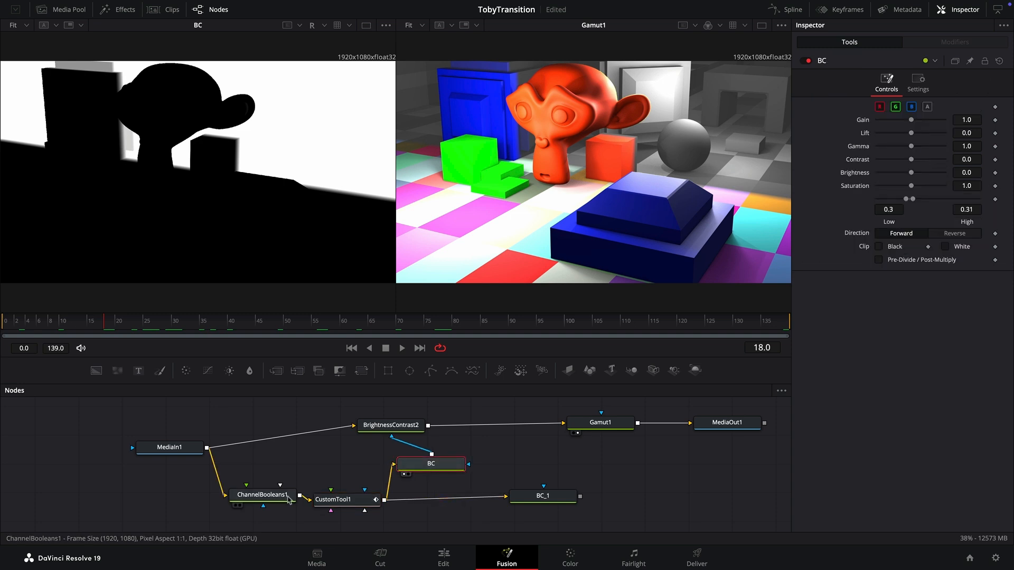
pyautogui.moveTo(285, 496); pyautogui.dragTo(271, 504)
pyautogui.moveTo(347, 500); pyautogui.dragTo(344, 502)
pyautogui.click(344, 502)
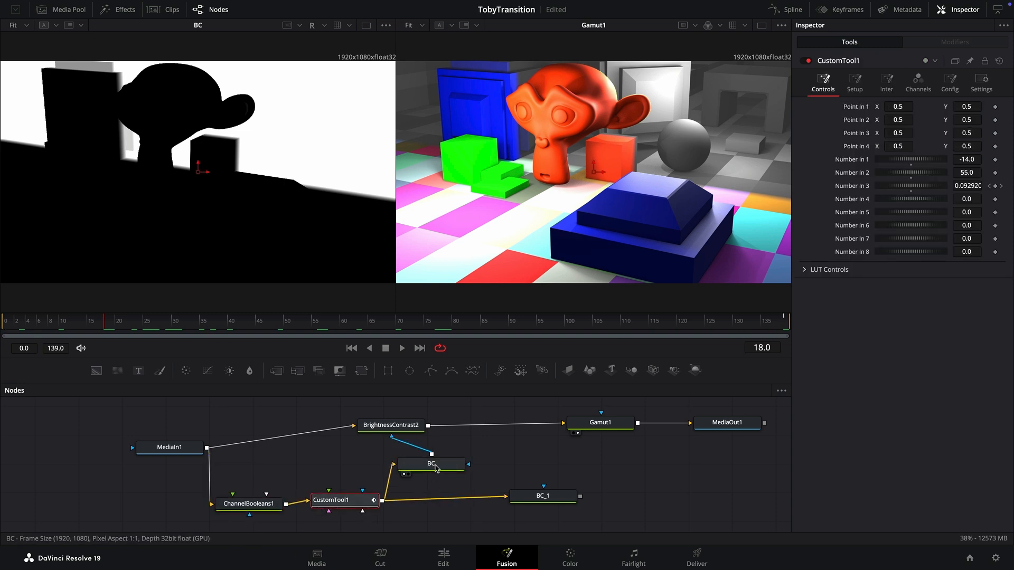
pyautogui.moveTo(431, 465); pyautogui.dragTo(413, 461)
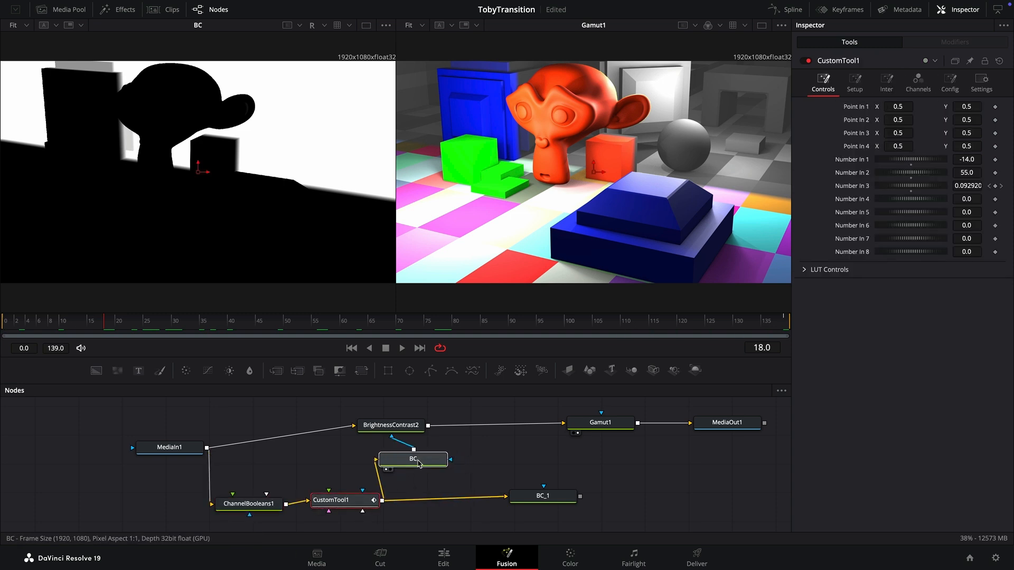
# Step: Drive BC_1's Low value with the expression BC.Low-.01
pyautogui.click(550, 500)
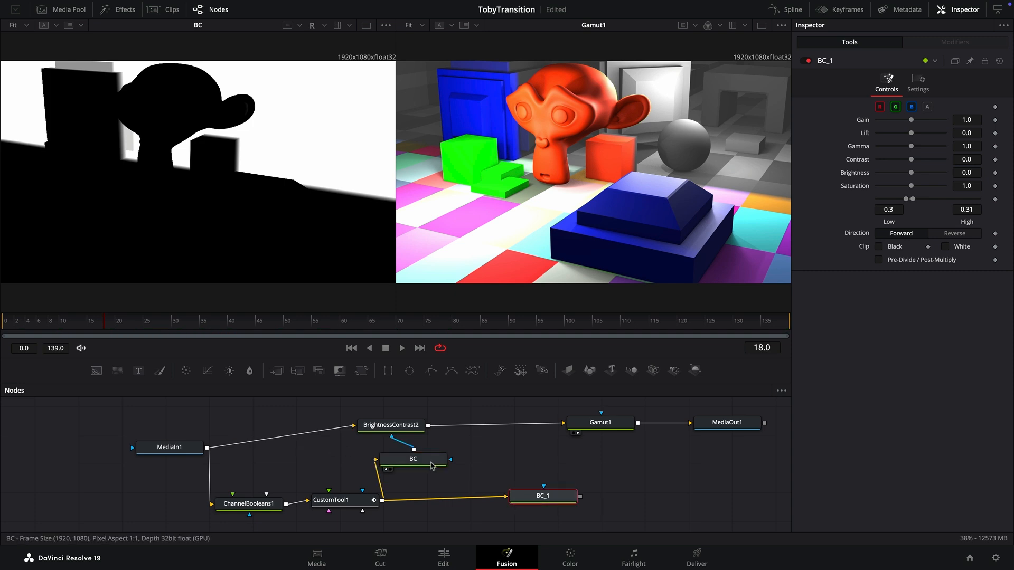
pyautogui.rightClick(891, 225)
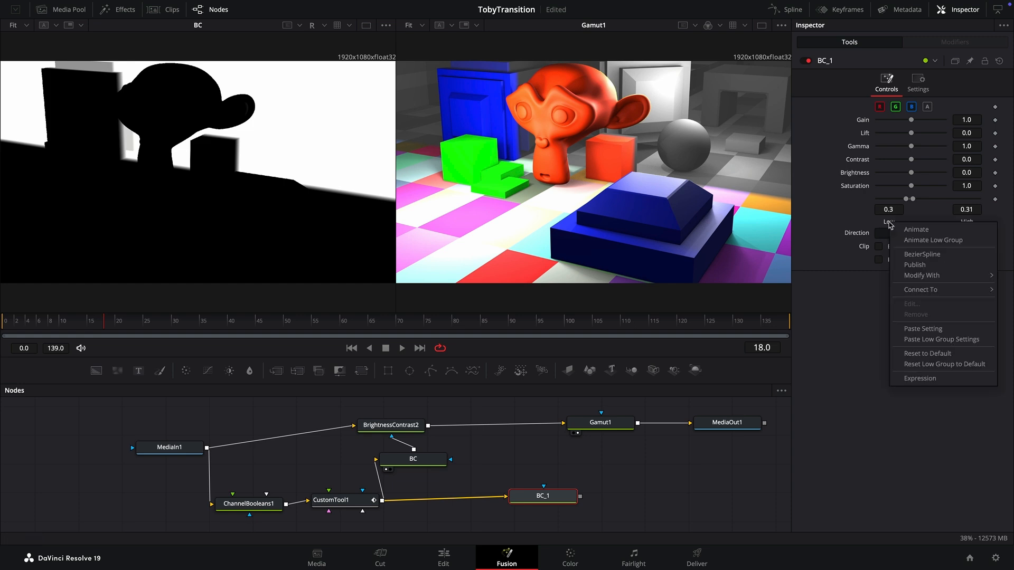
pyautogui.click(919, 379)
pyautogui.click(913, 233)
pyautogui.write('0.3')
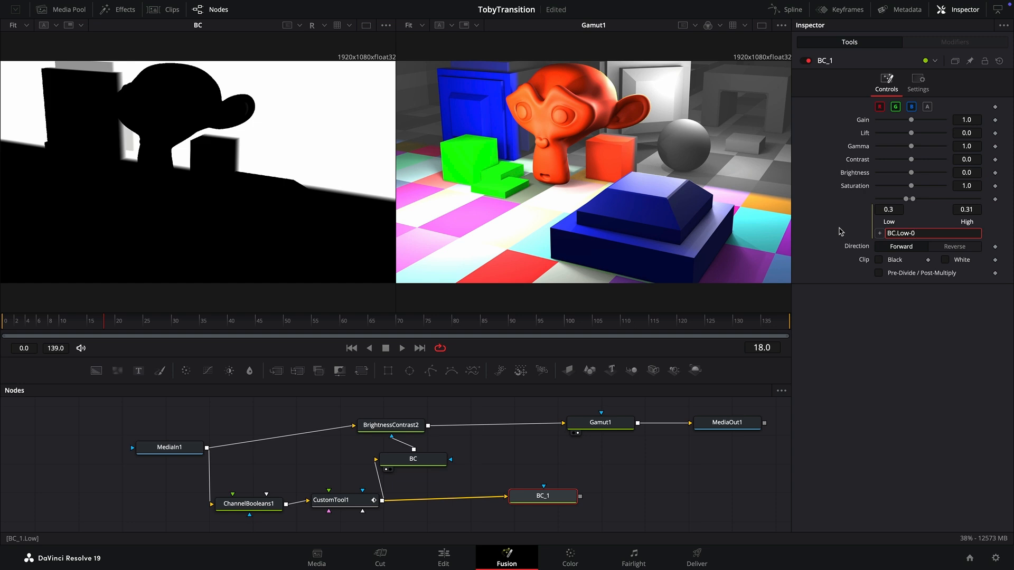
pyautogui.press('BackSpace')
pyautogui.write('.01')
pyautogui.press('Return')
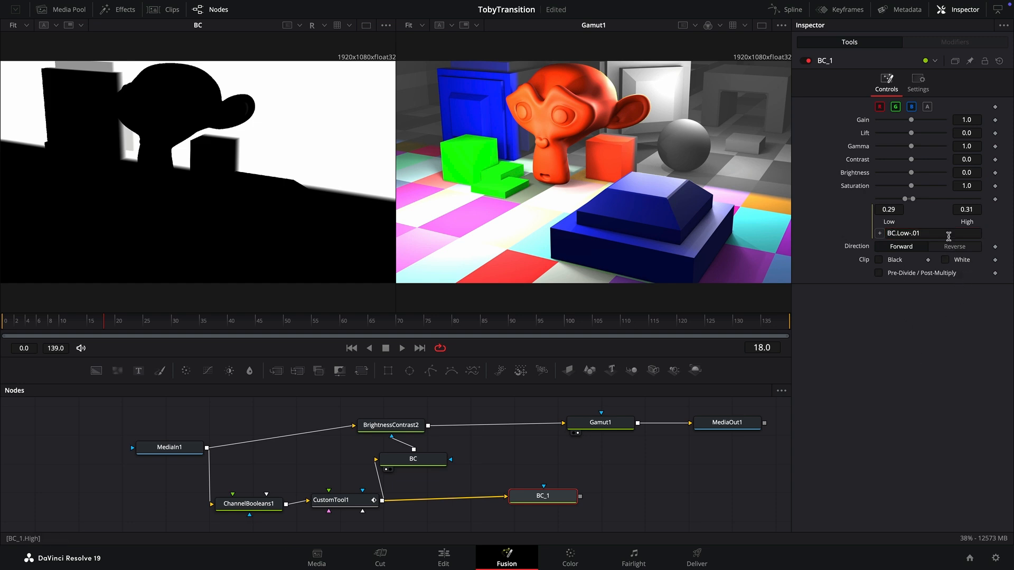
# Step: Drive BC_1's High value with the expression BC.High+.01
pyautogui.rightClick(973, 224)
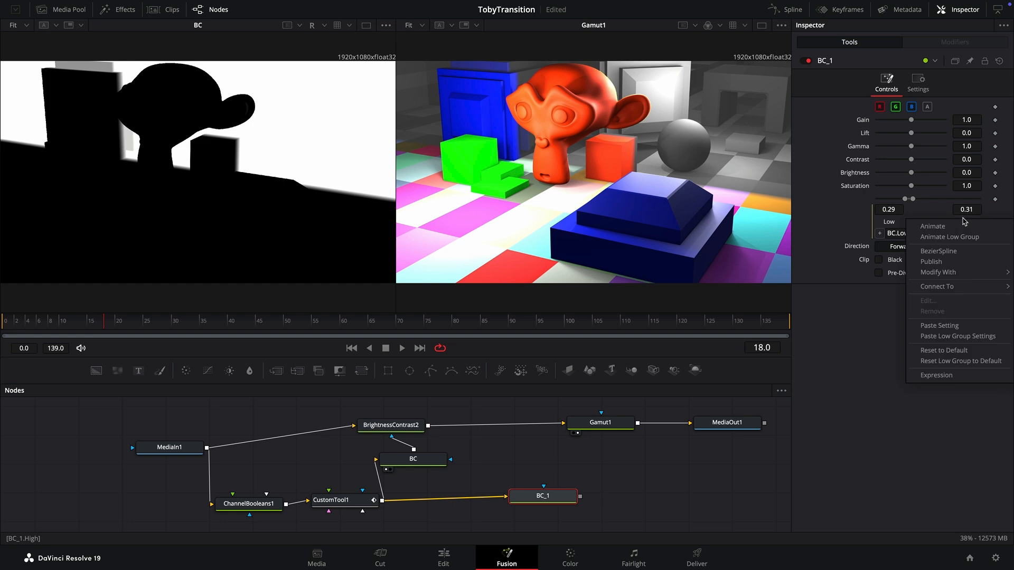
pyautogui.click(962, 375)
pyautogui.click(892, 246)
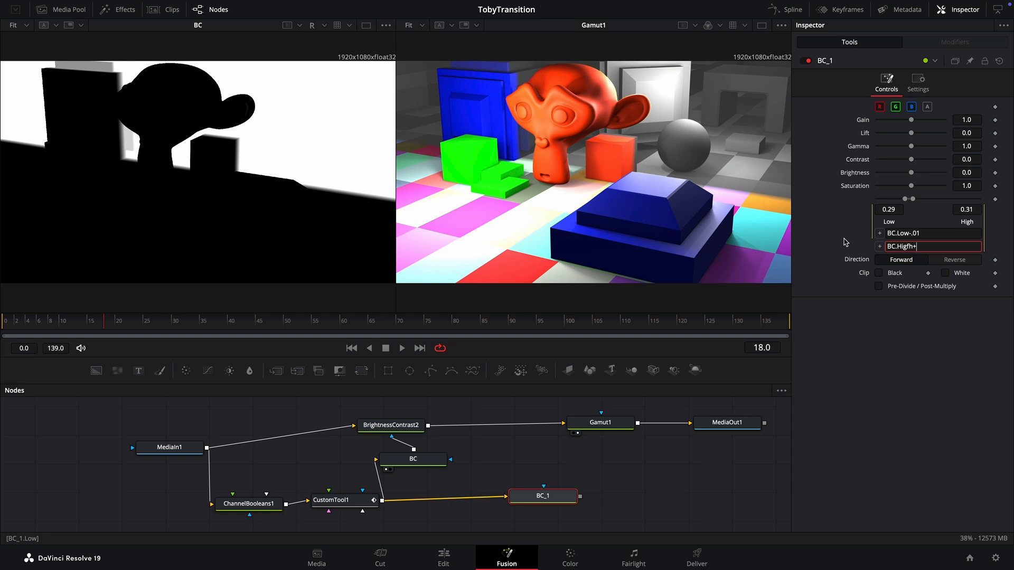
pyautogui.press('Return')
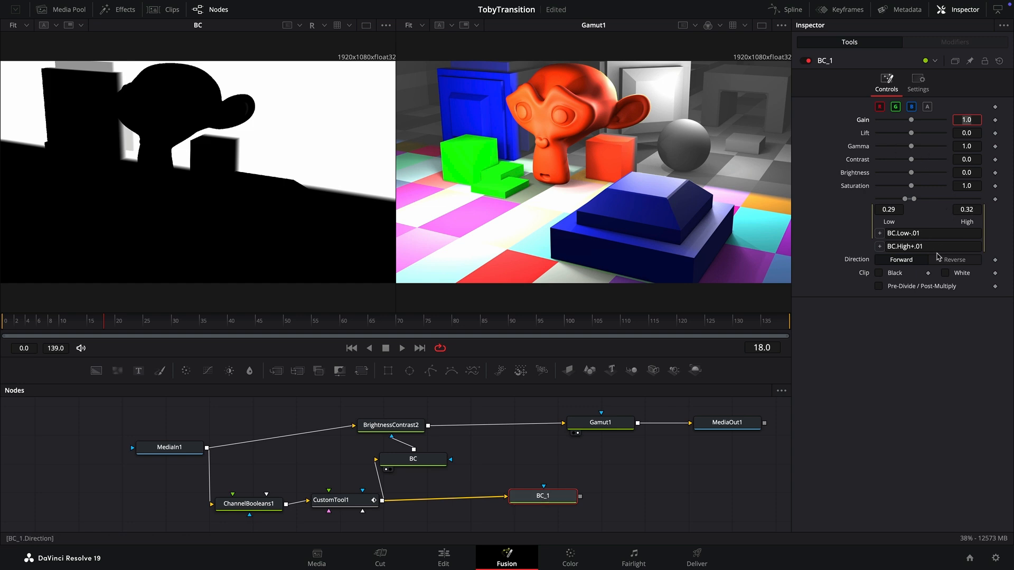
# Step: Add an Invert Color node after BC_1 and load it in the first viewer
pyautogui.click(557, 499)
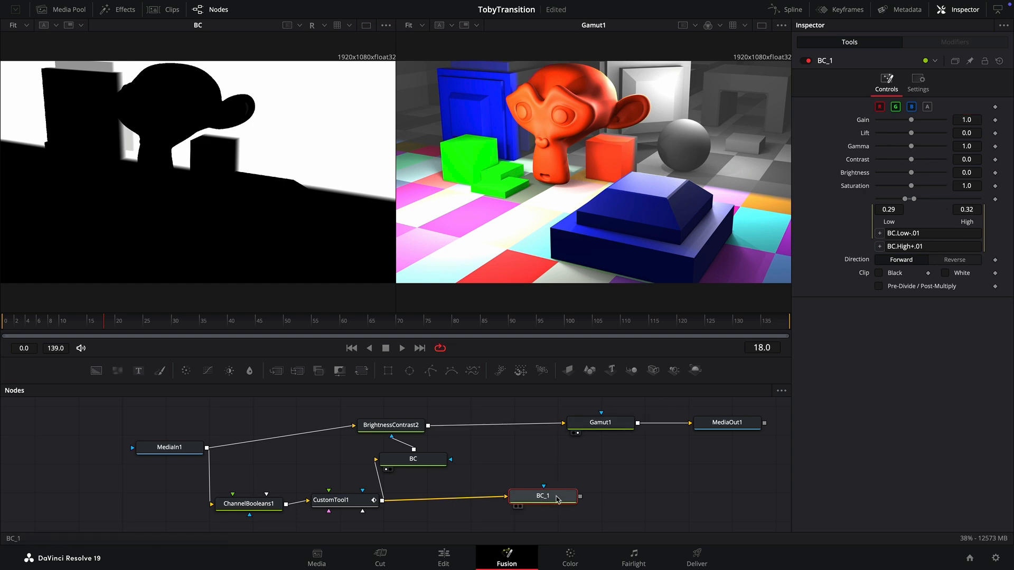
pyautogui.hotkey('shift', 'space')
pyautogui.write('br')
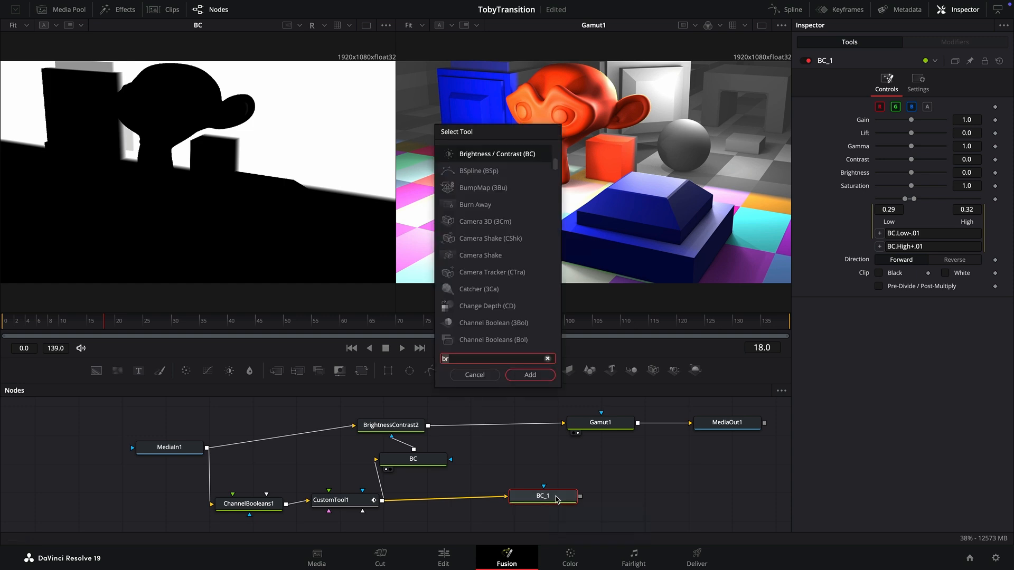
pyautogui.press('BackSpace')
pyautogui.press('BackSpace')
pyautogui.write('inv')
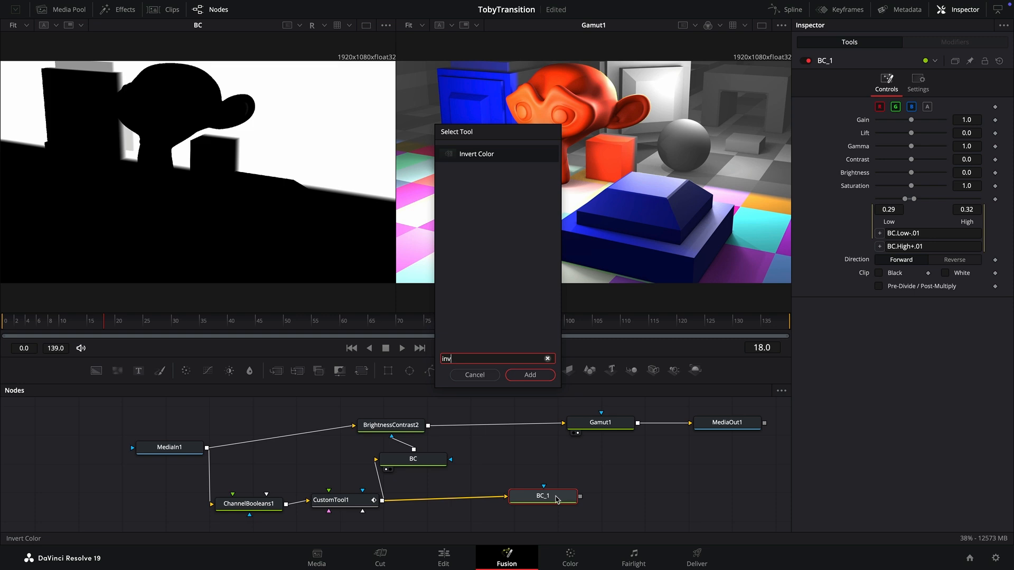
pyautogui.press('Return')
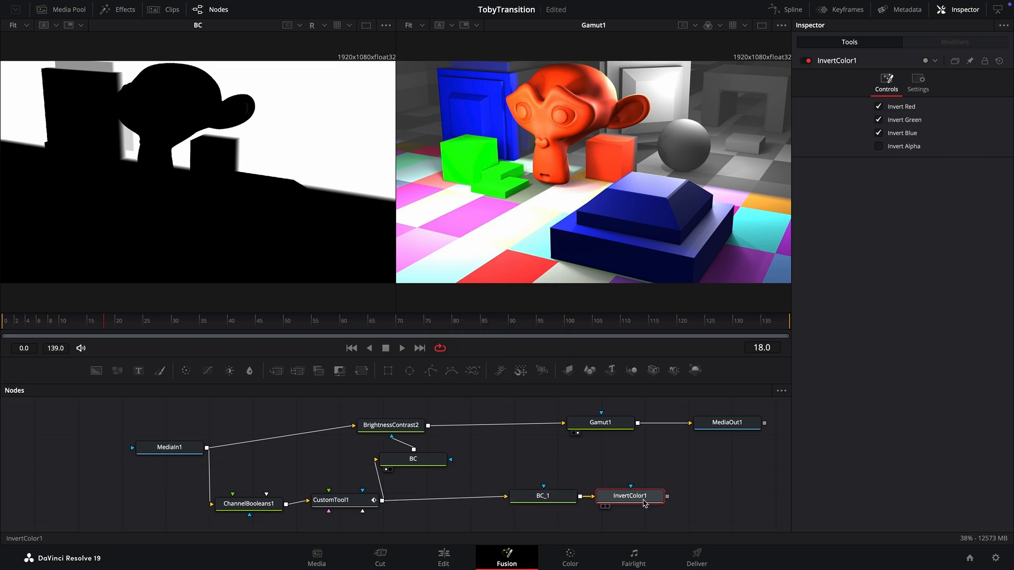
pyautogui.press('1')
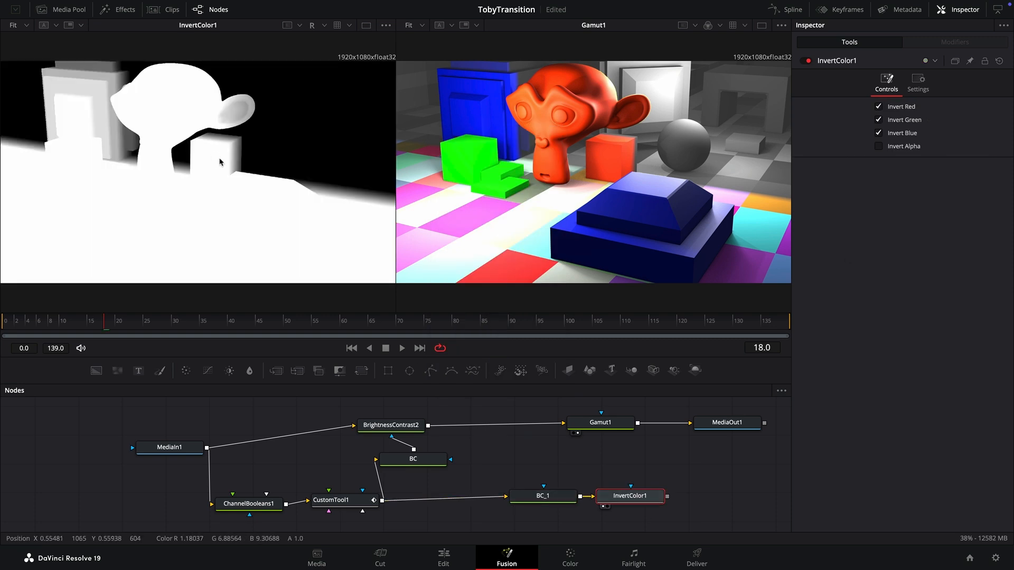
# Step: Move BC_1 and InvertColor1 closer to CustomTool1 and add a Custom Tool node after InvertColor1
pyautogui.moveTo(546, 496); pyautogui.dragTo(496, 499)
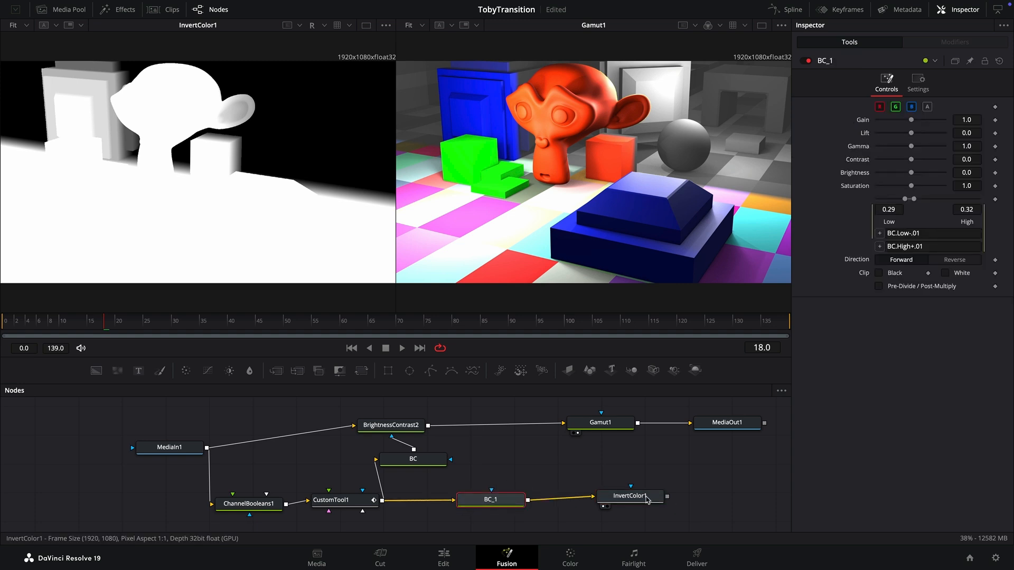
pyautogui.moveTo(647, 498); pyautogui.dragTo(612, 502)
pyautogui.hotkey('shift', 'space')
pyautogui.write('cu')
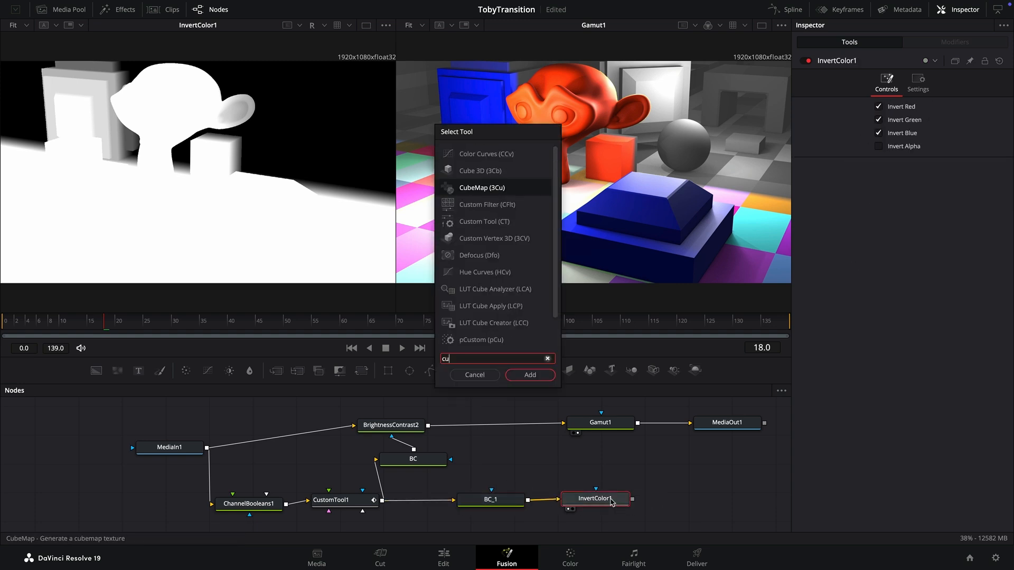
pyautogui.press('Down')
pyautogui.press('Down')
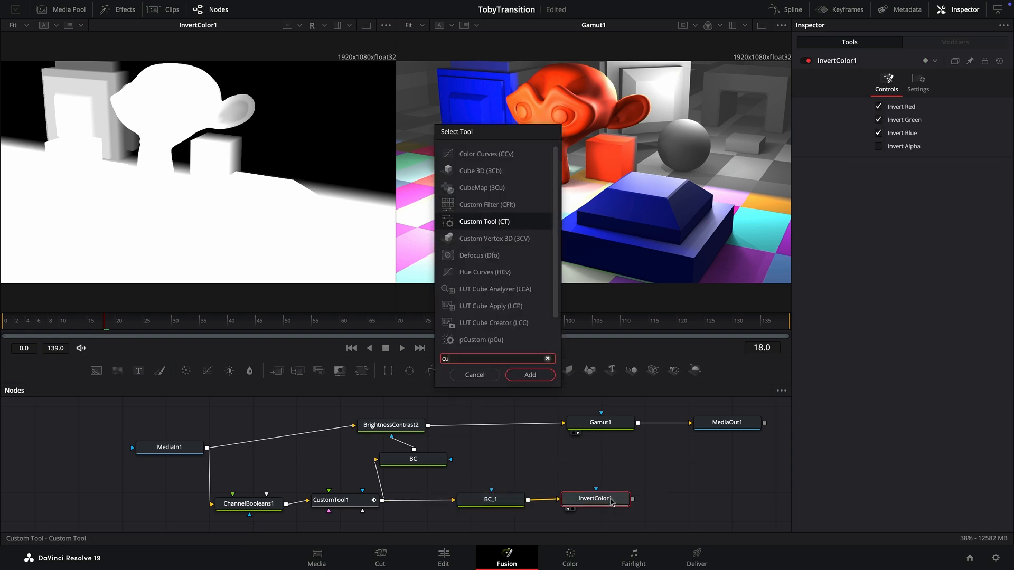
pyautogui.press('Return')
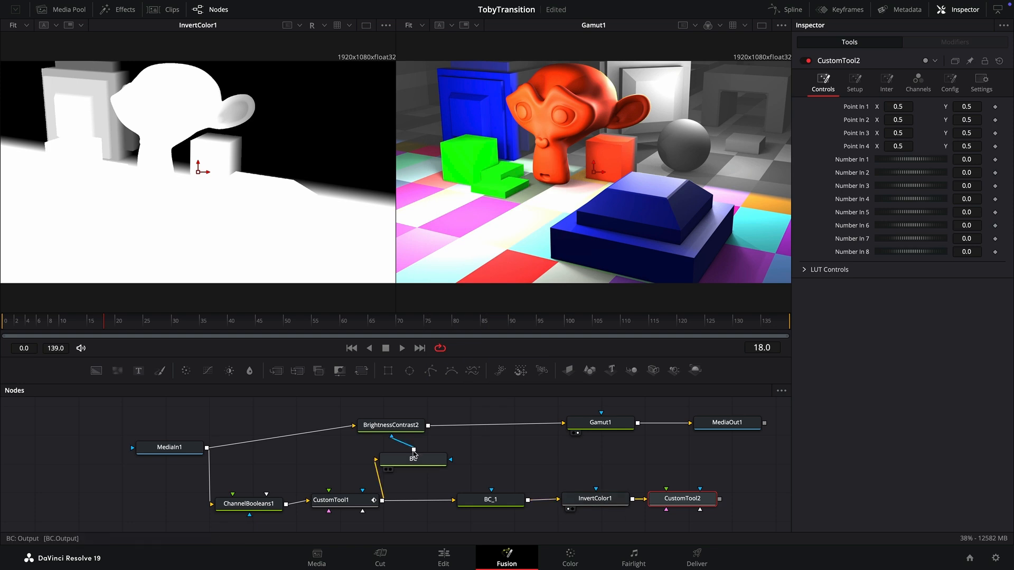
# Step: Connect BC's output to CustomTool2's second image input and route the connection through an elbow above CustomTool2
pyautogui.moveTo(414, 450); pyautogui.dragTo(691, 500)
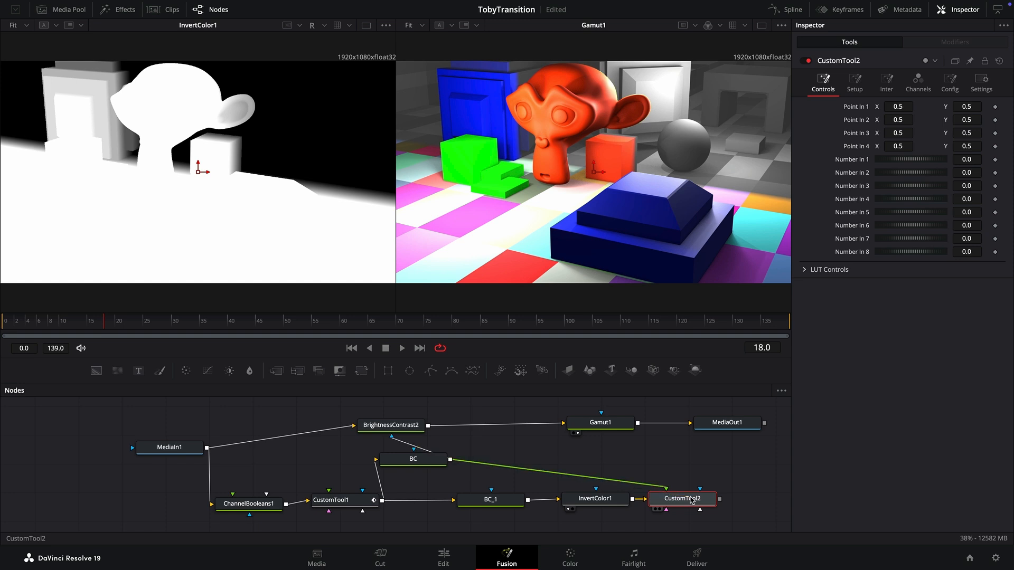
pyautogui.keyDown('alt'); pyautogui.click(525, 470); pyautogui.keyUp('alt')
pyautogui.moveTo(526, 470); pyautogui.dragTo(664, 460)
# Step: Set CustomTool2's Red channel expression to min(r1, r2), load the node in the first viewer and check the mask across several frames
pyautogui.click(676, 503)
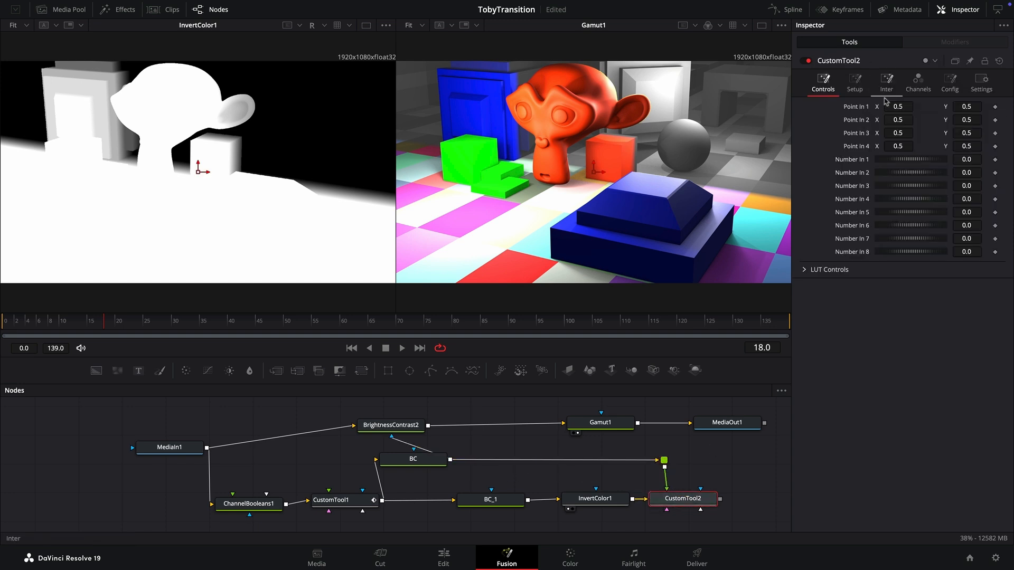
pyautogui.click(917, 81)
pyautogui.click(904, 108)
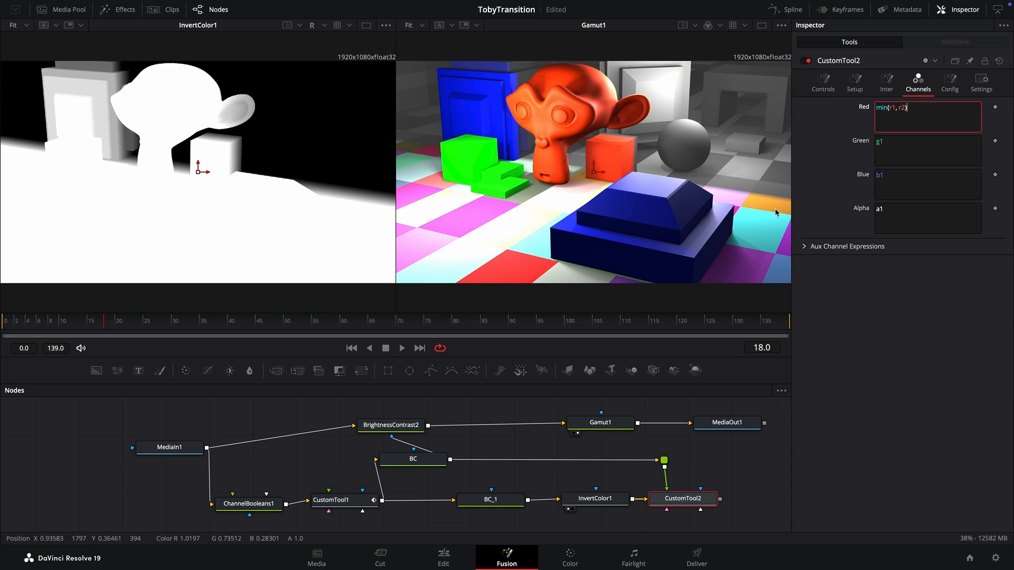
pyautogui.moveTo(691, 500); pyautogui.dragTo(222, 162)
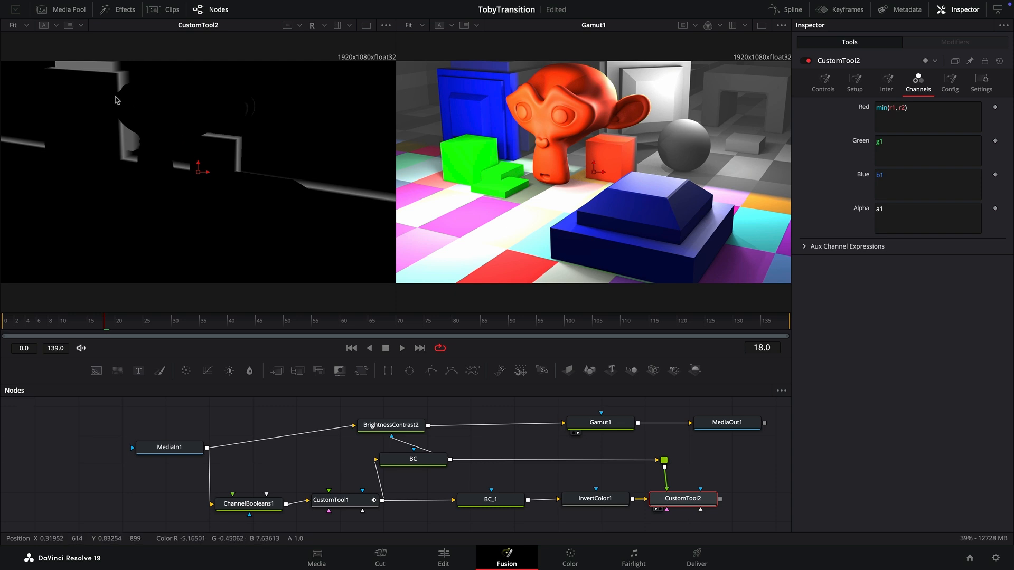
pyautogui.moveTo(156, 330); pyautogui.dragTo(100, 327)
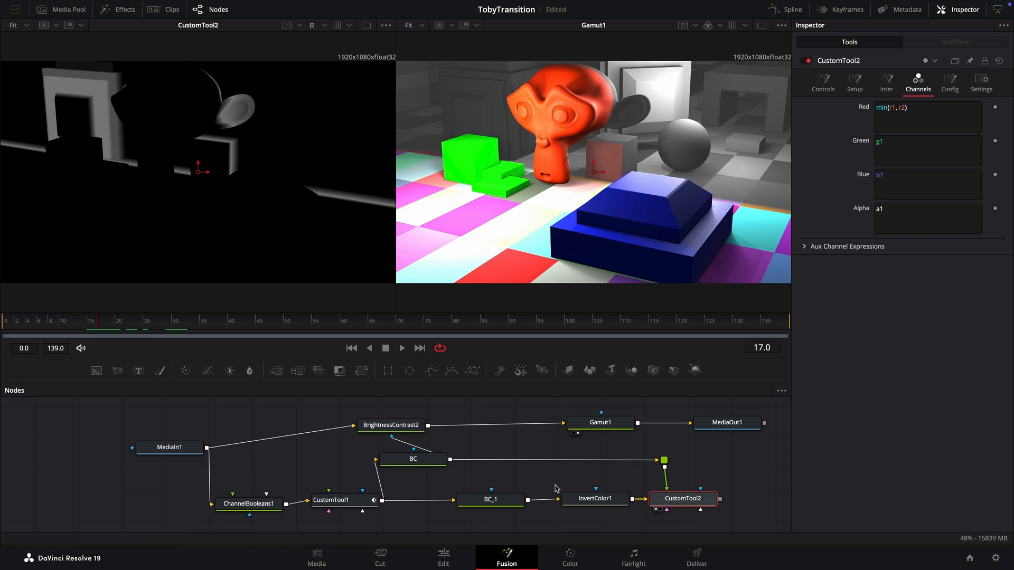
# Step: Move BrightnessContrast2 above BC and add a Displace node after CustomTool2
pyautogui.moveTo(390, 425); pyautogui.dragTo(445, 412)
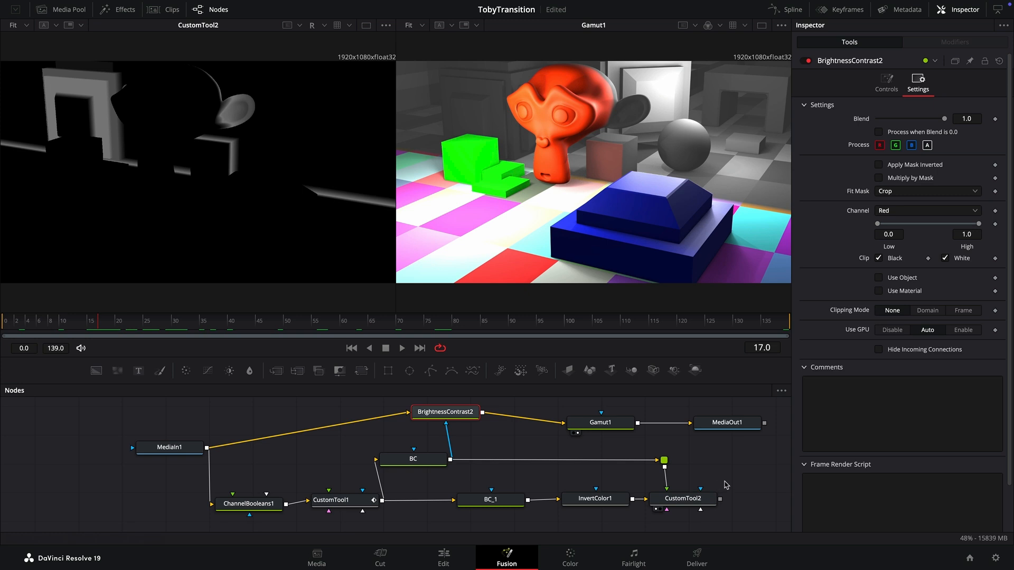
pyautogui.moveTo(726, 485); pyautogui.dragTo(425, 496)
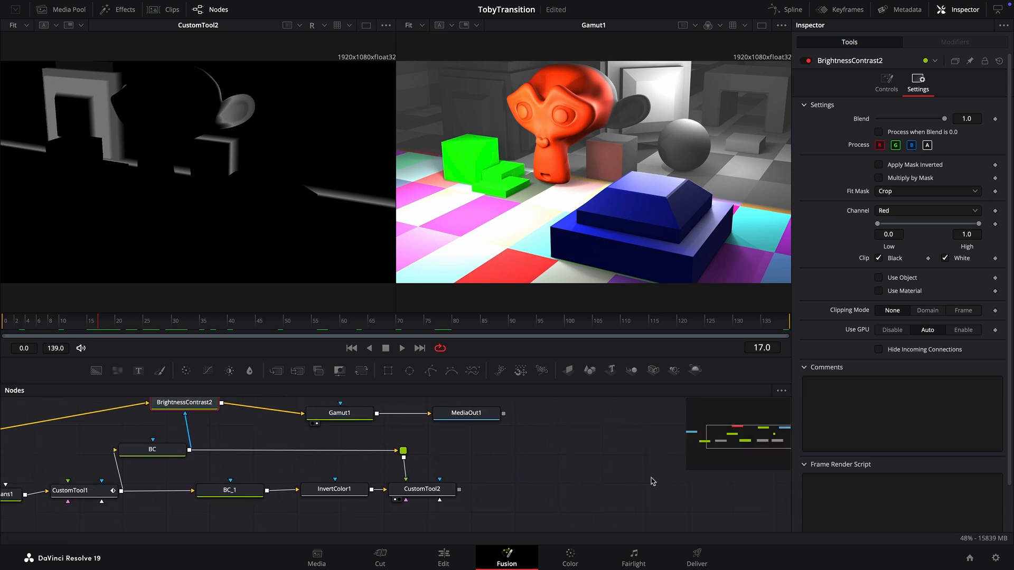
pyautogui.click(425, 494)
pyautogui.hotkey('shift', 'space')
pyautogui.write('dis')
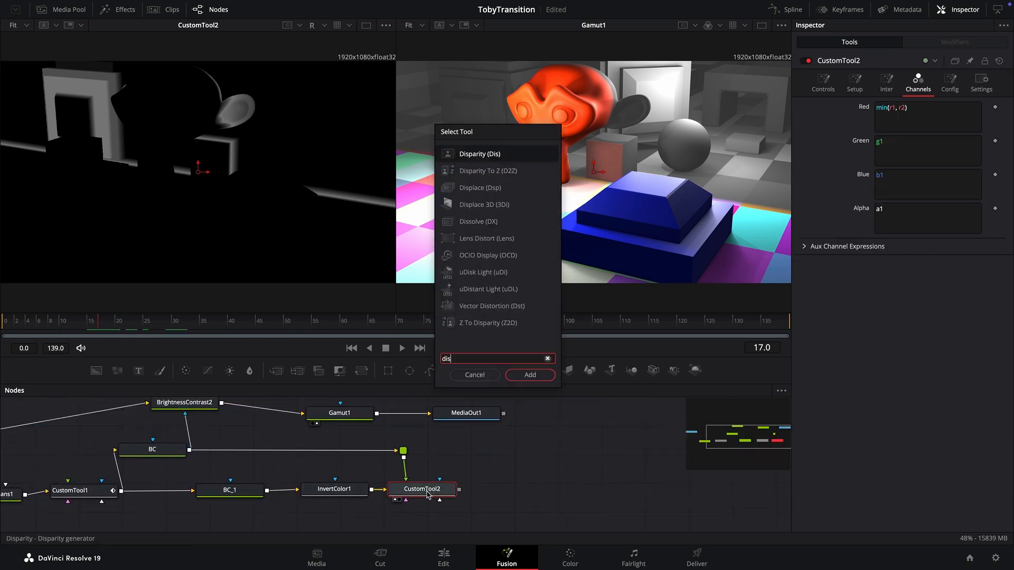
pyautogui.press('Down')
pyautogui.press('Down')
pyautogui.press('Down')
pyautogui.press('Up')
pyautogui.press('Return')
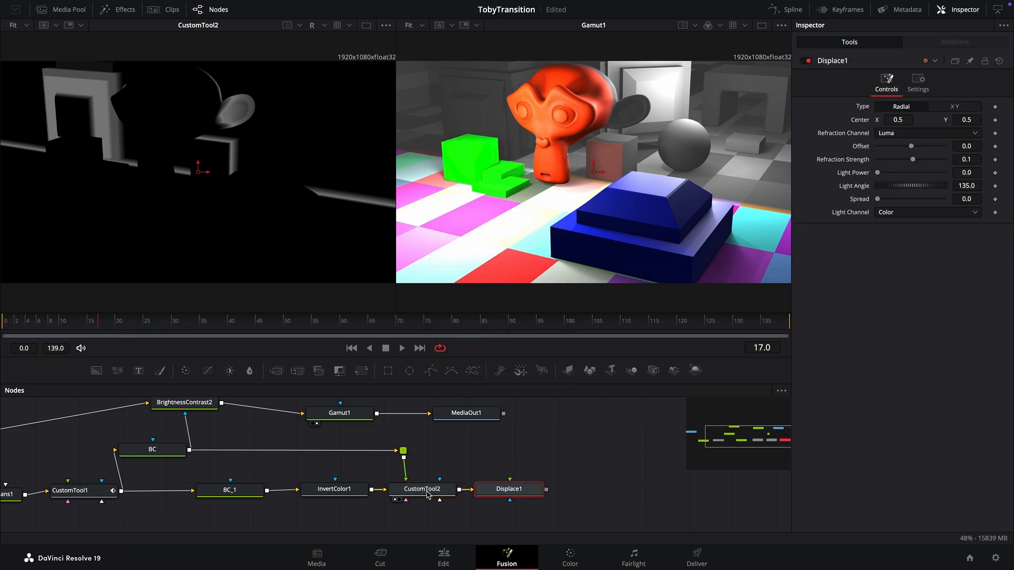
# Step: Add a FastNoise node as Displace1's foreground input and load Displace1 in the first viewer
pyautogui.click(587, 506)
pyautogui.hotkey('shift', 'space')
pyautogui.write('fas')
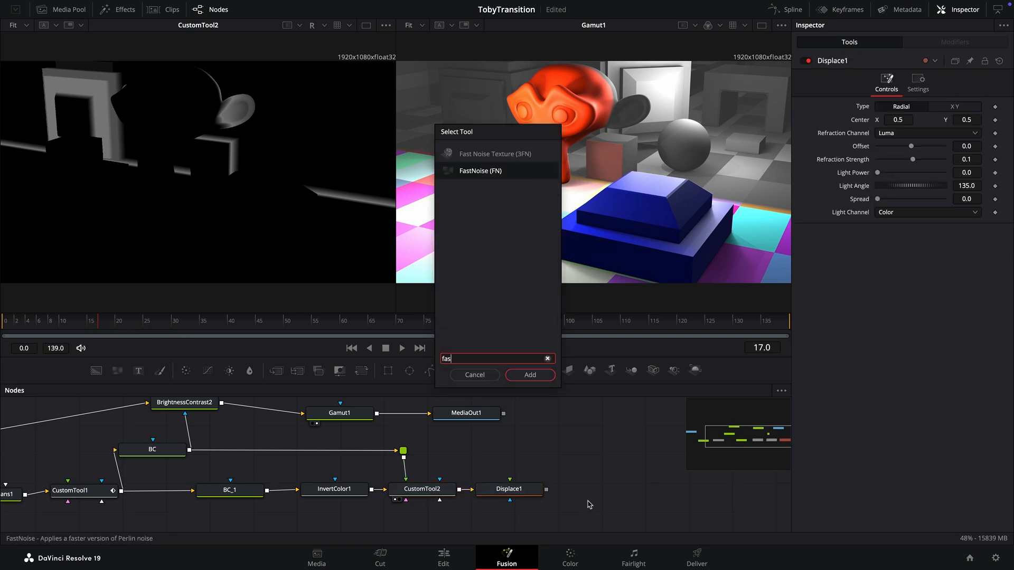
pyautogui.press('Return')
pyautogui.moveTo(590, 504); pyautogui.dragTo(527, 484)
pyautogui.press('1')
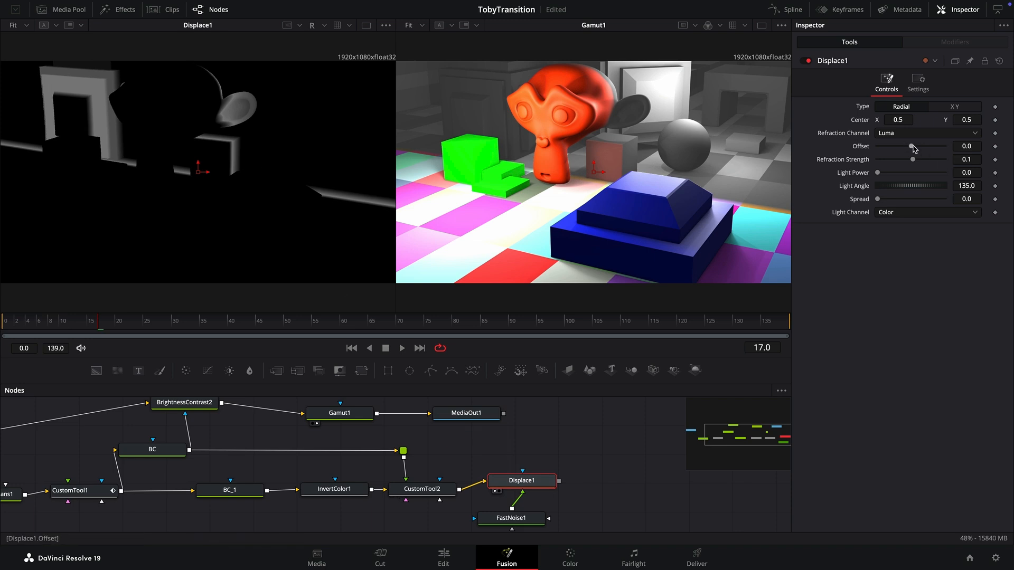
# Step: Set Displace1's offset to -0.5, and give FastNoise1 a contrast of 1.5 and a scale of 50
pyautogui.moveTo(911, 147); pyautogui.dragTo(874, 145)
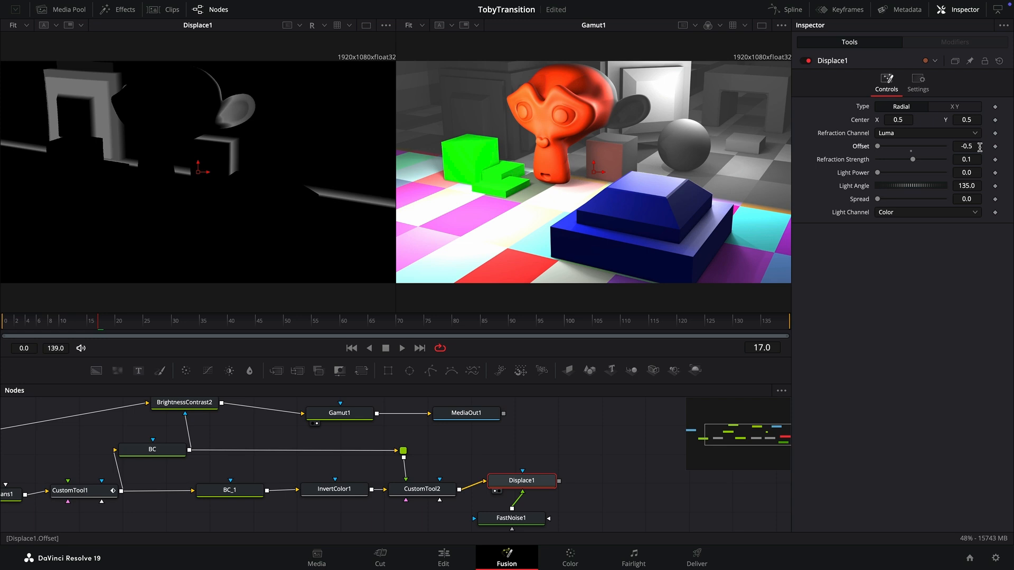
pyautogui.click(511, 519)
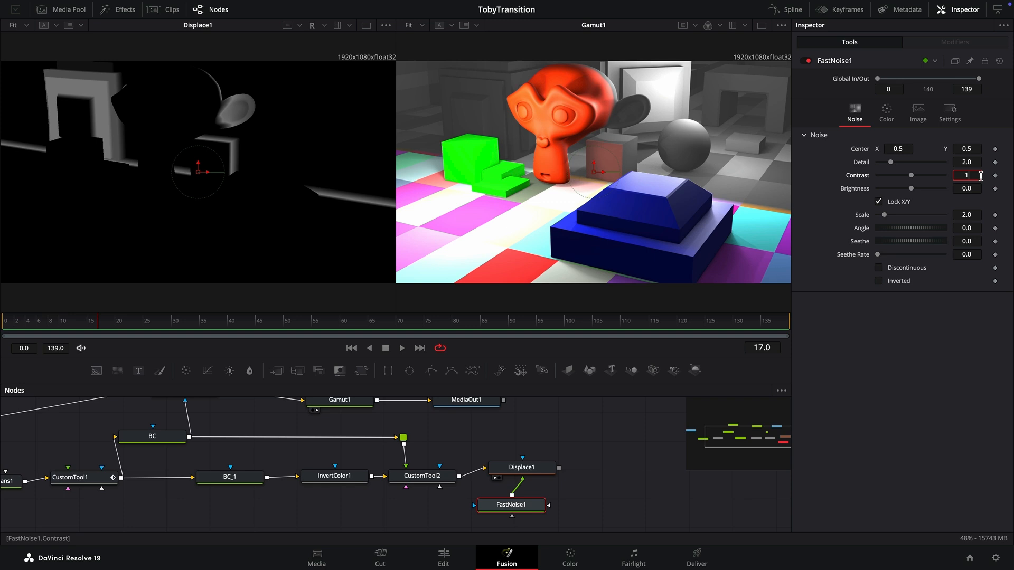
pyautogui.press('Tab')
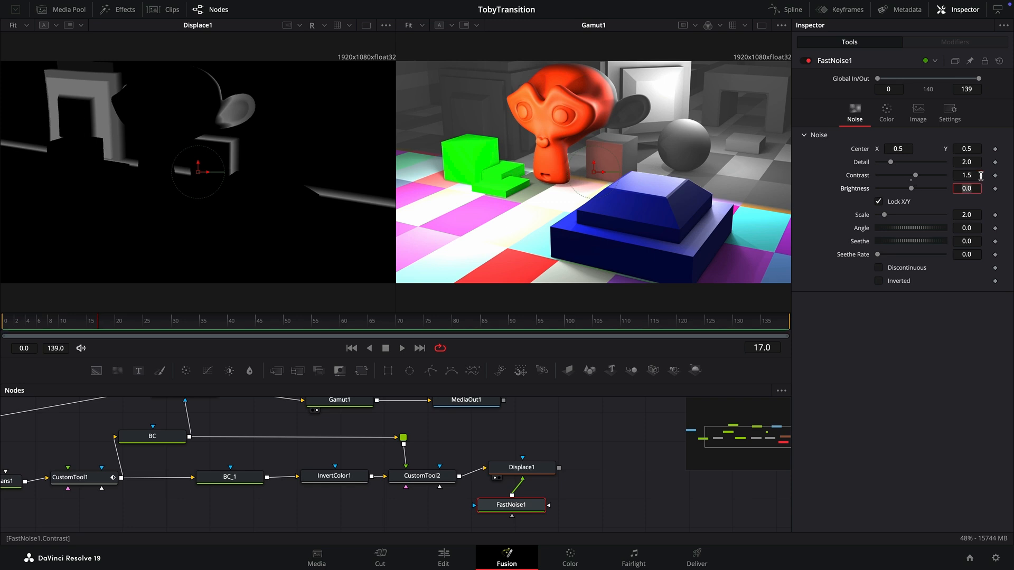
pyautogui.click(976, 216)
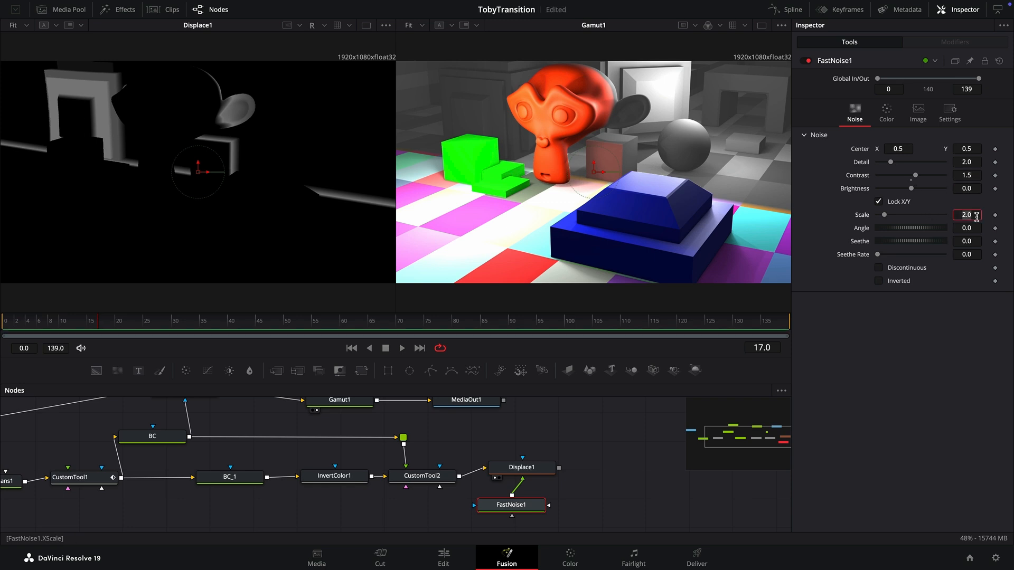
pyautogui.press('Tab')
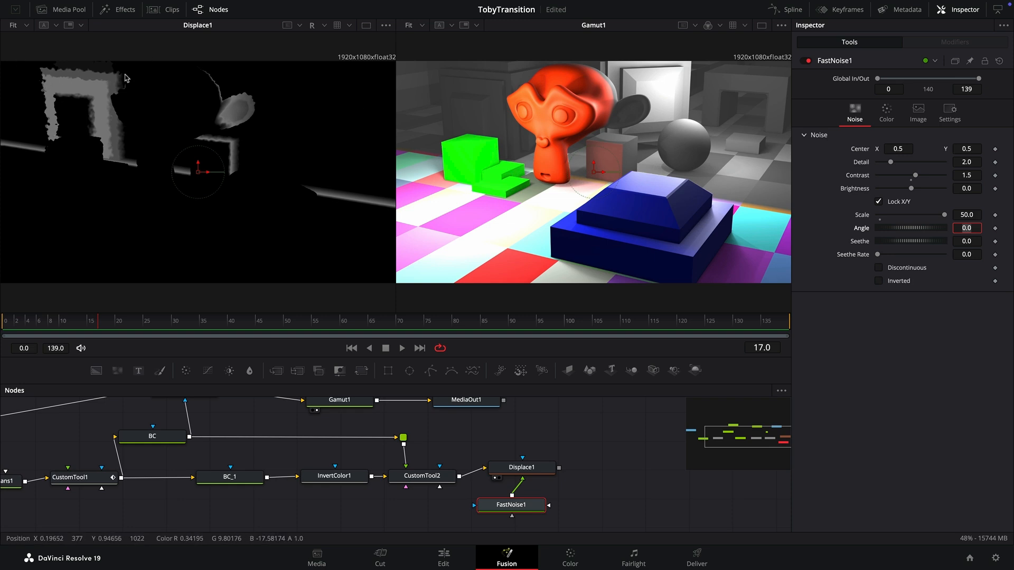
pyautogui.moveTo(146, 323); pyautogui.dragTo(98, 334)
# Step: Move Gamut1, MediaOut1 and BrightnessContrast2 along the main branch to make room for another node between them
pyautogui.click(521, 468)
pyautogui.scroll(2, 528, 465)
pyautogui.hscroll(-2, 528, 464)
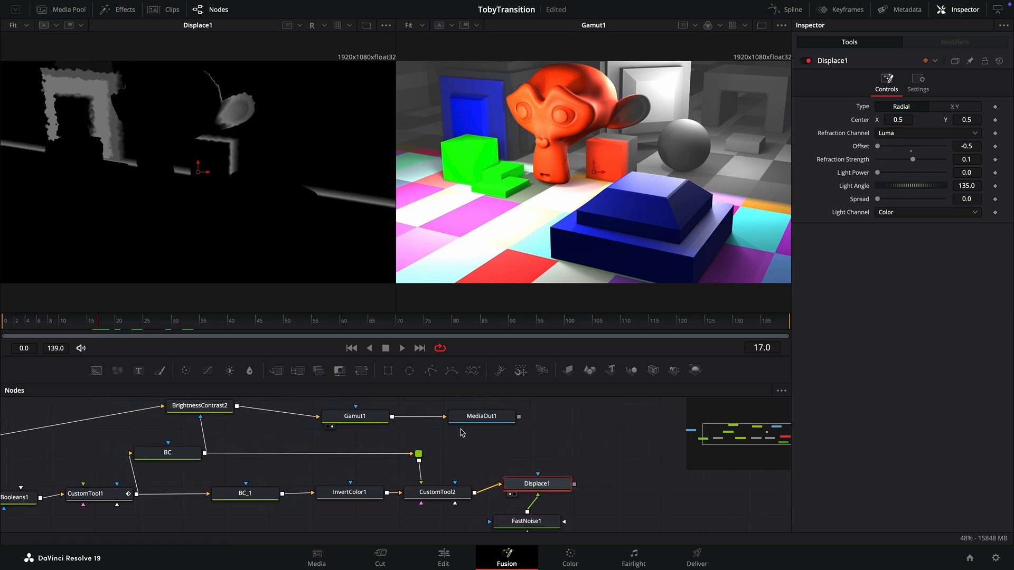
pyautogui.moveTo(548, 442); pyautogui.dragTo(522, 407)
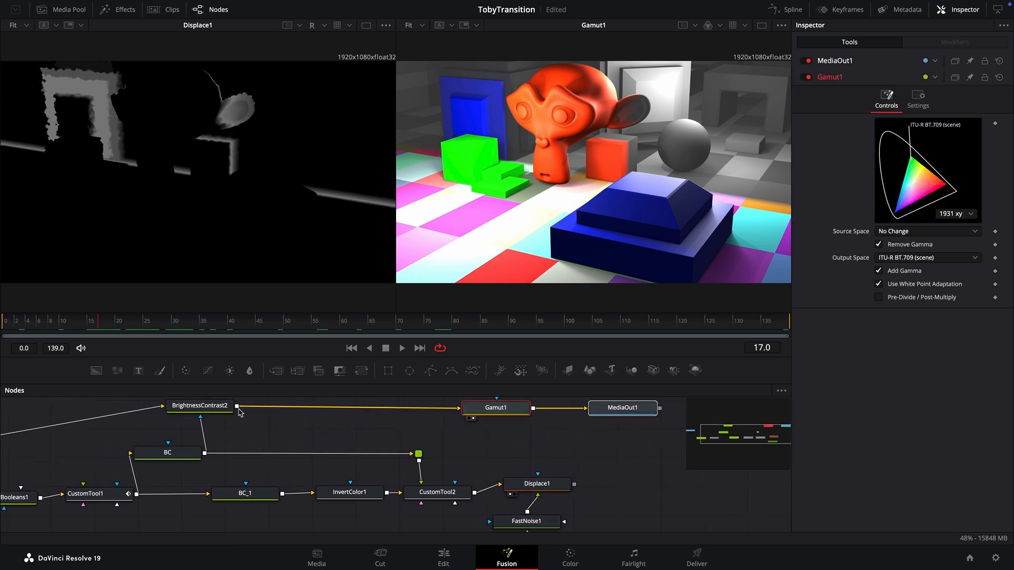
pyautogui.moveTo(220, 408); pyautogui.dragTo(271, 411)
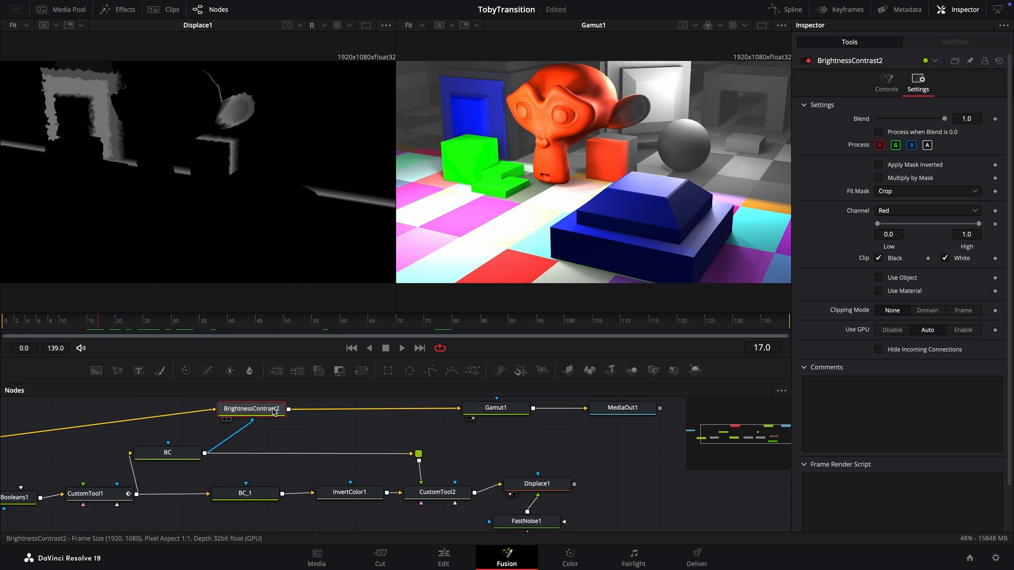
# Step: Add a Soft Glow node between BrightnessContrast2 and Gamut1 and space it away from BrightnessContrast2
pyautogui.hotkey('shift', 'space')
pyautogui.write('osft')
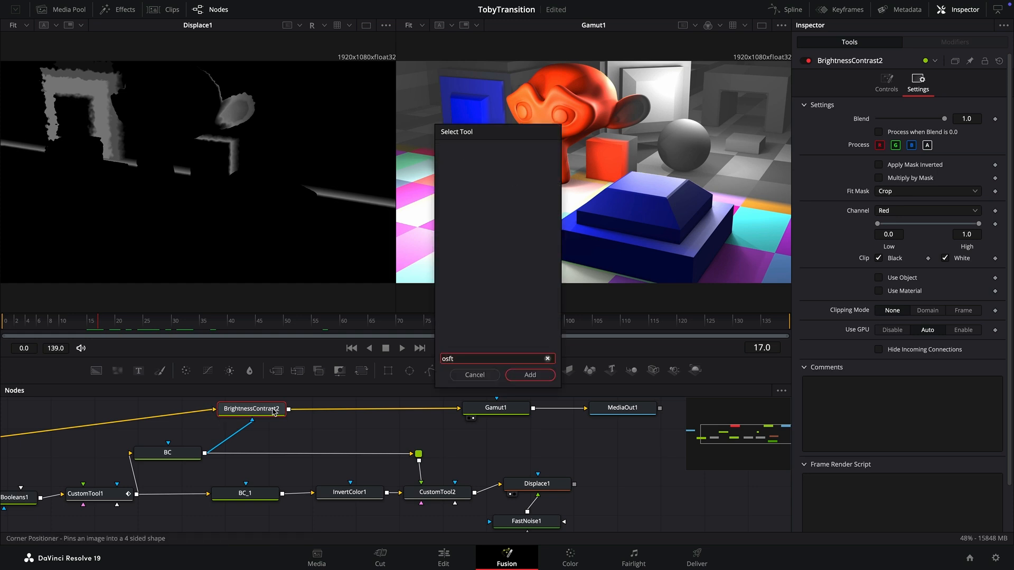
pyautogui.press('BackSpace')
pyautogui.press('BackSpace')
pyautogui.press('BackSpace')
pyautogui.write('soft')
pyautogui.press('Return')
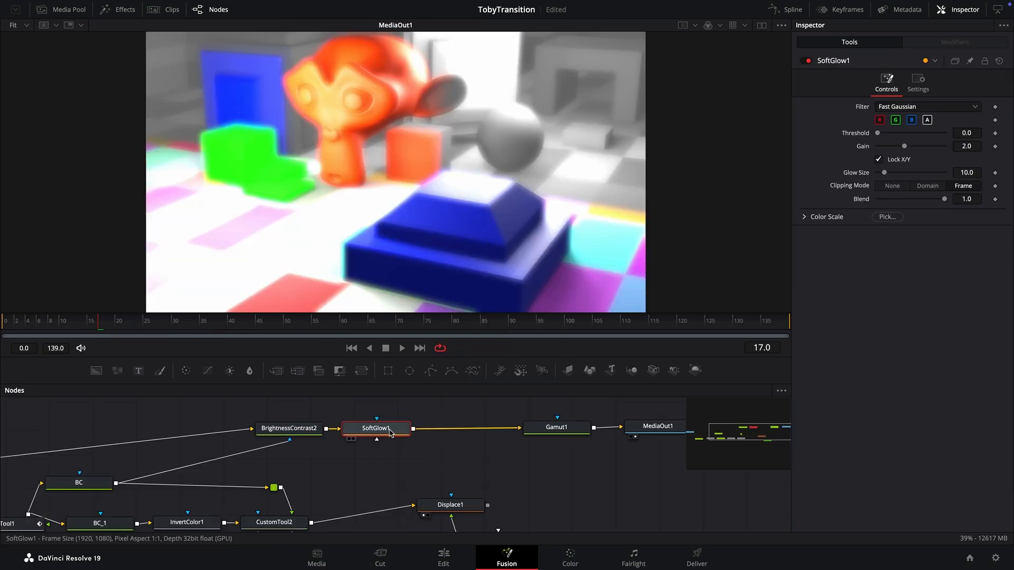
pyautogui.moveTo(412, 428); pyautogui.dragTo(414, 429)
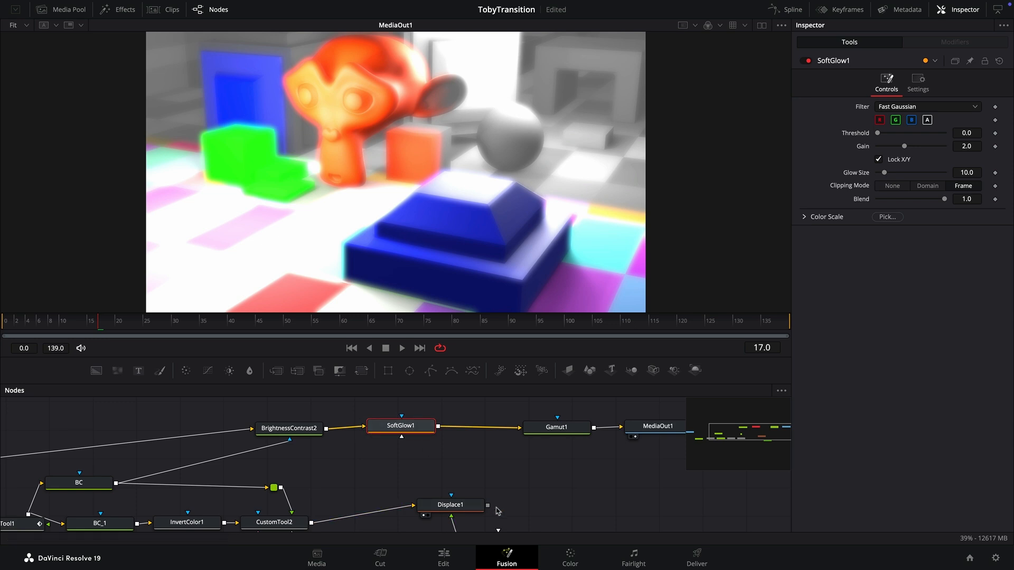
# Step: Connect Displace1 to SoftGlow1 as its effect mask and set the mask channel to Red
pyautogui.moveTo(488, 507); pyautogui.dragTo(424, 449)
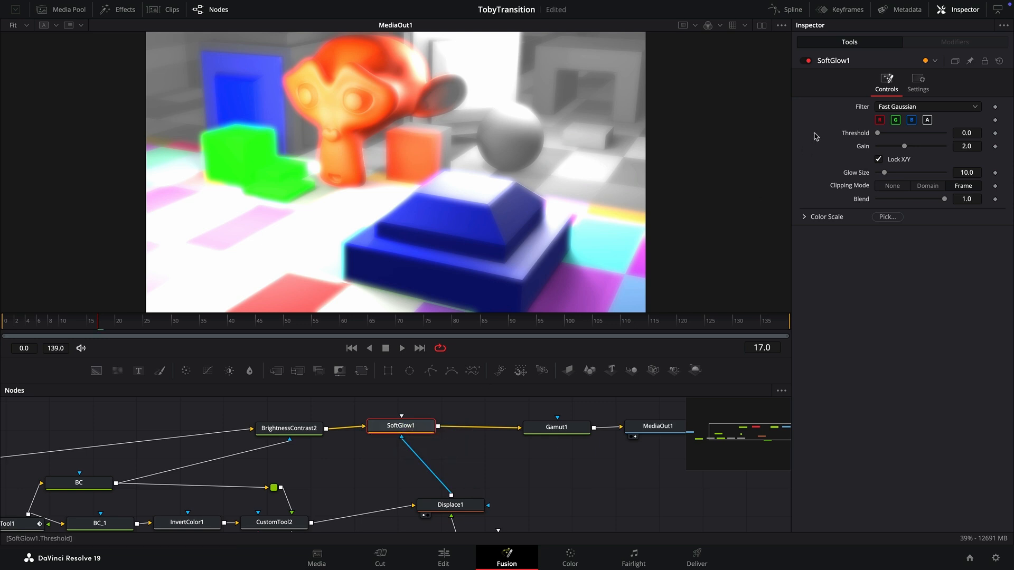
pyautogui.click(917, 82)
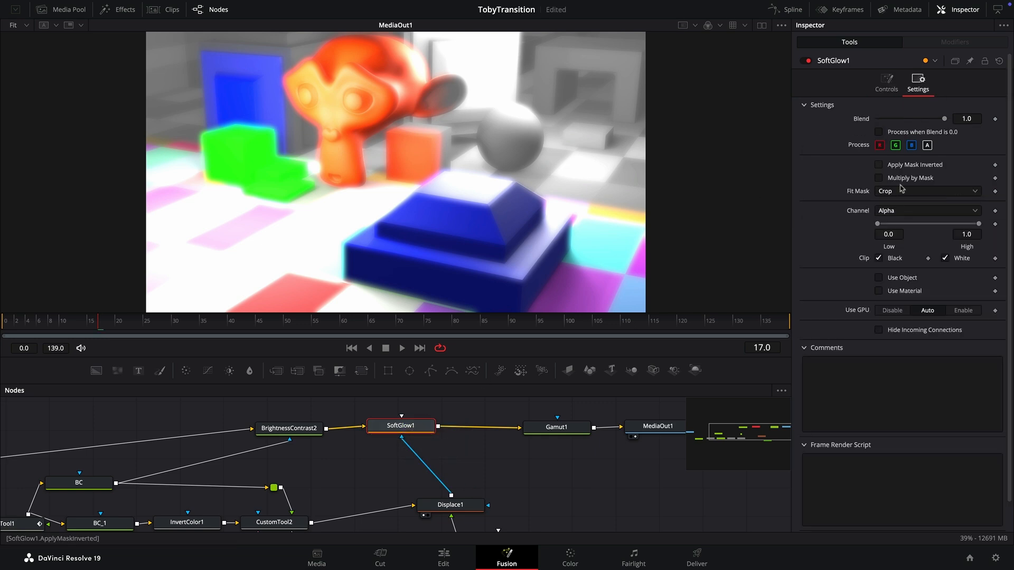
pyautogui.click(902, 212)
pyautogui.click(894, 226)
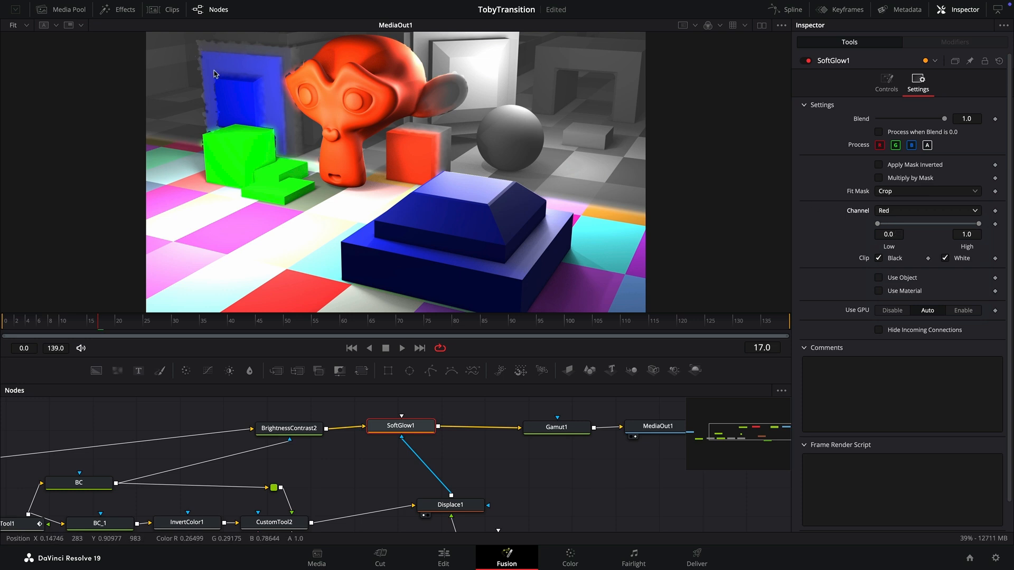
# Step: Set SoftGlow1's gain to 5.0 and inspect the glowing edges around the monkey head up close
pyautogui.click(886, 83)
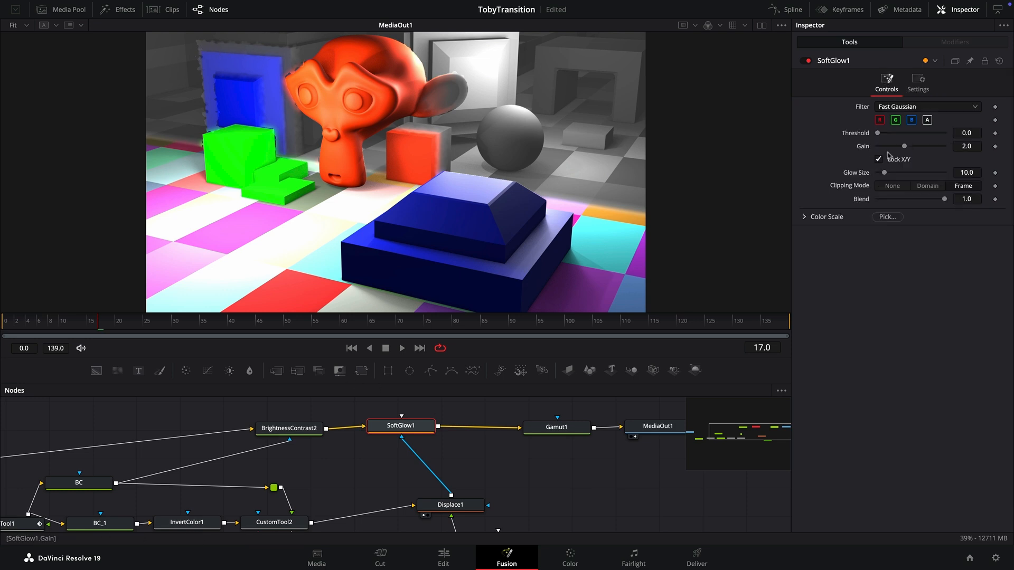
pyautogui.moveTo(904, 149); pyautogui.dragTo(967, 148)
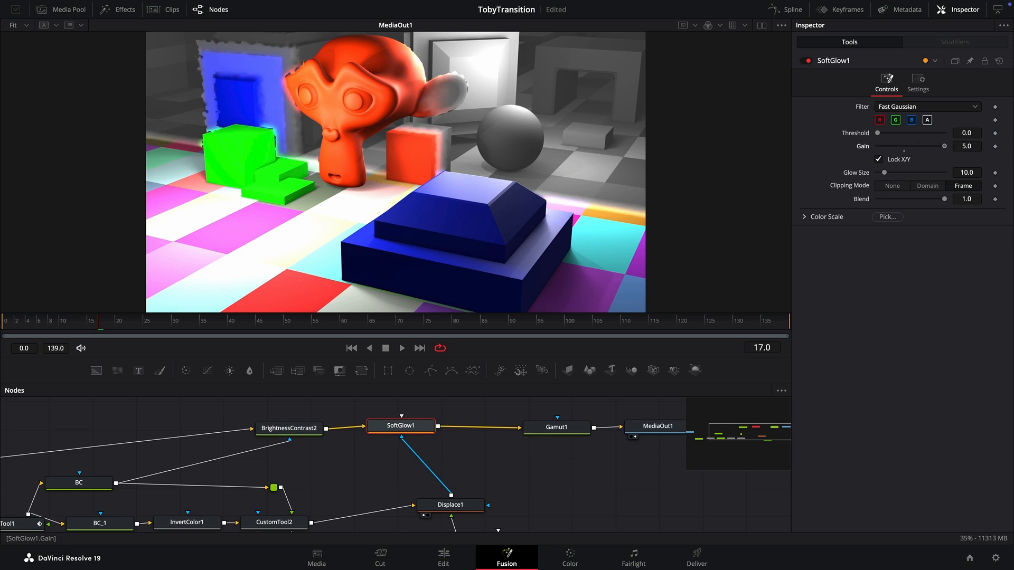
pyautogui.scroll(5, 417, 118)
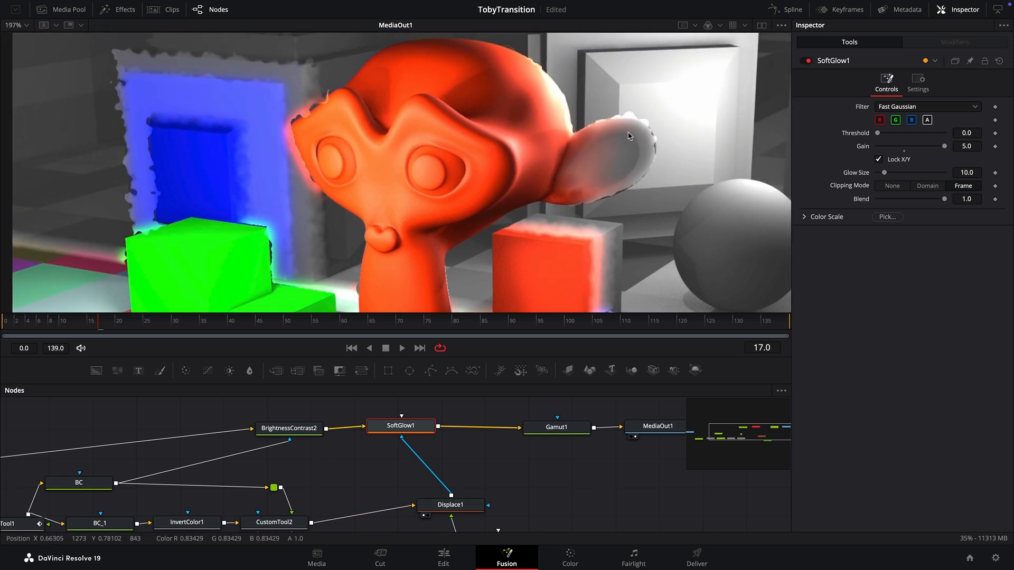
# Step: Add a Blur node between Displace1 and SoftGlow1 with a blur size of 6
pyautogui.click(457, 508)
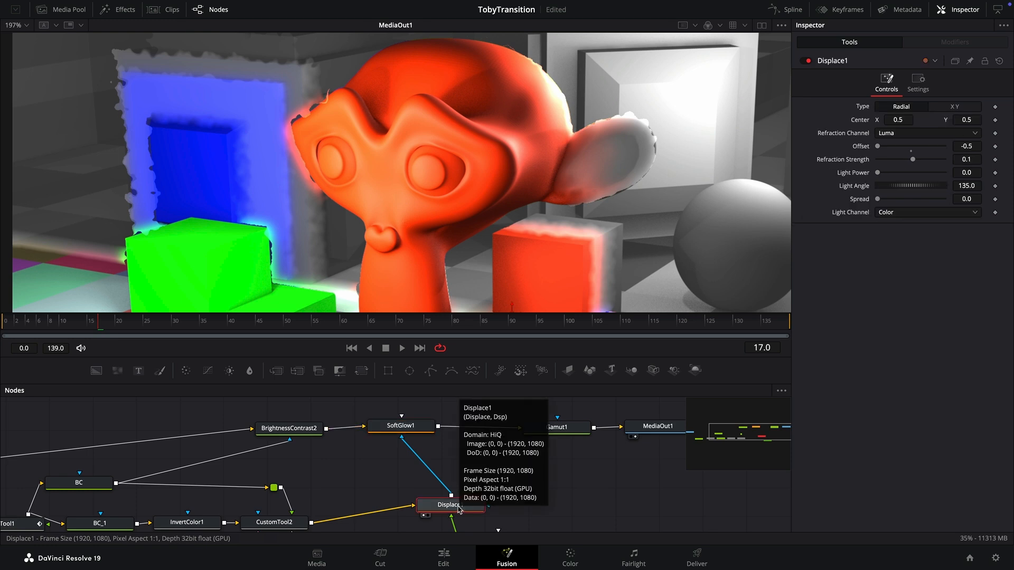
pyautogui.hotkey('shift', 'space')
pyautogui.write('blur')
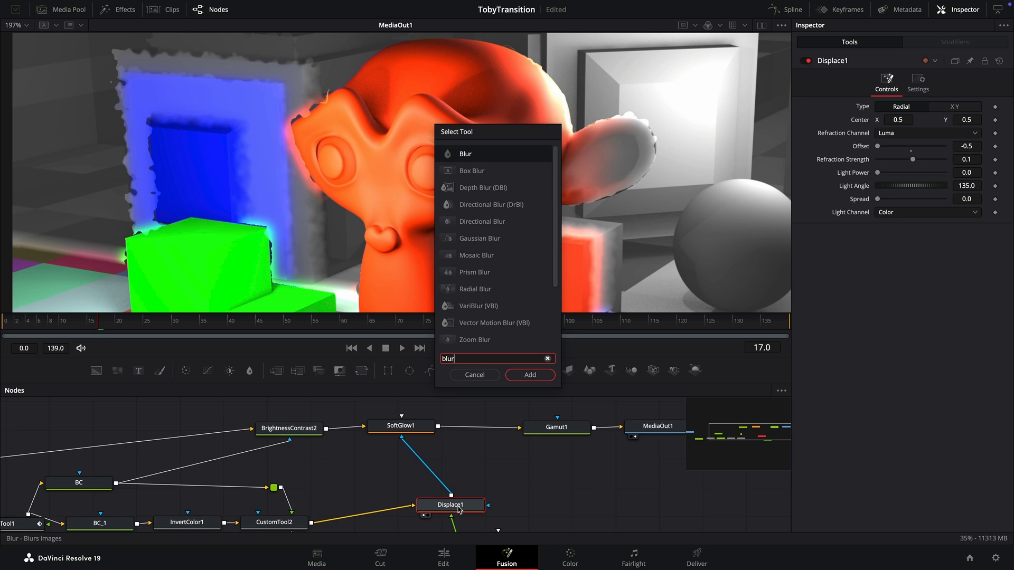
pyautogui.press('Return')
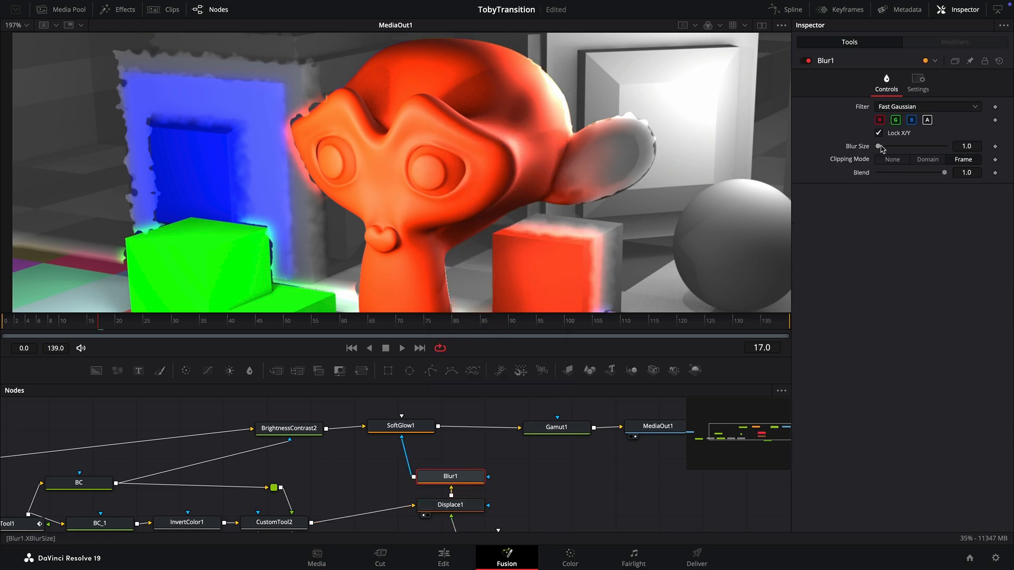
pyautogui.click(972, 146)
pyautogui.write('6')
pyautogui.press('Tab')
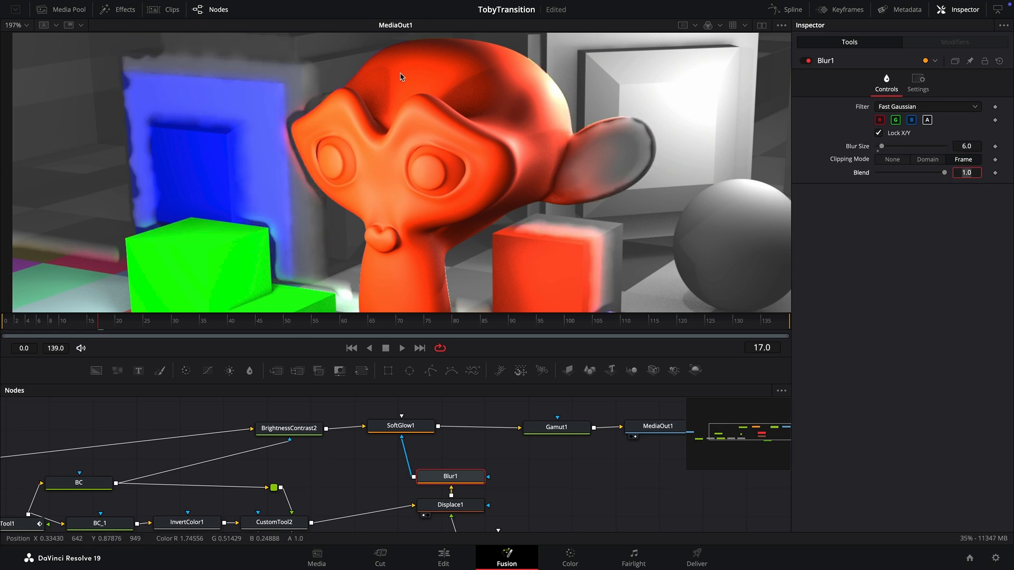
# Step: Move Blur1 closer to SoftGlow1 and add a Brightness/Contrast node between Displace1 and Blur1
pyautogui.moveTo(454, 479); pyautogui.dragTo(454, 460)
pyautogui.click(460, 510)
pyautogui.click(454, 509)
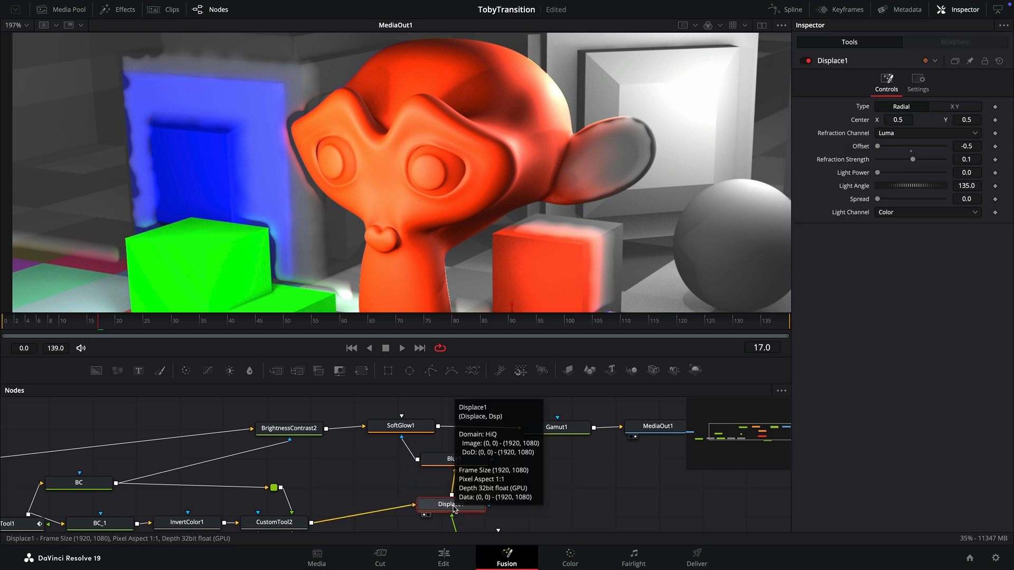
pyautogui.hotkey('shift', 'space')
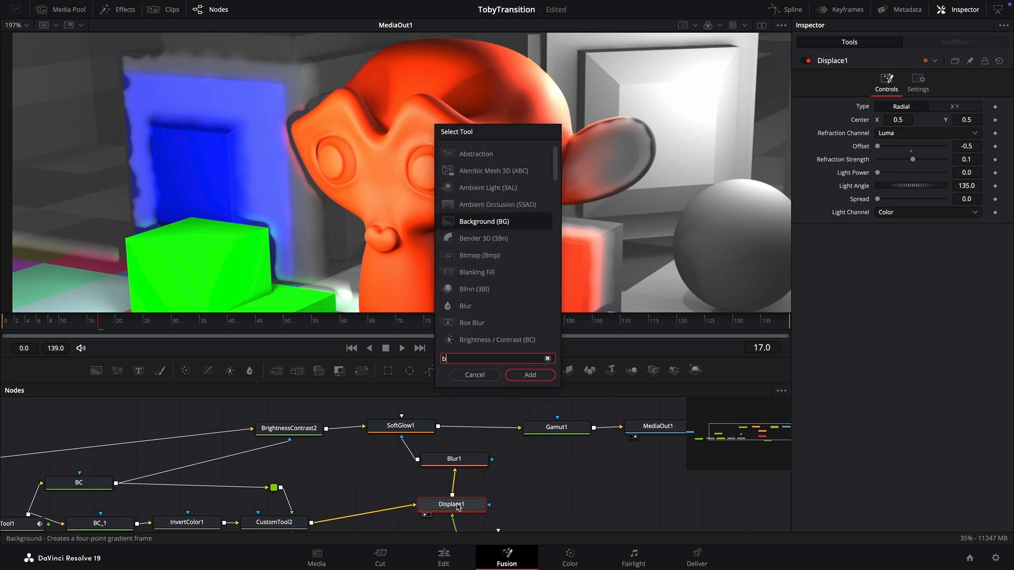
pyautogui.write('bc')
pyautogui.press('Return')
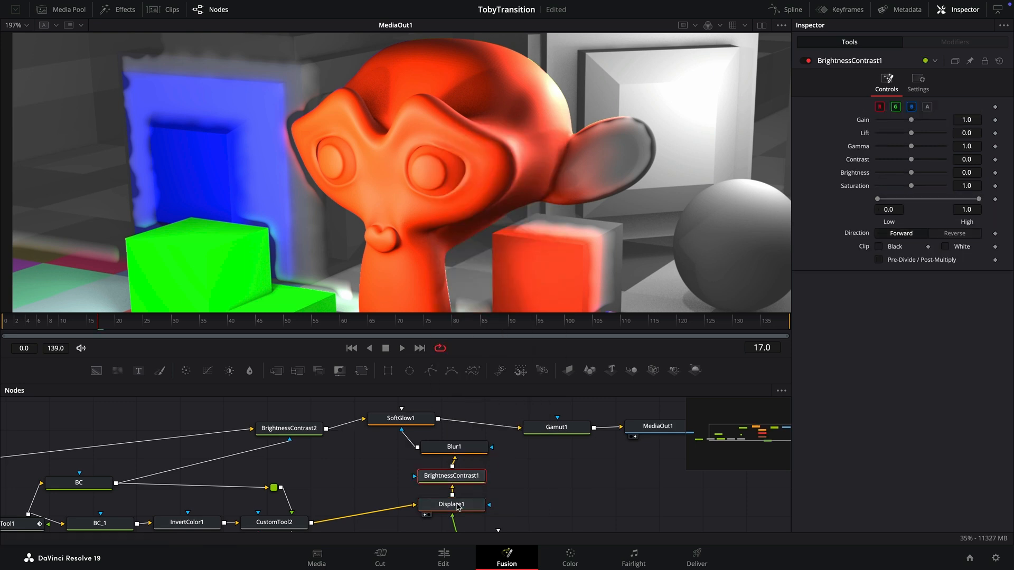
# Step: Enable black and white clipping on the BrightnessContrast1 node
pyautogui.click(879, 247)
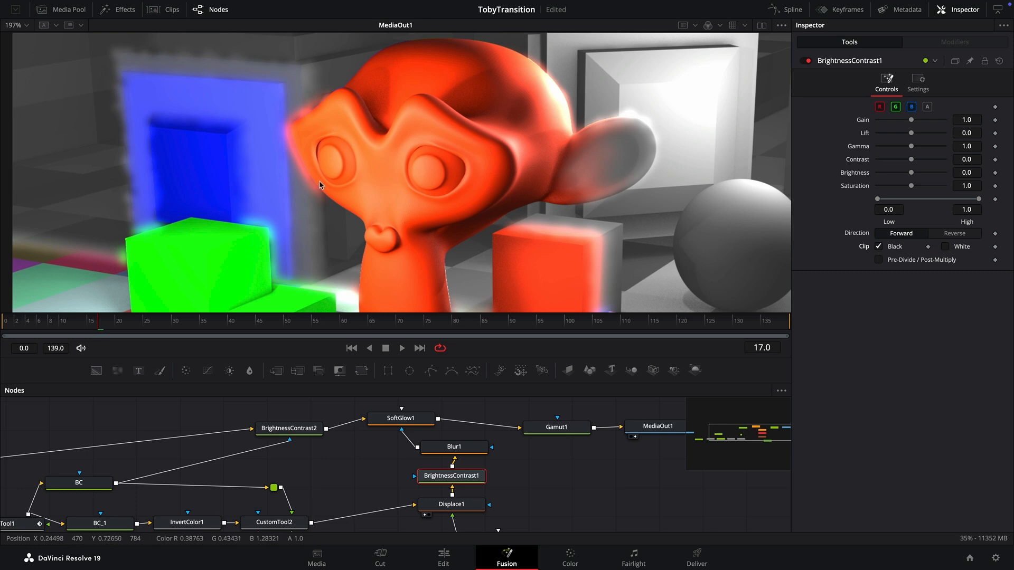
pyautogui.click(945, 247)
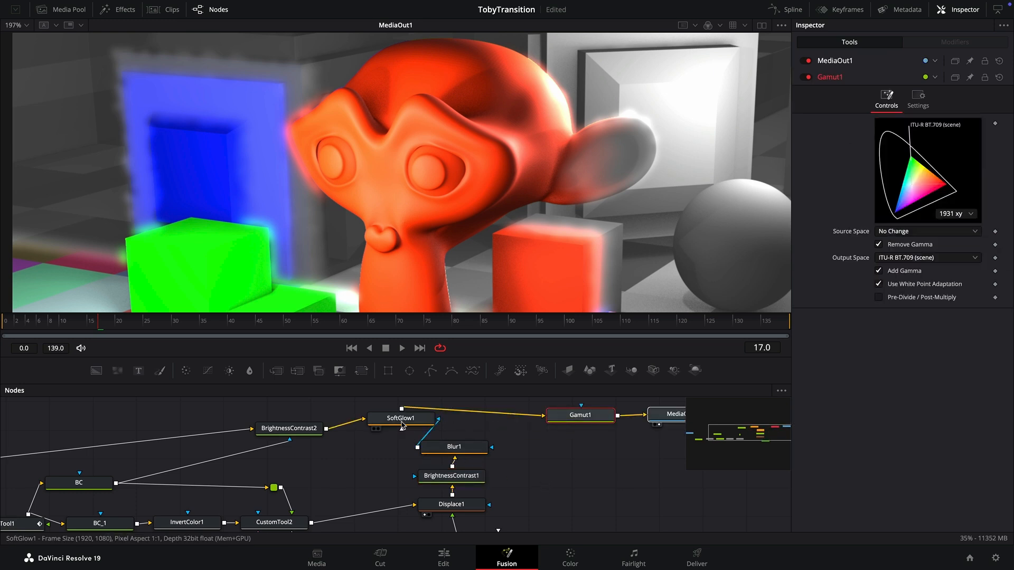
# Step: Raise the Blue Scale of SoftGlow1's color scale to 2.0
pyautogui.click(401, 422)
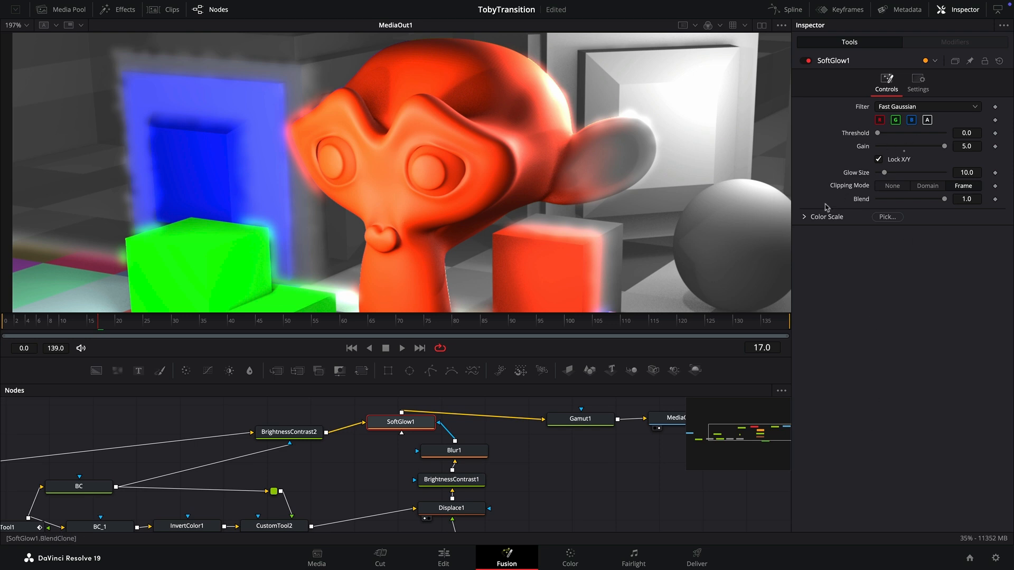
pyautogui.click(805, 217)
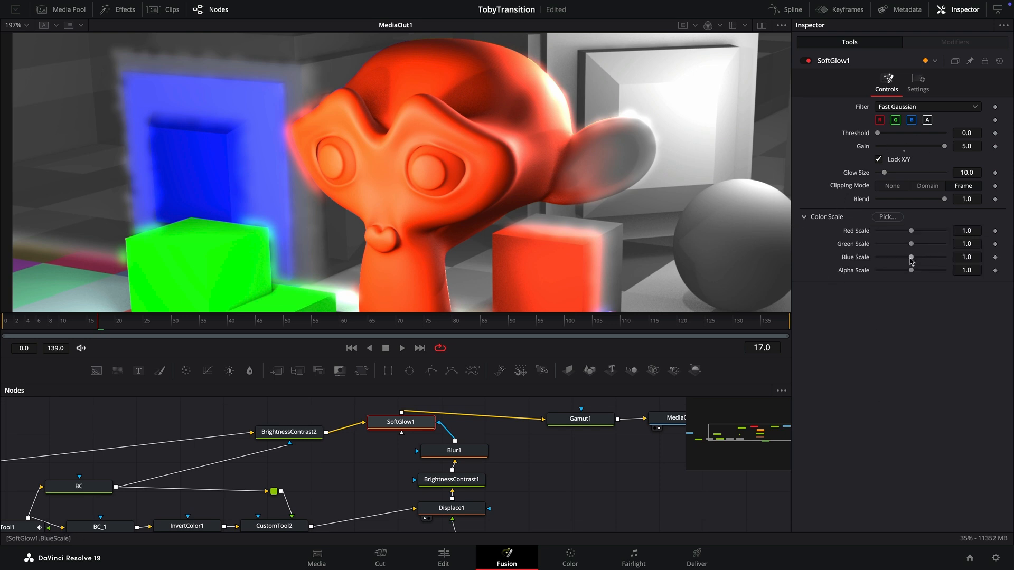
pyautogui.moveTo(911, 258); pyautogui.dragTo(1008, 273)
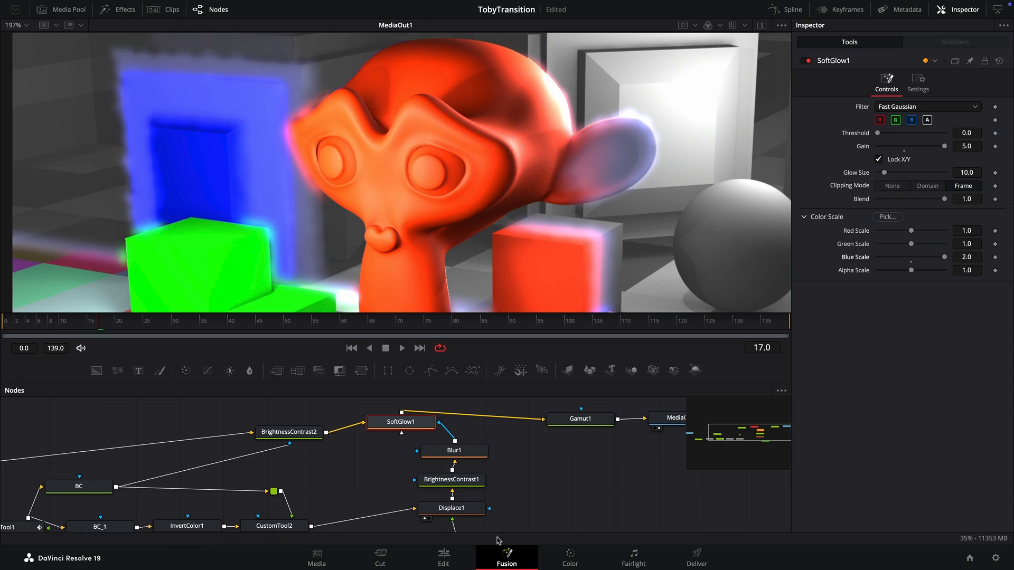
# Step: Space out SoftGlow1, Gamut1 and MediaOut1 in the node graph and add a Merge node directly after SoftGlow1
pyautogui.moveTo(537, 492); pyautogui.dragTo(362, 493)
pyautogui.moveTo(588, 470); pyautogui.dragTo(420, 429)
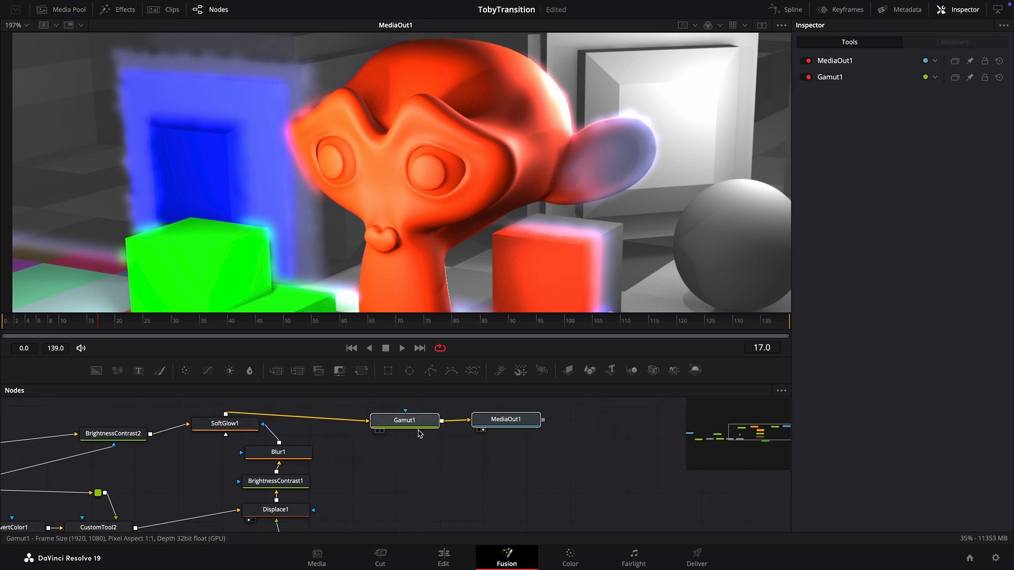
pyautogui.moveTo(226, 423); pyautogui.dragTo(301, 422)
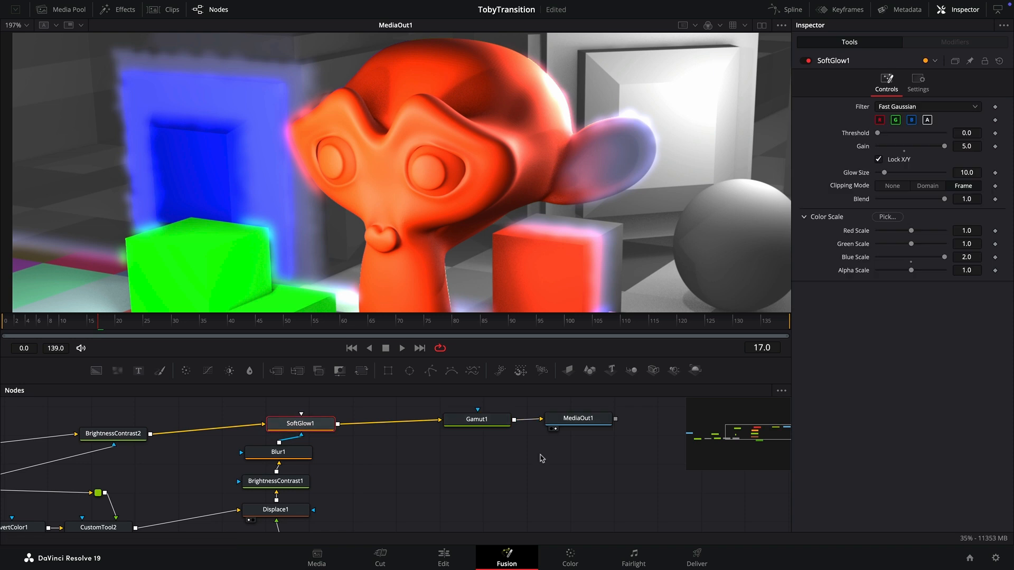
pyautogui.hotkey('shift', 'space')
pyautogui.write('nr')
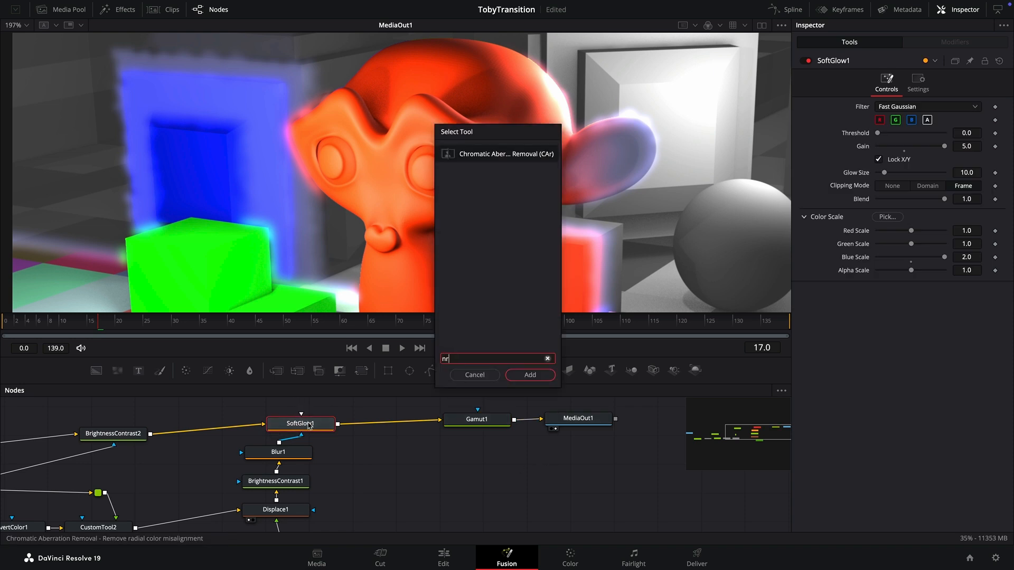
pyautogui.press('BackSpace')
pyautogui.press('BackSpace')
pyautogui.write('mrg')
pyautogui.press('Return')
pyautogui.moveTo(412, 467); pyautogui.dragTo(440, 448)
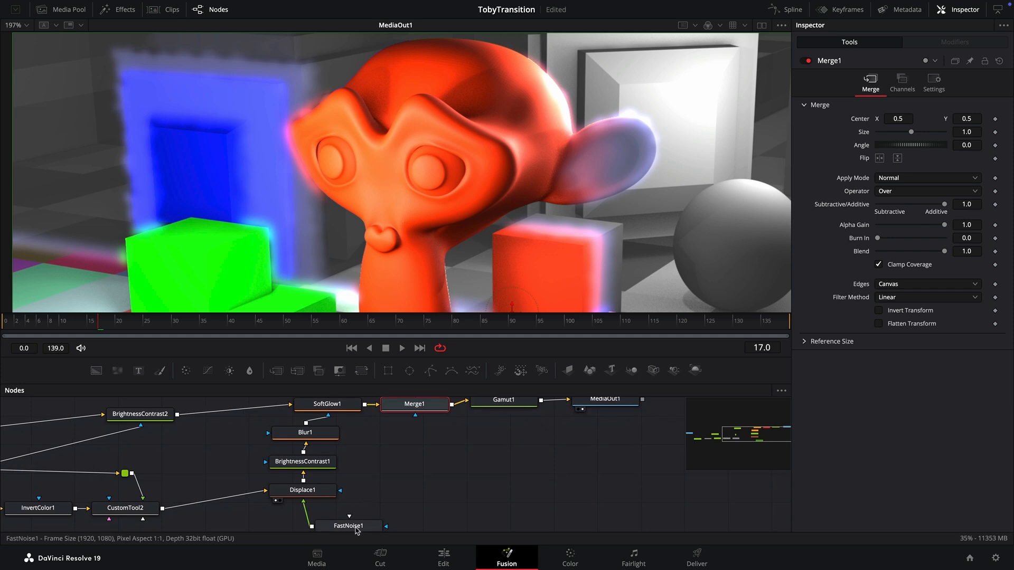
# Step: Connect FastNoise1 to Merge1 as its foreground and set the apply mode to Color Dodge
pyautogui.moveTo(350, 522); pyautogui.dragTo(420, 405)
pyautogui.click(424, 406)
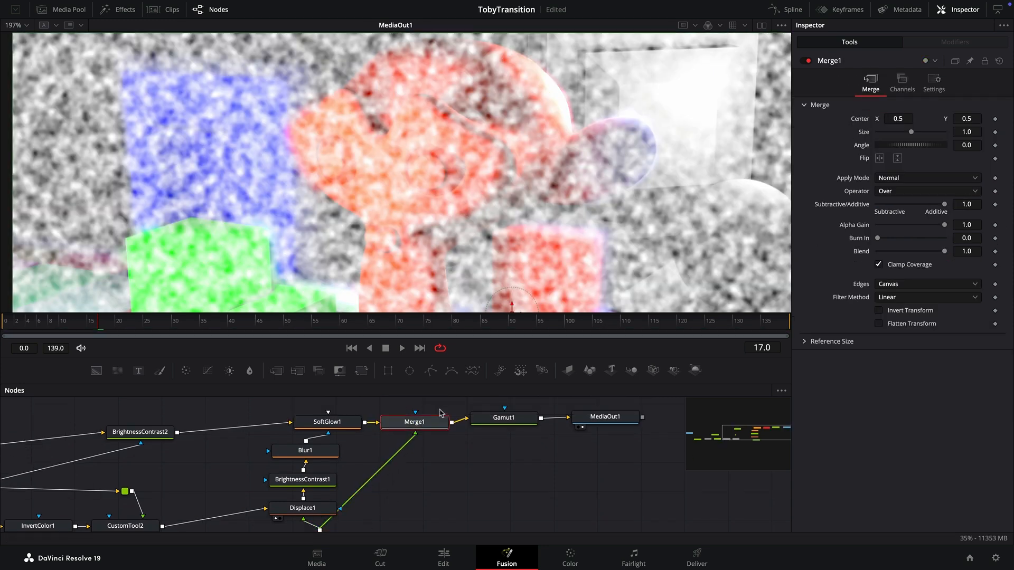
pyautogui.click(903, 181)
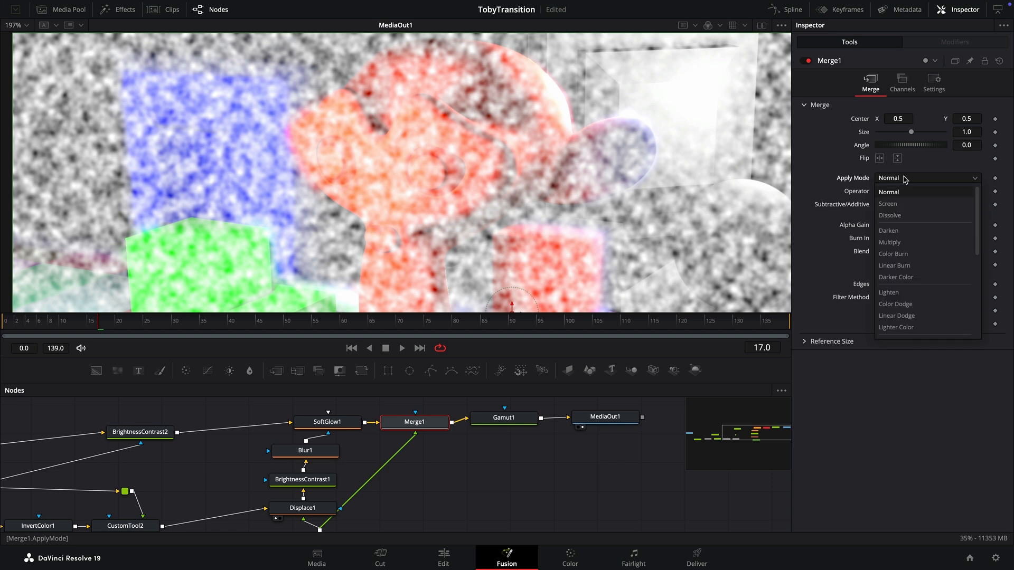
pyautogui.click(915, 304)
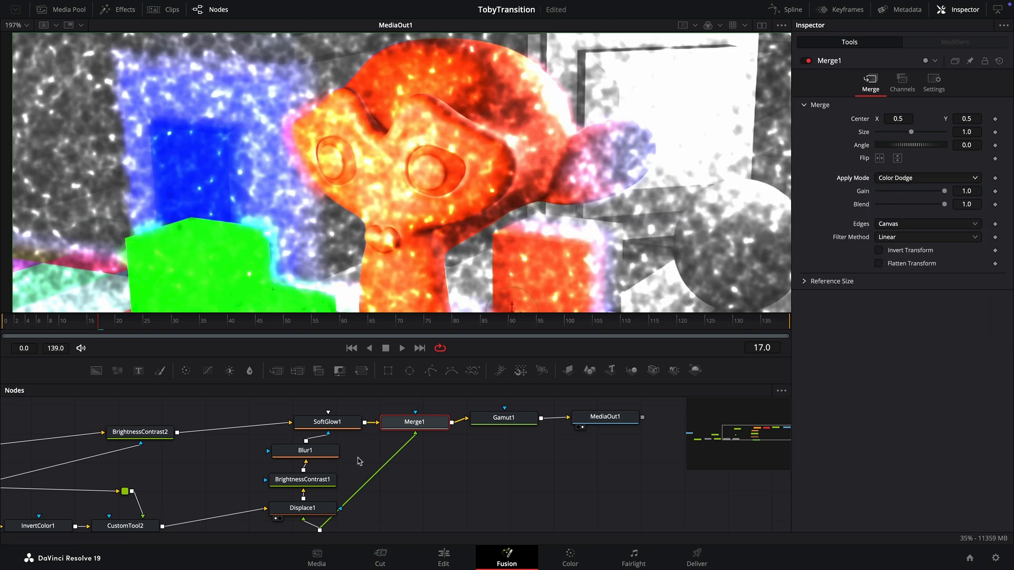
# Step: Connect Blur1 to Merge1 as its effect mask and set the mask channel to Red
pyautogui.click(305, 454)
pyautogui.moveTo(306, 441); pyautogui.dragTo(423, 422)
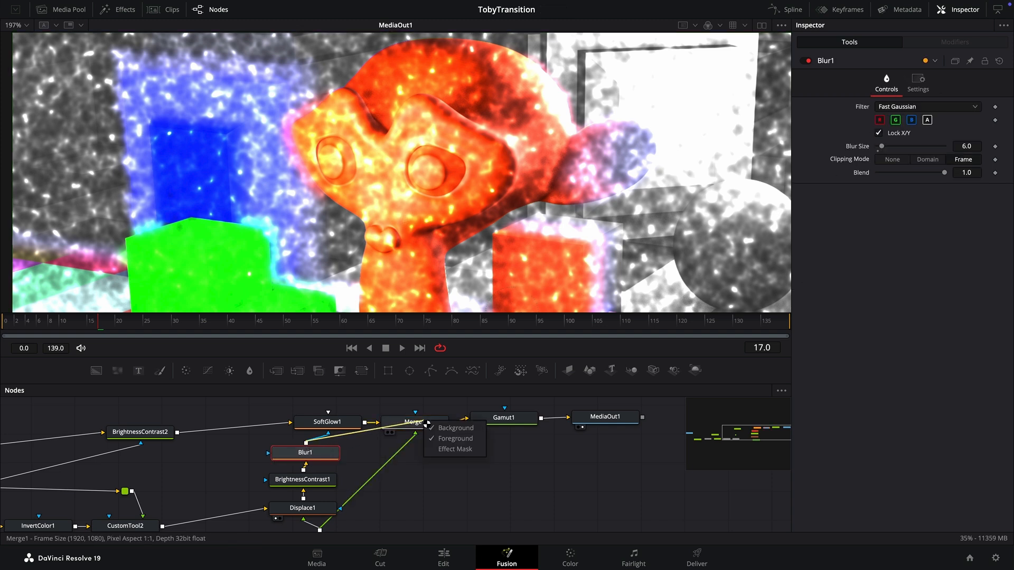
pyautogui.click(450, 450)
pyautogui.click(415, 427)
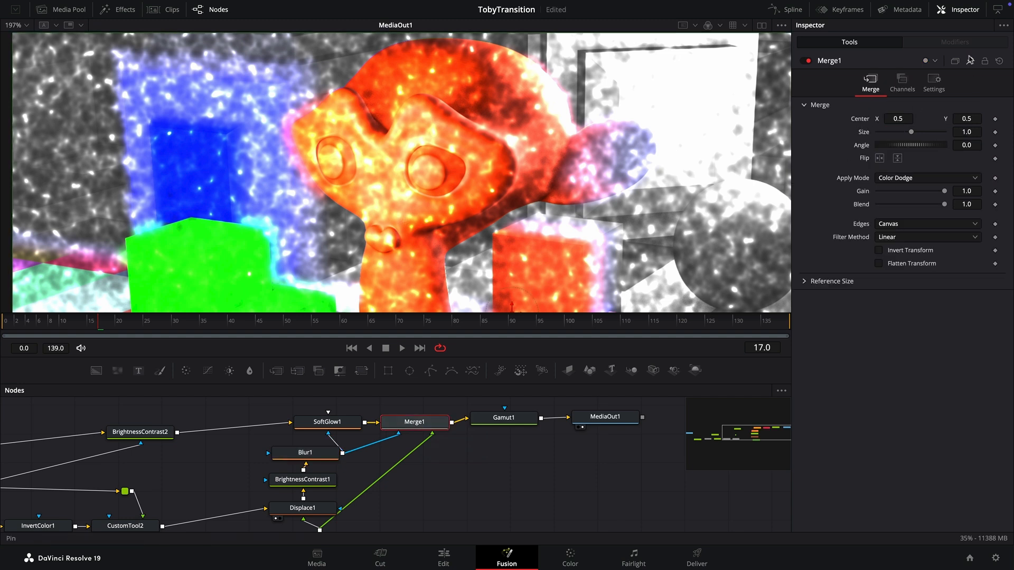
pyautogui.click(933, 82)
pyautogui.click(907, 199)
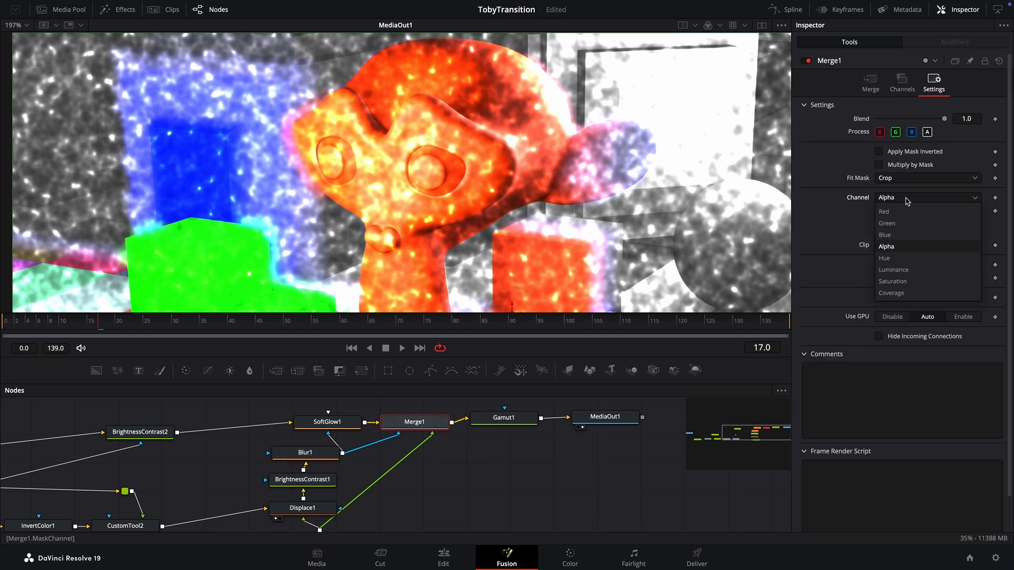
pyautogui.click(903, 213)
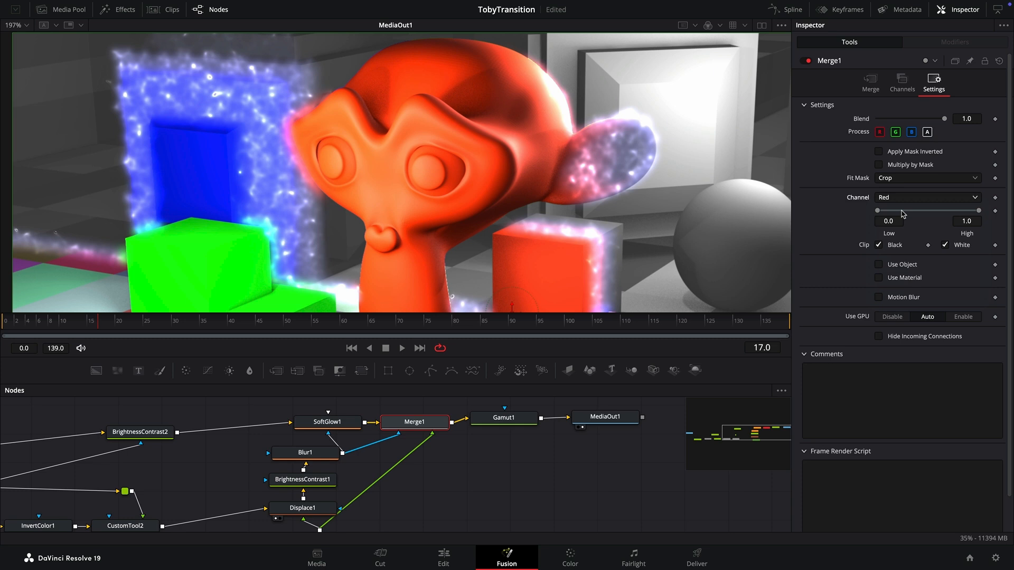
# Step: Move FastNoise1 away from Displace1, set its Color 2 blue value to 0.654 and fit the whole image in the viewer
pyautogui.moveTo(411, 499); pyautogui.dragTo(426, 466)
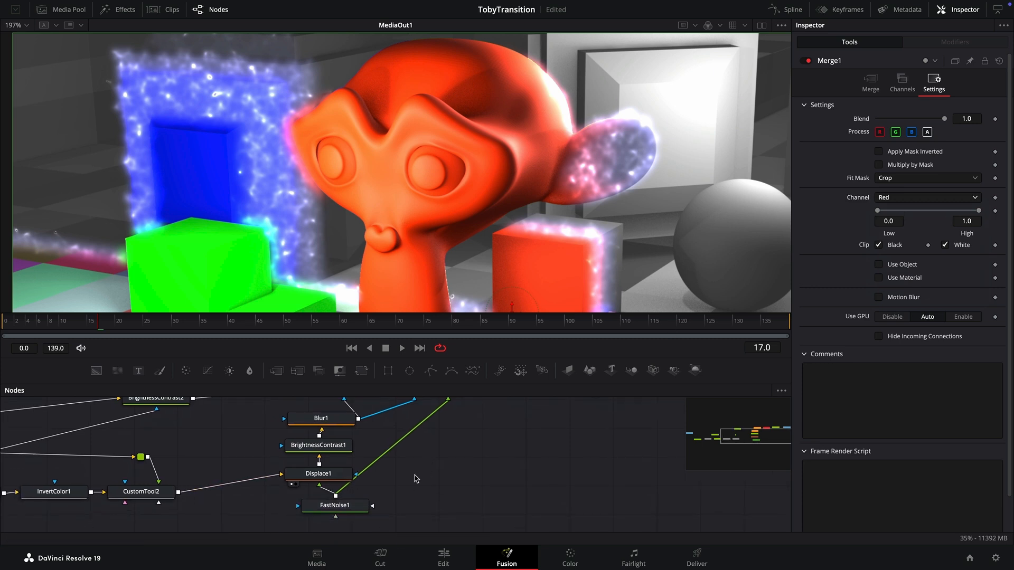
pyautogui.moveTo(356, 508); pyautogui.dragTo(391, 516)
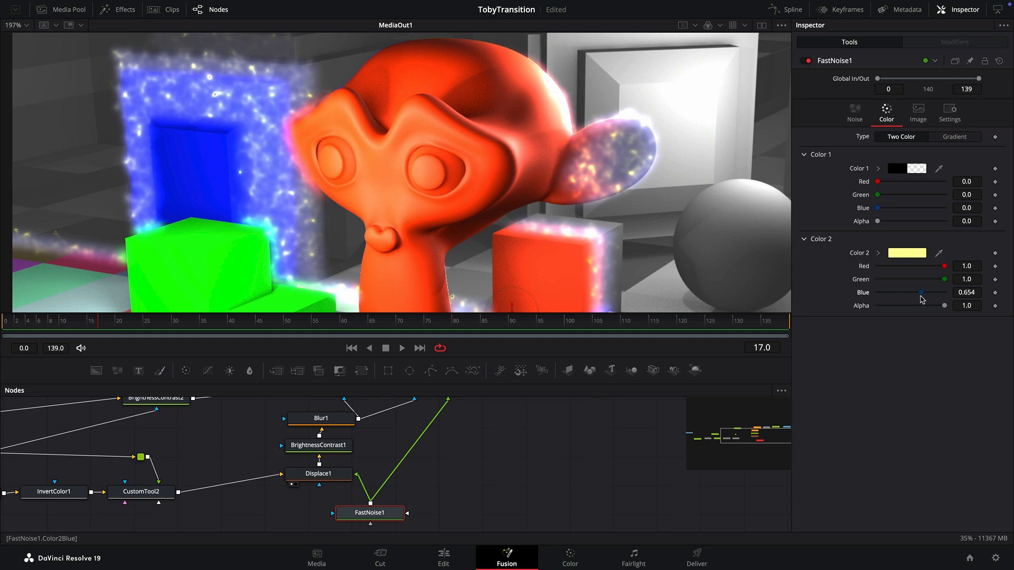
pyautogui.hotkey('ctrl', 'f')
pyautogui.moveTo(137, 332); pyautogui.dragTo(101, 359)
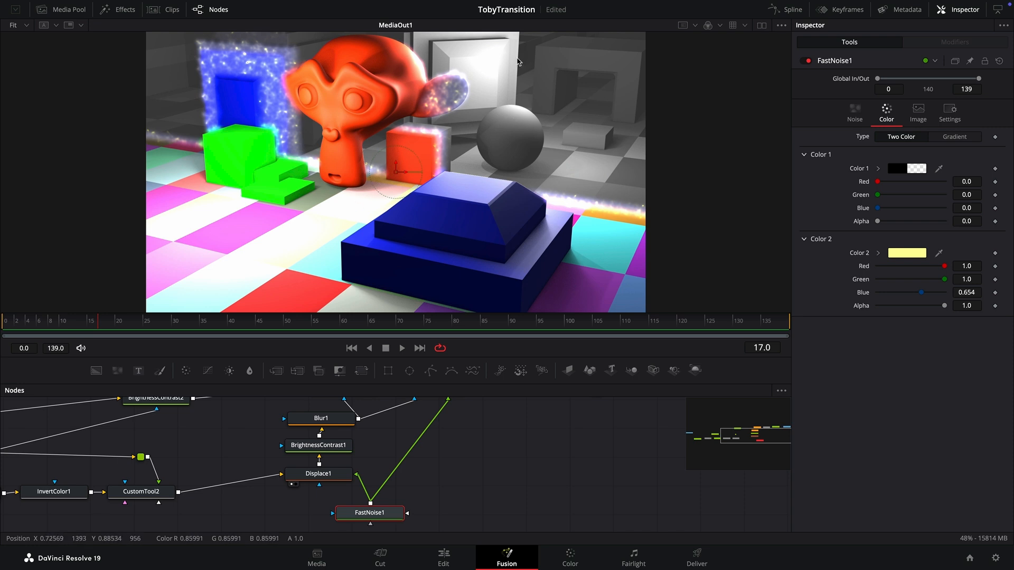
# Step: Try X Position FG as ChannelBooleans1's red source and scrub the early frames to preview the transition direction
pyautogui.moveTo(754, 435); pyautogui.dragTo(718, 437)
pyautogui.click(204, 483)
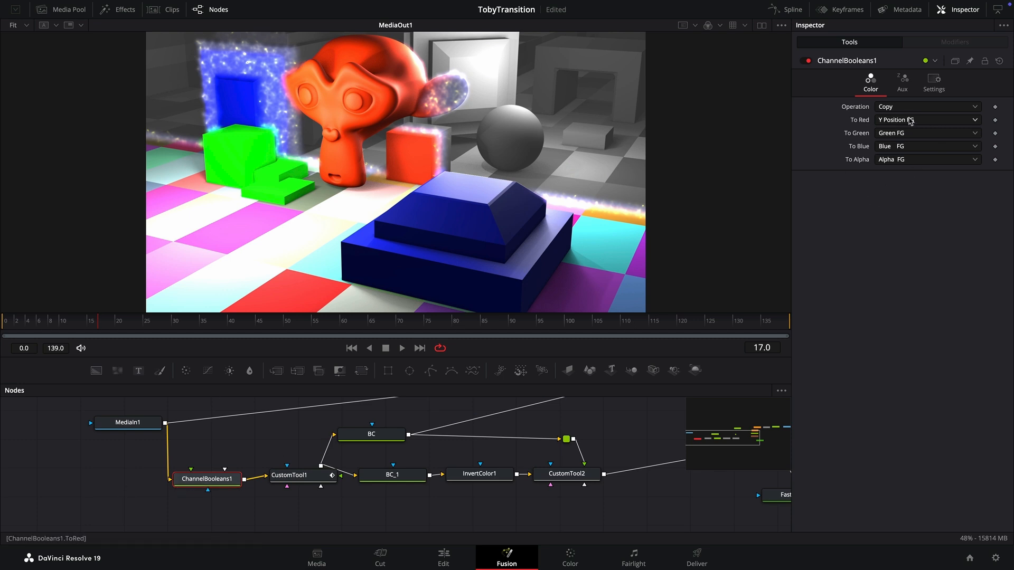
pyautogui.click(910, 121)
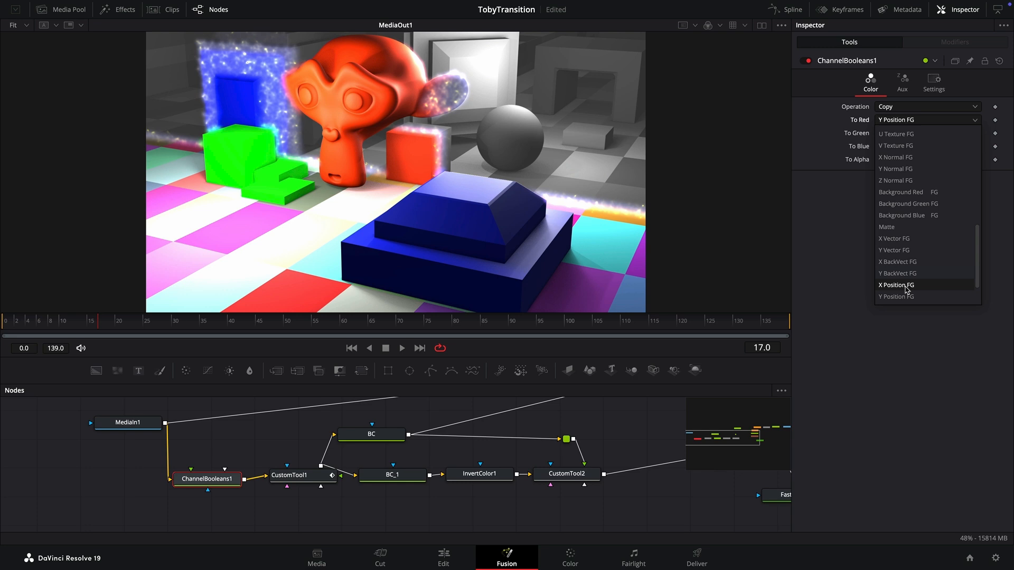
pyautogui.click(906, 285)
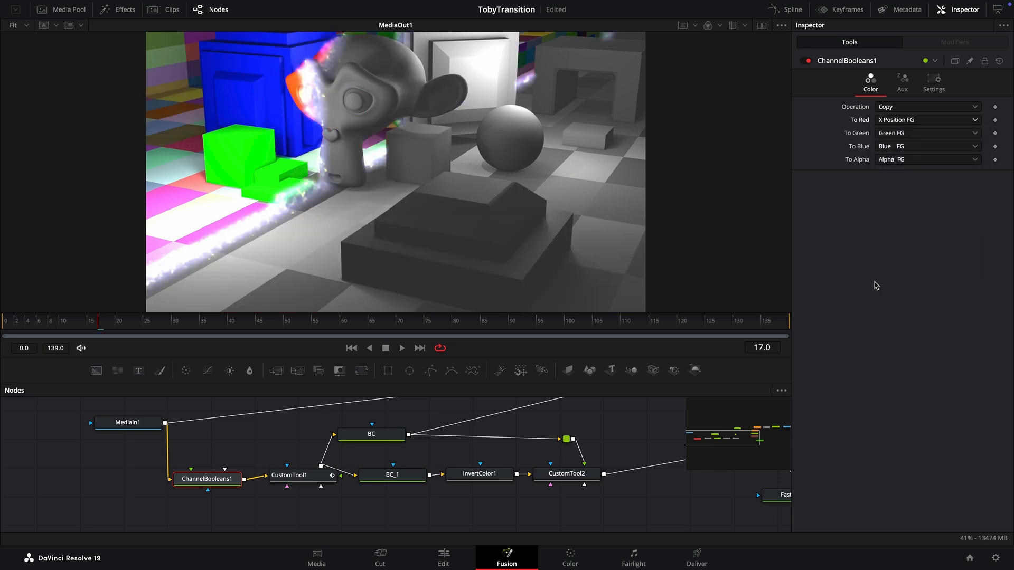
pyautogui.click(11, 323)
pyautogui.moveTo(10, 323); pyautogui.dragTo(116, 326)
# Step: Set ChannelBooleans1's red source to Z Position FG and scrub through the frames to preview the transition
pyautogui.click(928, 120)
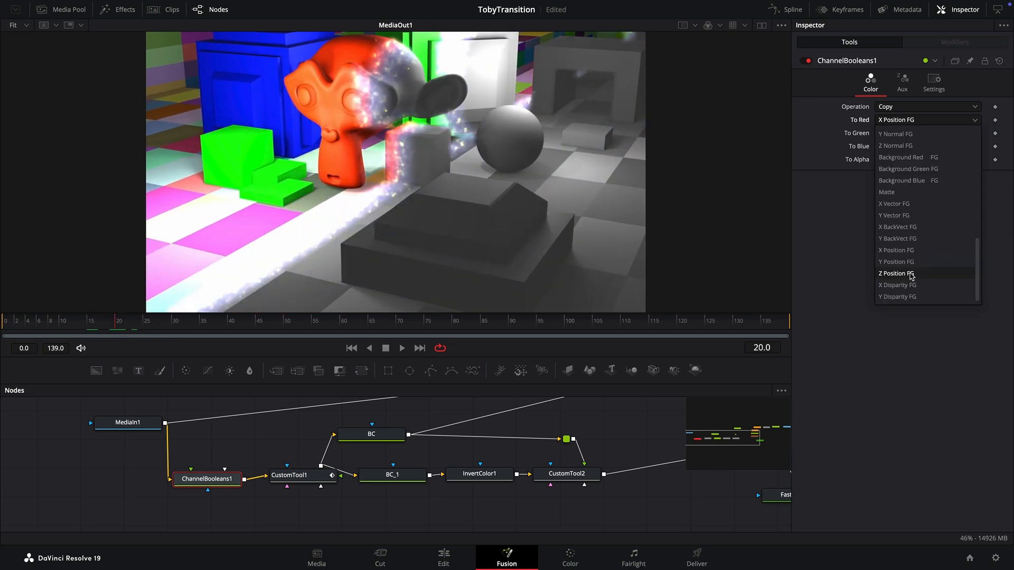
pyautogui.click(911, 273)
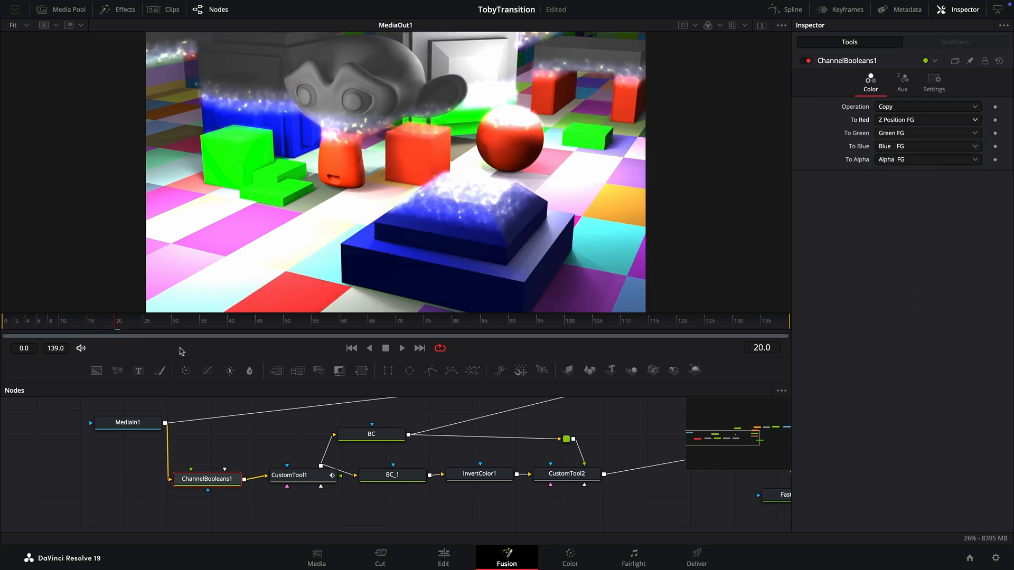
pyautogui.moveTo(82, 327); pyautogui.dragTo(120, 328)
# Step: Reposition ChannelBooleans1 and MediaIn1 in the node graph and review MediaIn1's position channel assignments
pyautogui.moveTo(205, 484); pyautogui.dragTo(199, 495)
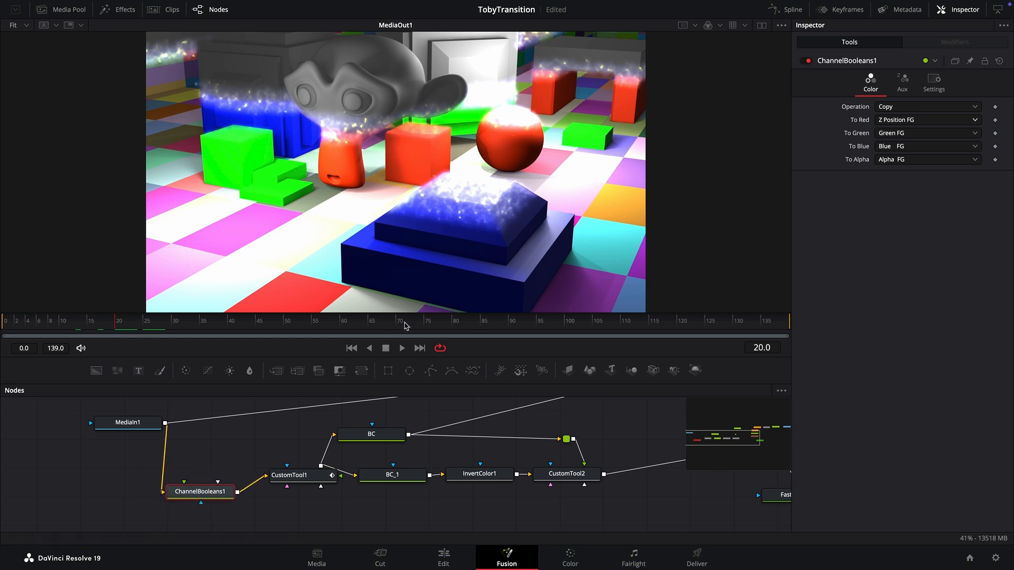
pyautogui.moveTo(147, 423); pyautogui.dragTo(105, 418)
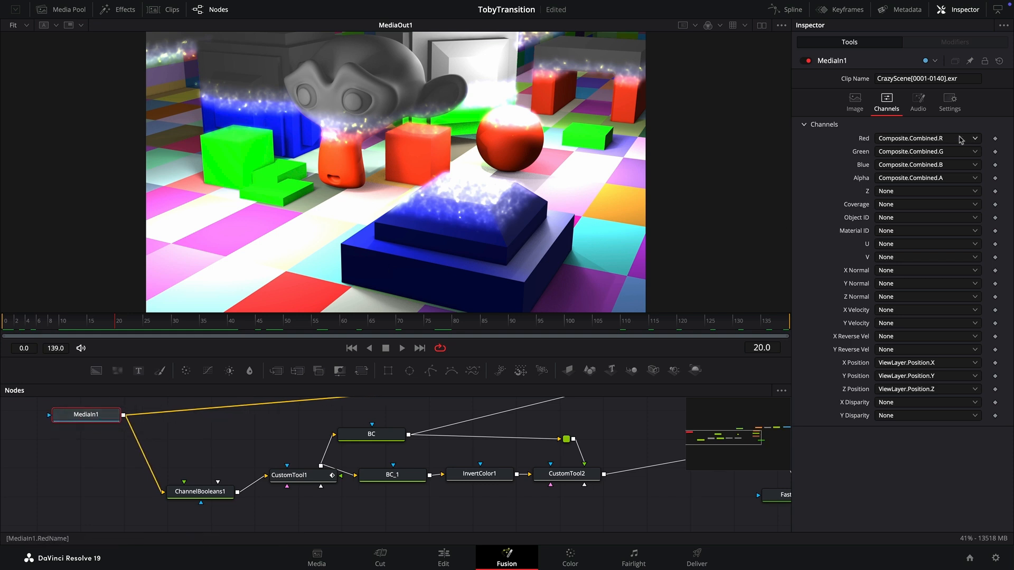
pyautogui.moveTo(87, 415); pyautogui.dragTo(67, 414)
pyautogui.moveTo(203, 460); pyautogui.dragTo(333, 482)
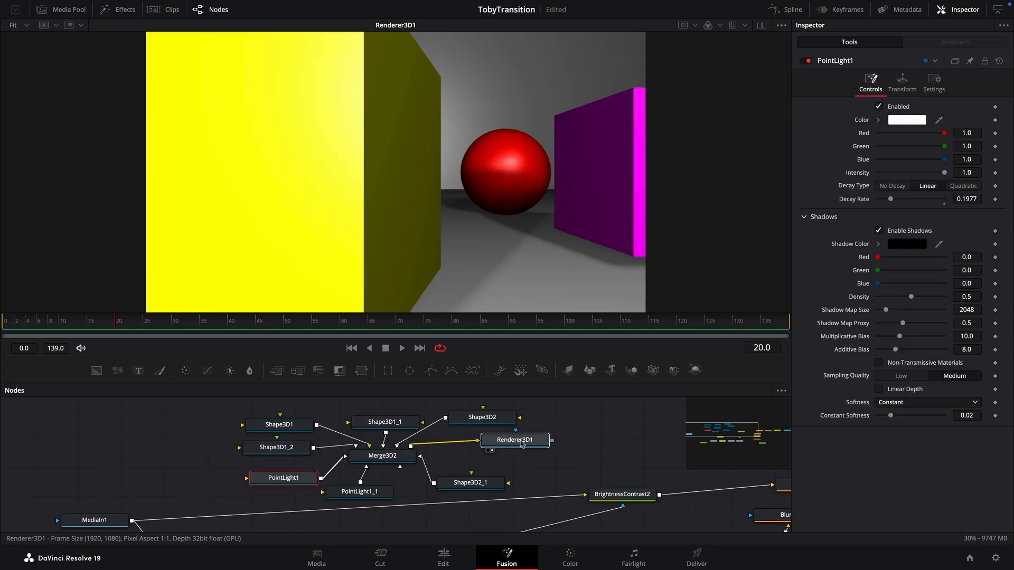
# Step: Move Renderer3D1 away from Merge3D2, save the project and enable World Position in the renderer's output channels
pyautogui.click(568, 448)
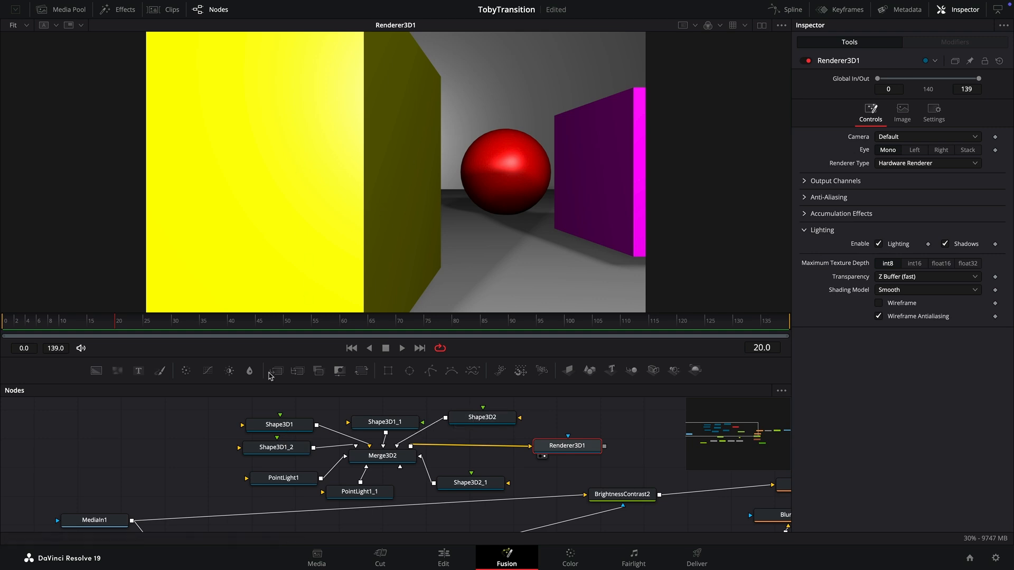
pyautogui.hotkey('ctrl', 's')
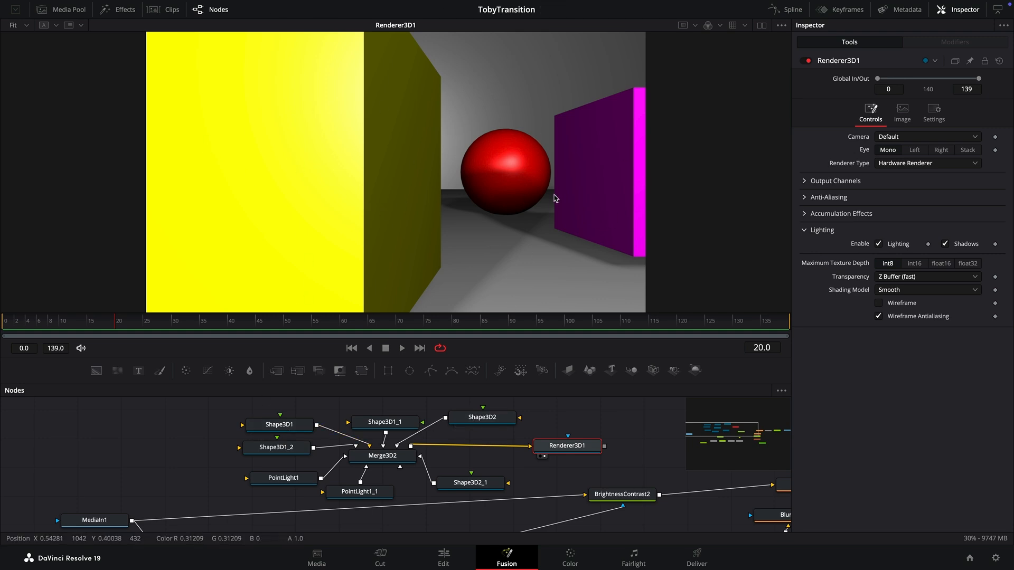
pyautogui.moveTo(565, 447); pyautogui.dragTo(579, 436)
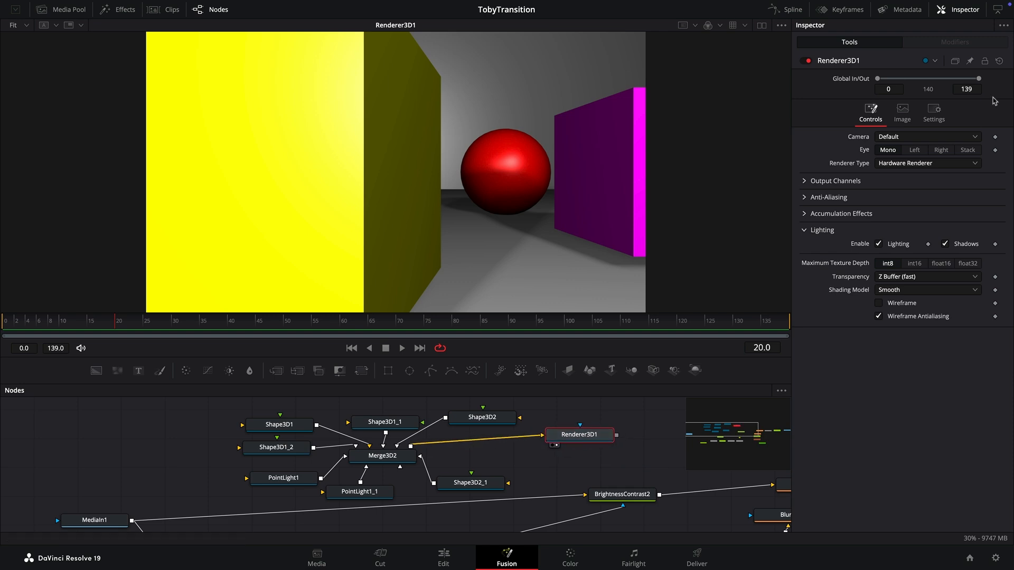
pyautogui.click(804, 181)
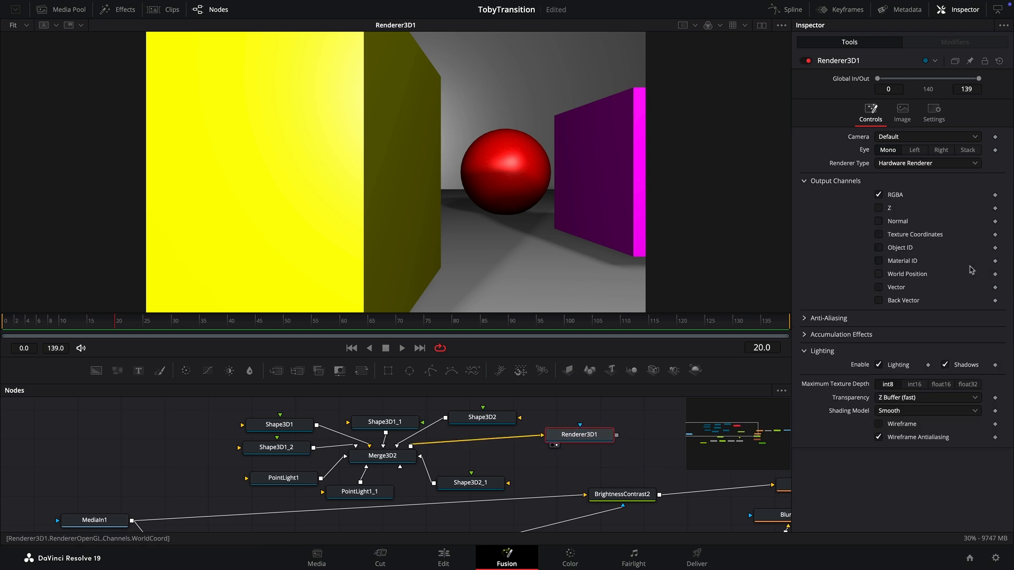
pyautogui.click(878, 274)
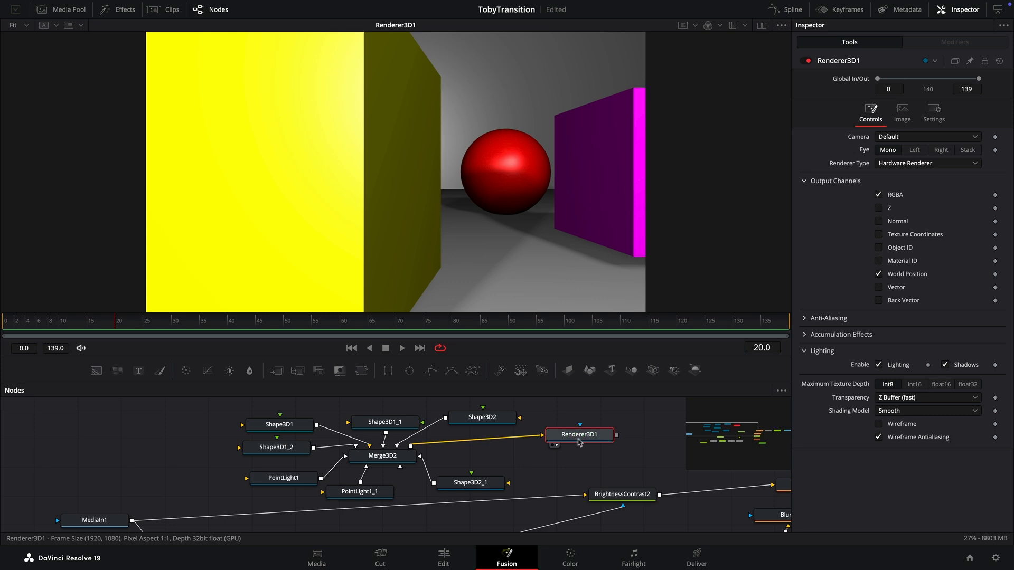
# Step: Add a Channel Booleans node after Renderer3D1 and show its output in the viewer
pyautogui.hotkey('shift', 'space')
pyautogui.write('3sh')
pyautogui.press('BackSpace')
pyautogui.press('BackSpace')
pyautogui.press('BackSpace')
pyautogui.write('ch')
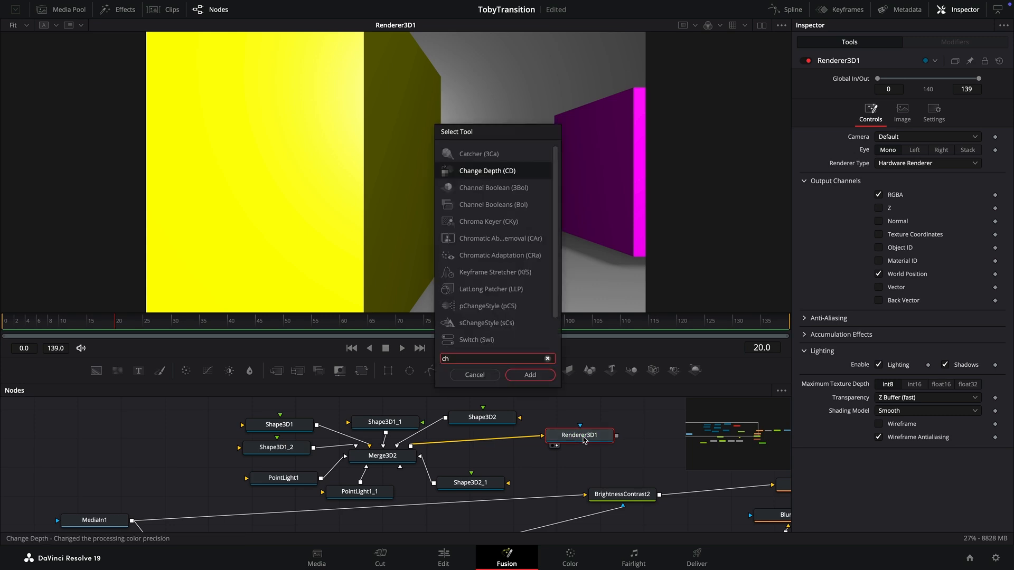
pyautogui.press('Down')
pyautogui.press('Down')
pyautogui.press('Return')
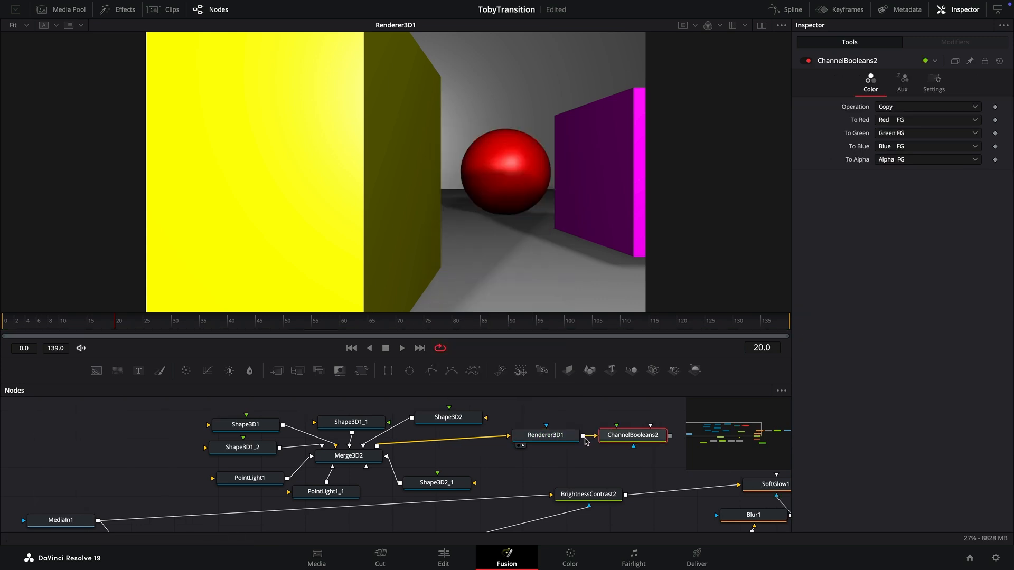
pyautogui.click(902, 121)
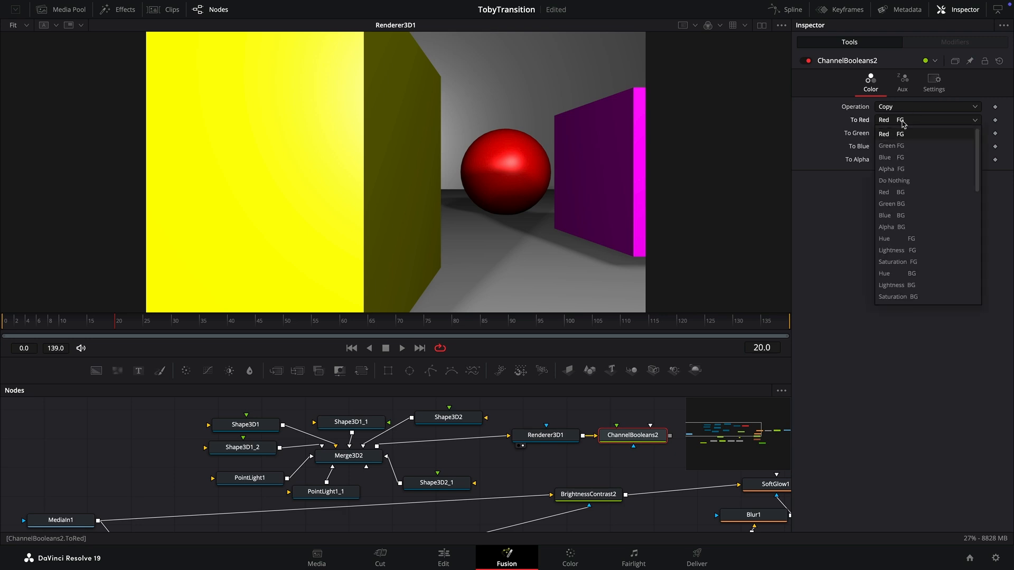
pyautogui.press('1')
pyautogui.click(940, 133)
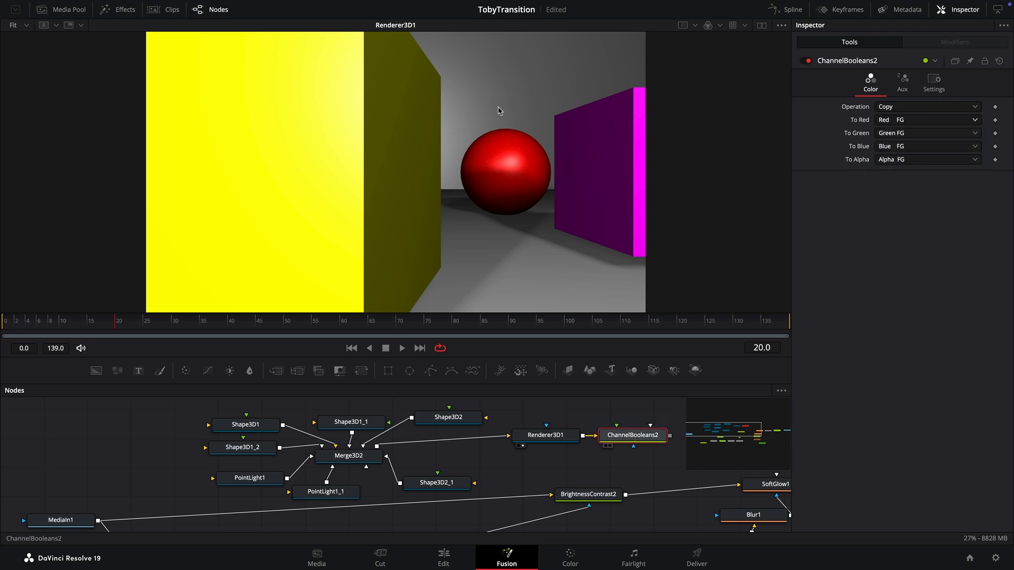
# Step: Set ChannelBooleans2's red source to X Position FG and view only the red channel
pyautogui.click(903, 122)
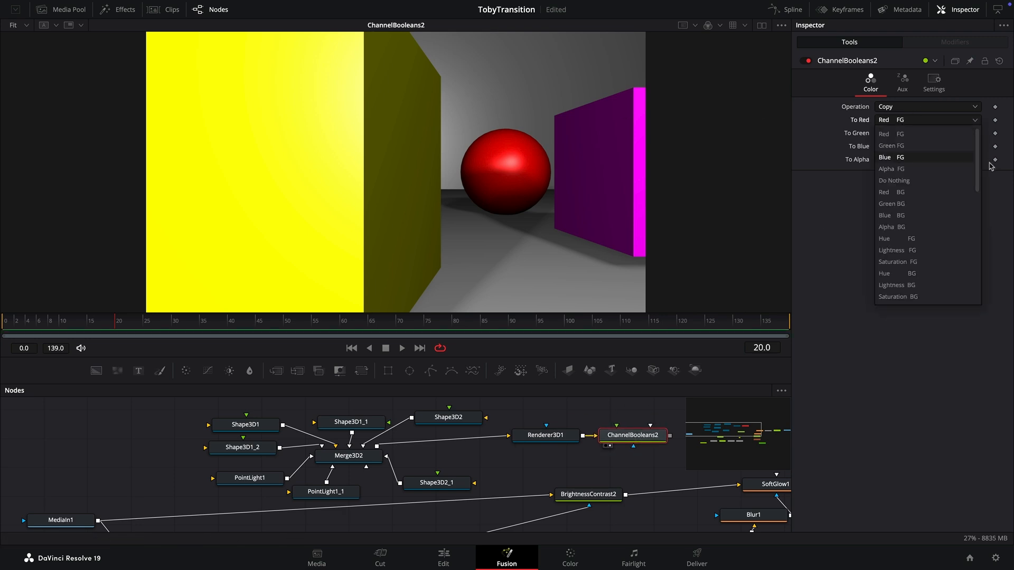
pyautogui.moveTo(981, 169); pyautogui.dragTo(974, 236)
pyautogui.scroll(-3, 974, 236)
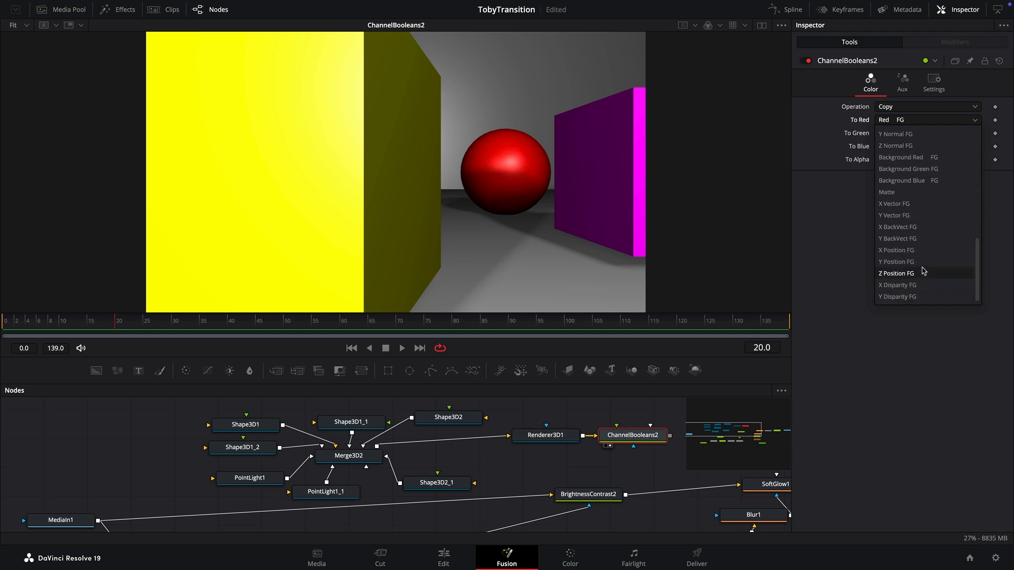
pyautogui.click(898, 272)
pyautogui.press('r')
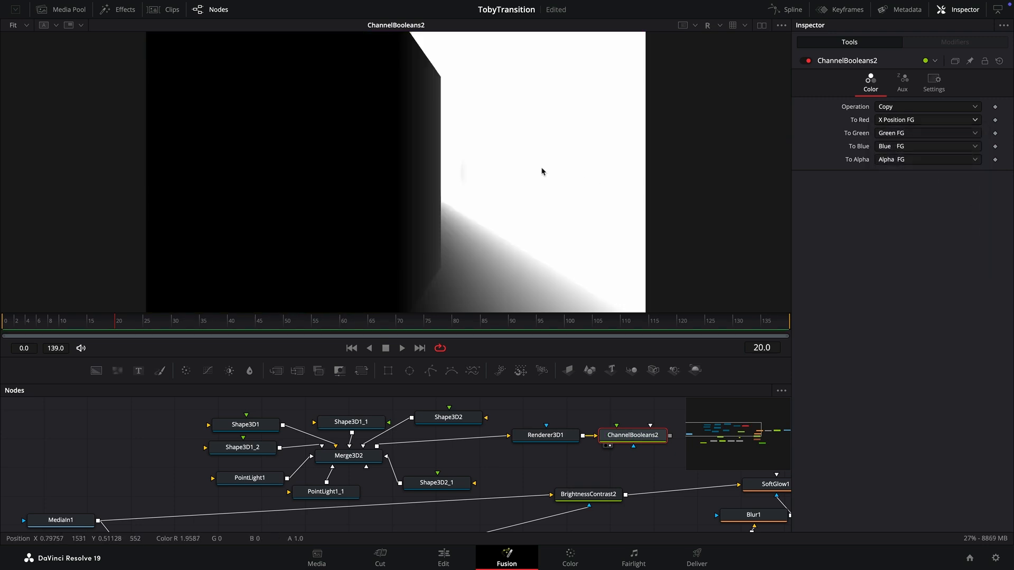
# Step: Preview Y Position FG as ChannelBooleans2's red source, and switch the source to Z Position FG
pyautogui.click(904, 121)
pyautogui.click(908, 266)
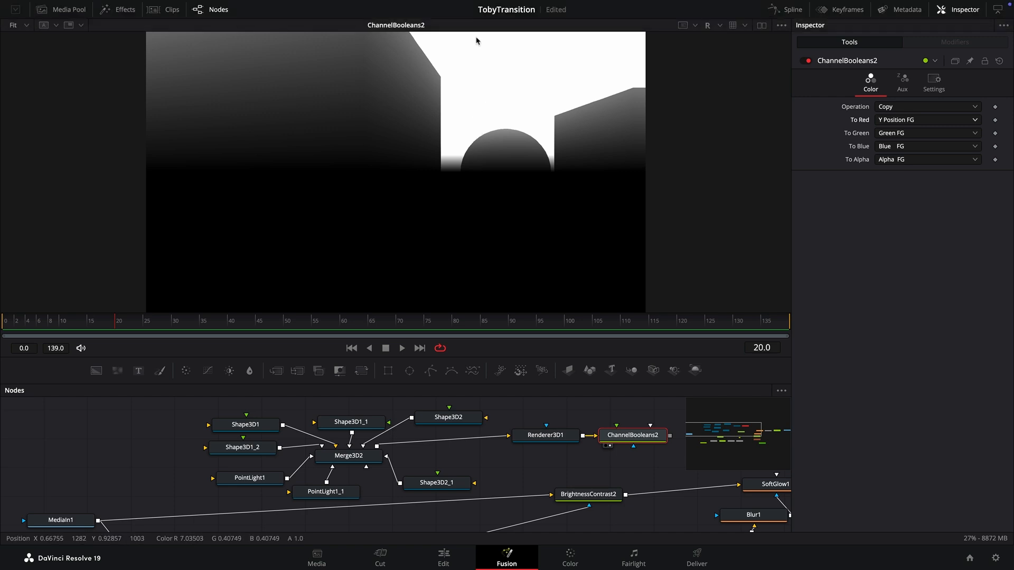
pyautogui.click(909, 121)
pyautogui.click(900, 274)
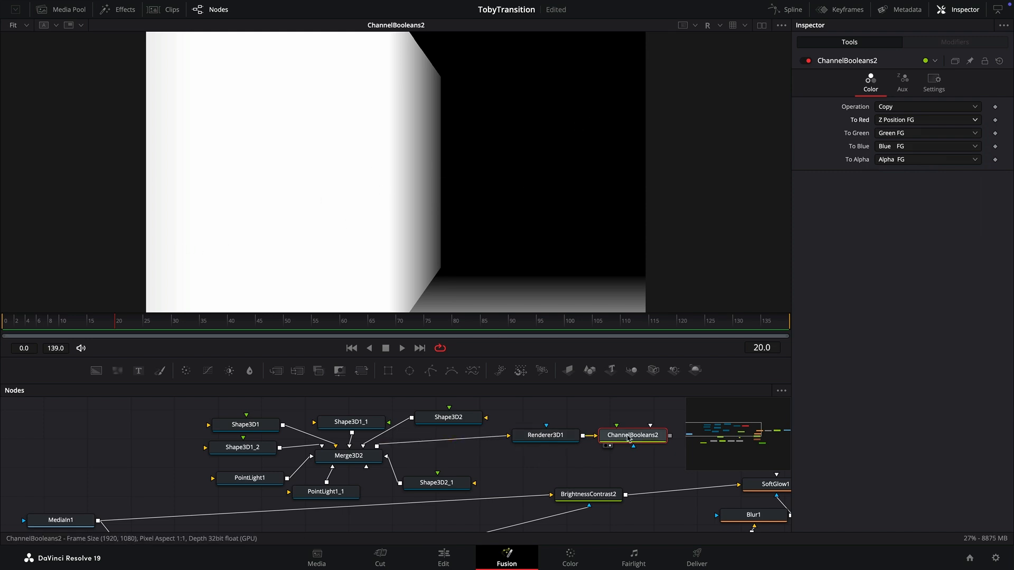
# Step: Reposition Renderer3D1 and ChannelBooleans2 slightly in the node graph, leaving Renderer3D1 selected
pyautogui.moveTo(554, 438); pyautogui.dragTo(545, 440)
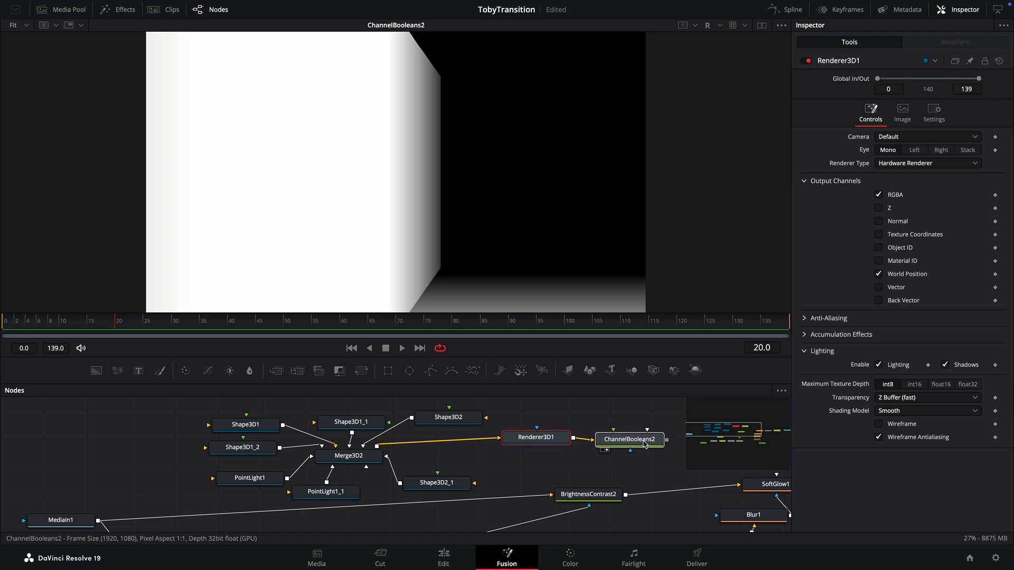
pyautogui.moveTo(645, 440); pyautogui.dragTo(641, 441)
pyautogui.click(546, 440)
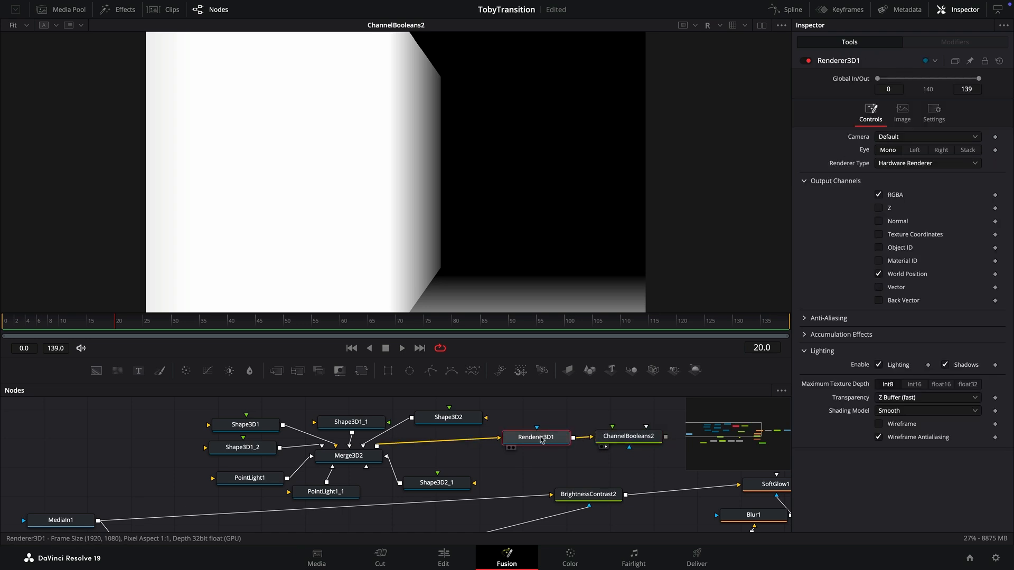
pyautogui.moveTo(538, 434); pyautogui.dragTo(529, 442)
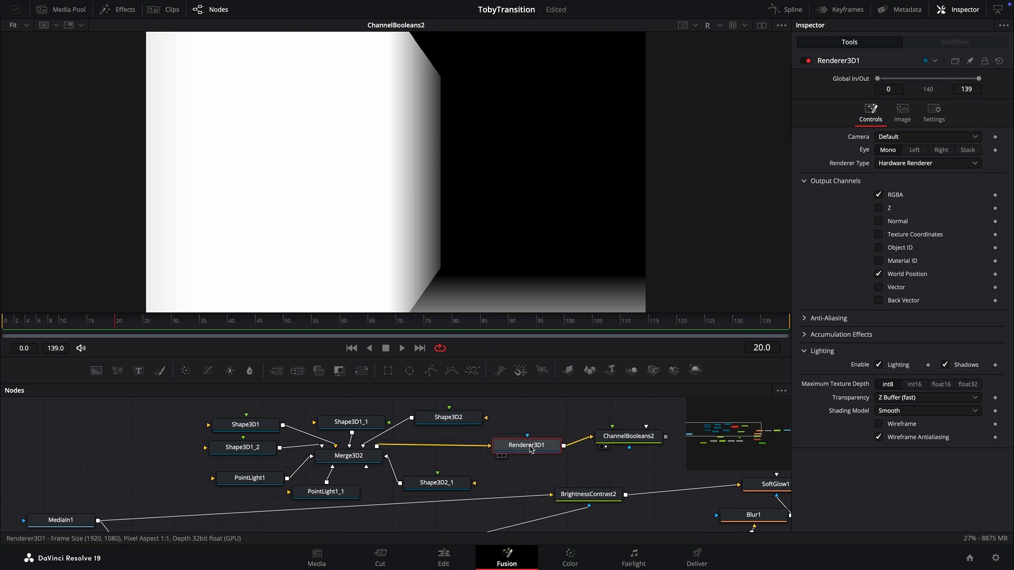